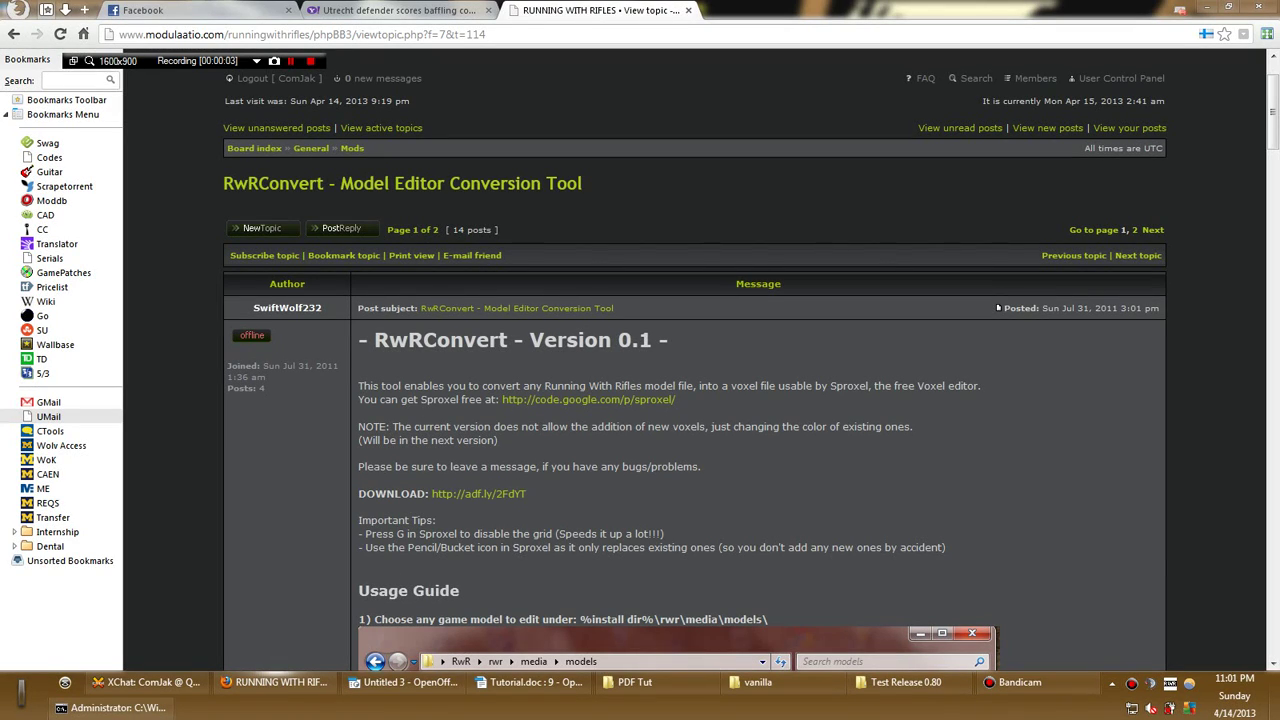
Examine the RwRConvert forum thread for the Sproxel link, the tool's voxel limitation and the Sproxel-to-RWR converter download
drag(731, 385, 676, 402)
click(359, 386)
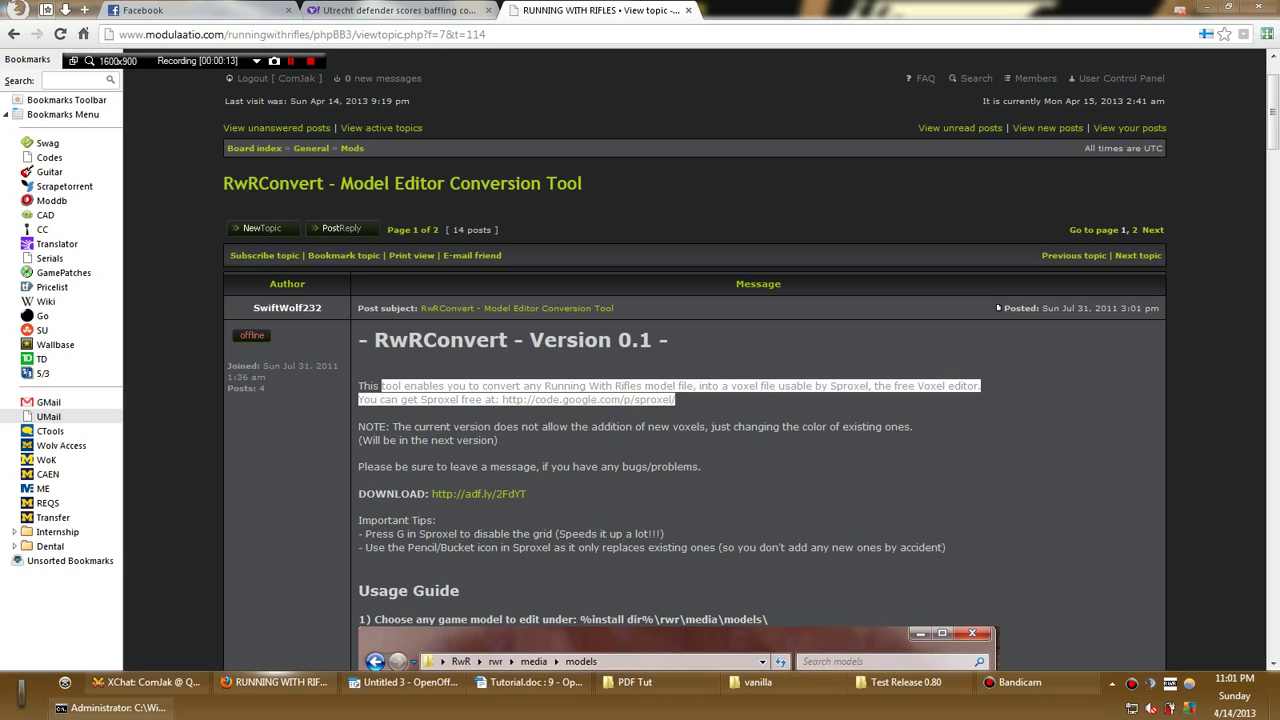
click(676, 402)
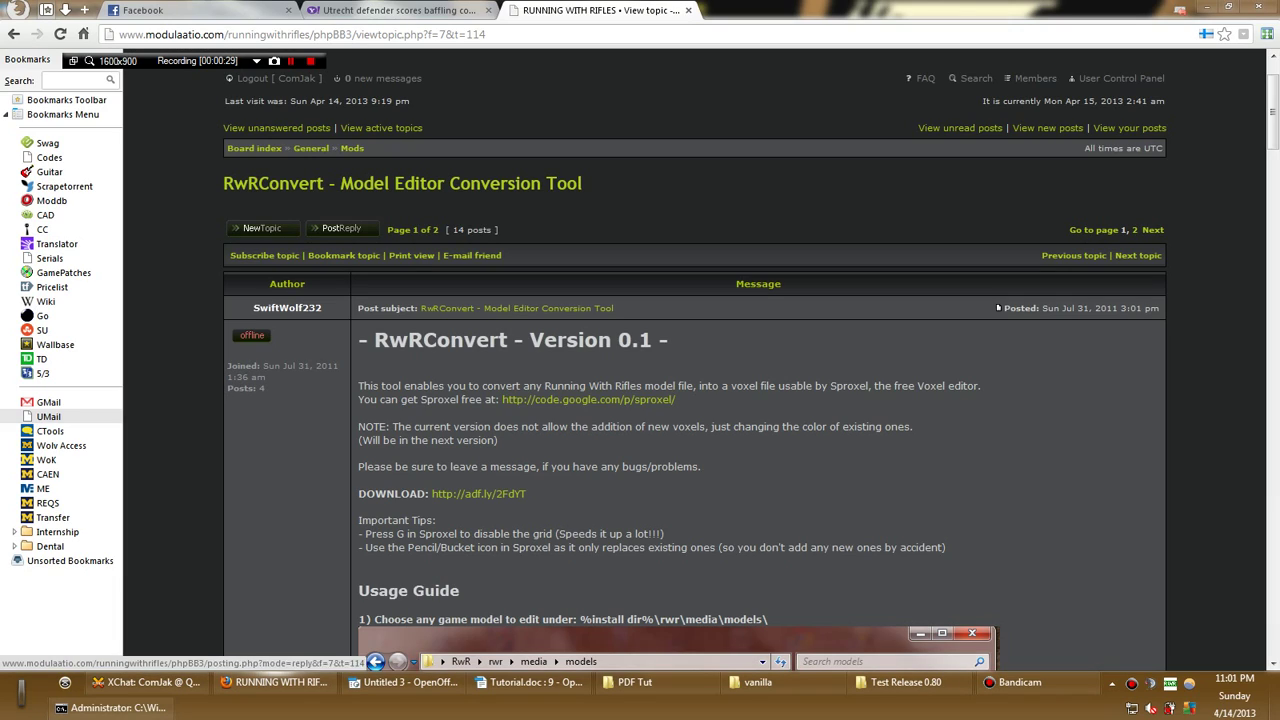
scroll(633, 385, up, 1)
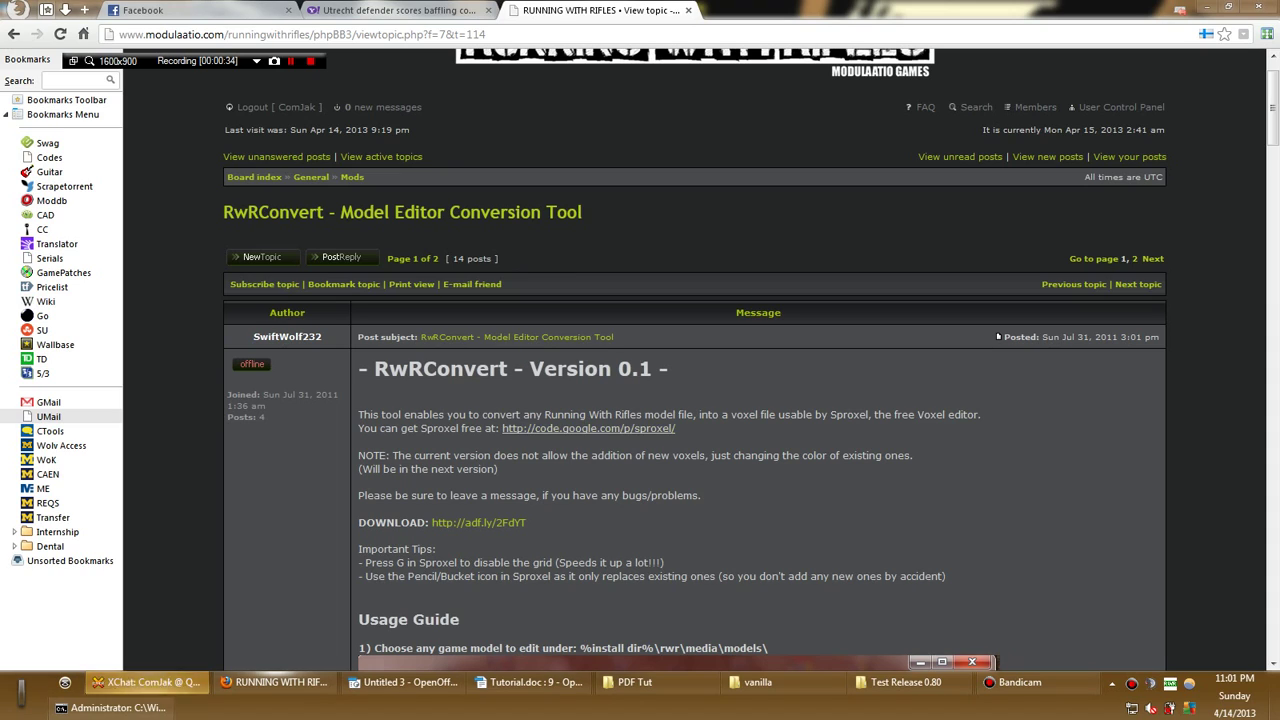
middle_click(749, 425)
middle_click(1023, 347)
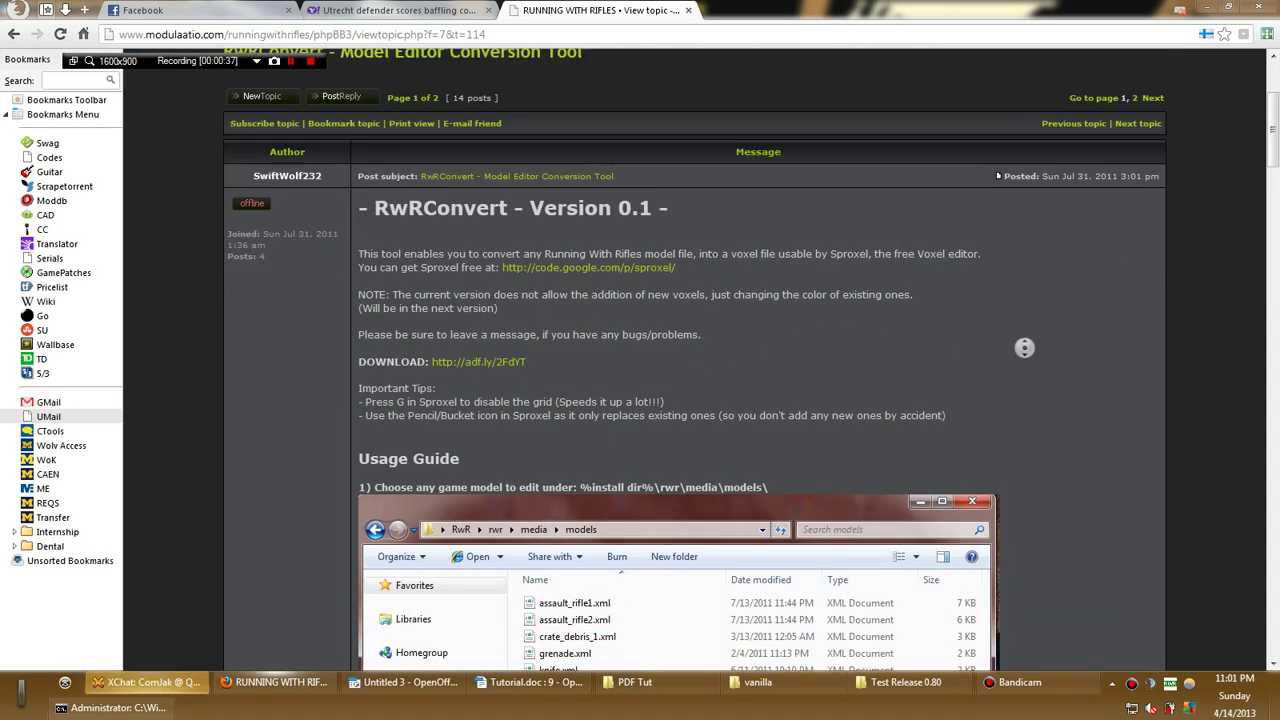
scroll(1040, 300, up, 2)
middle_click(1060, 178)
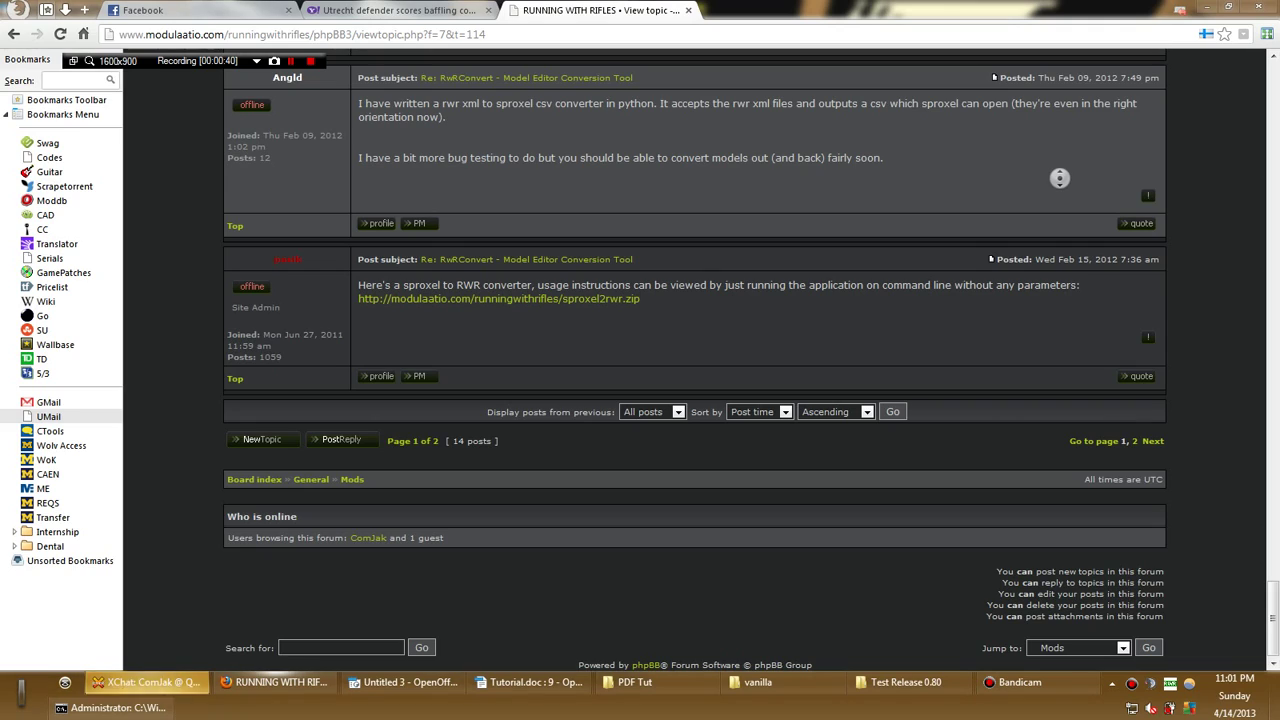
middle_click(1060, 178)
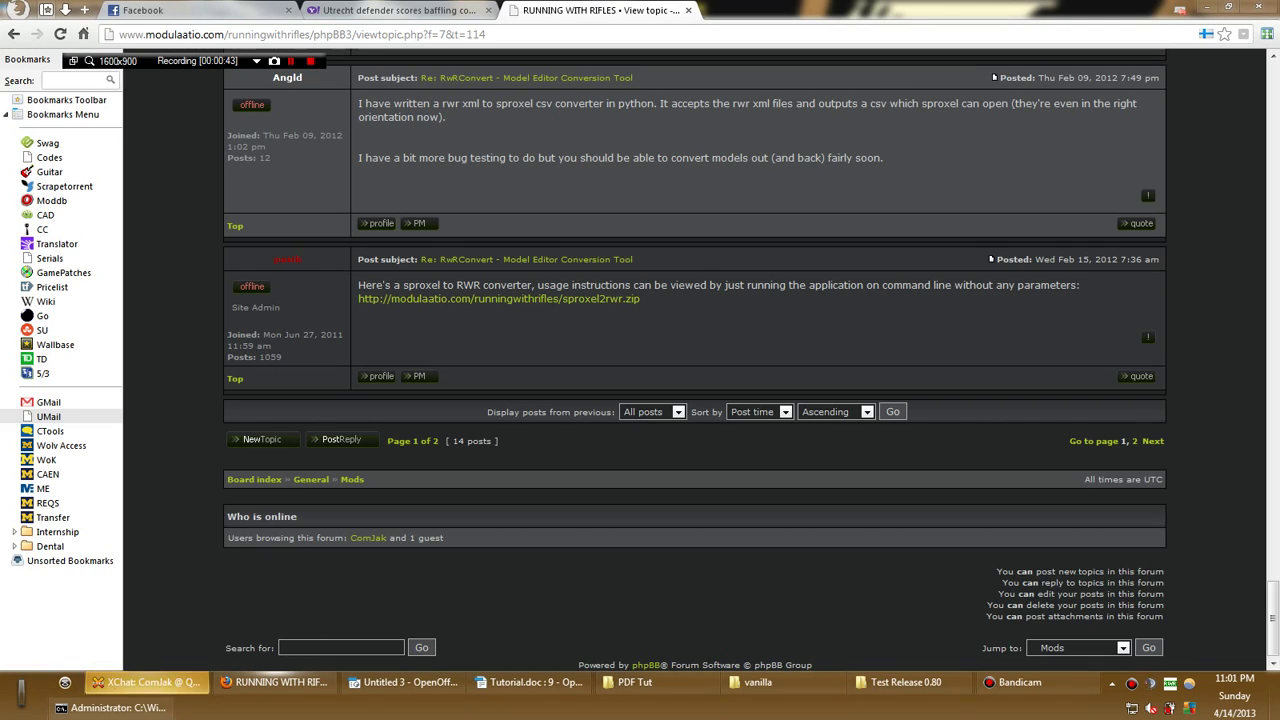
middle_click(689, 371)
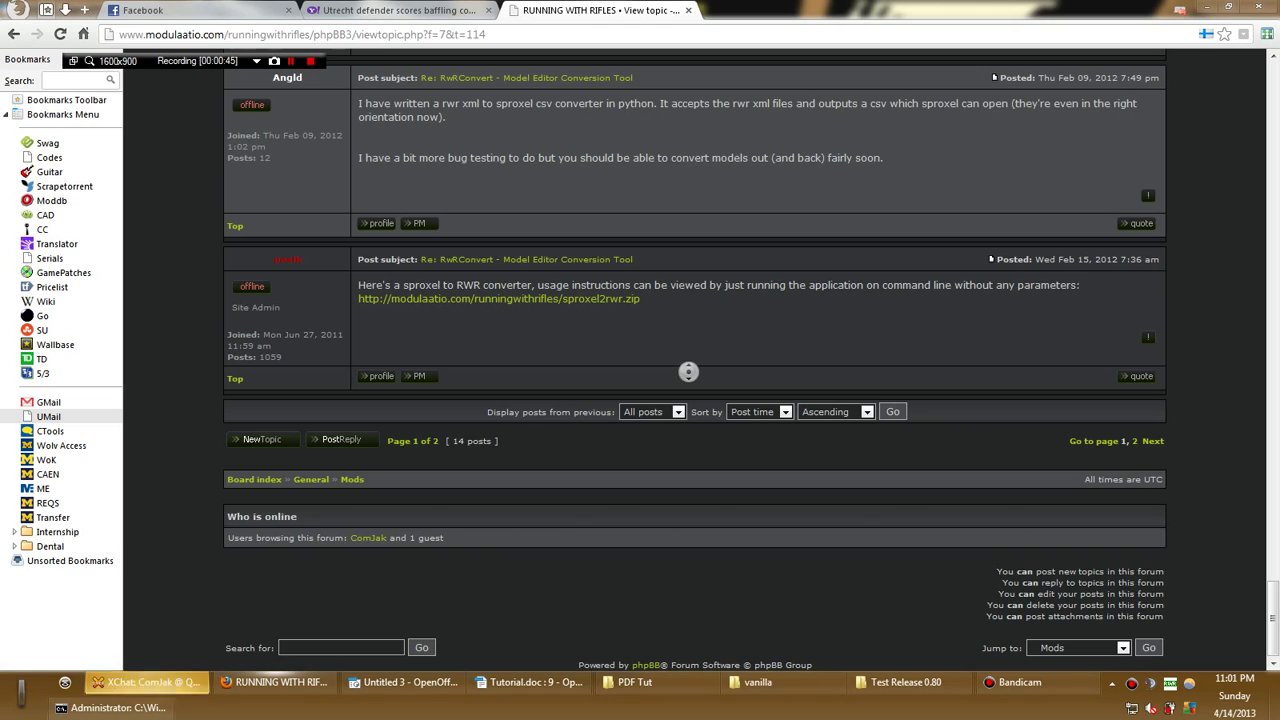
middle_click(717, 362)
middle_click(719, 362)
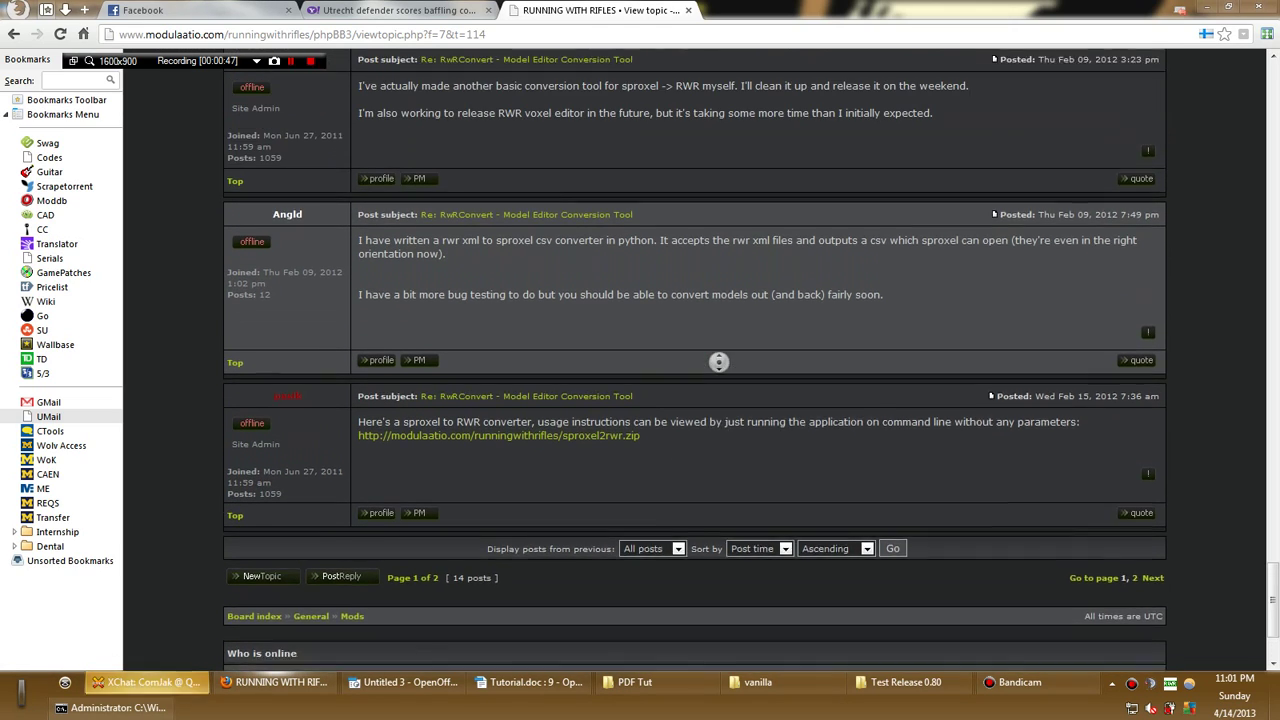
middle_click(719, 355)
middle_click(726, 411)
middle_click(726, 398)
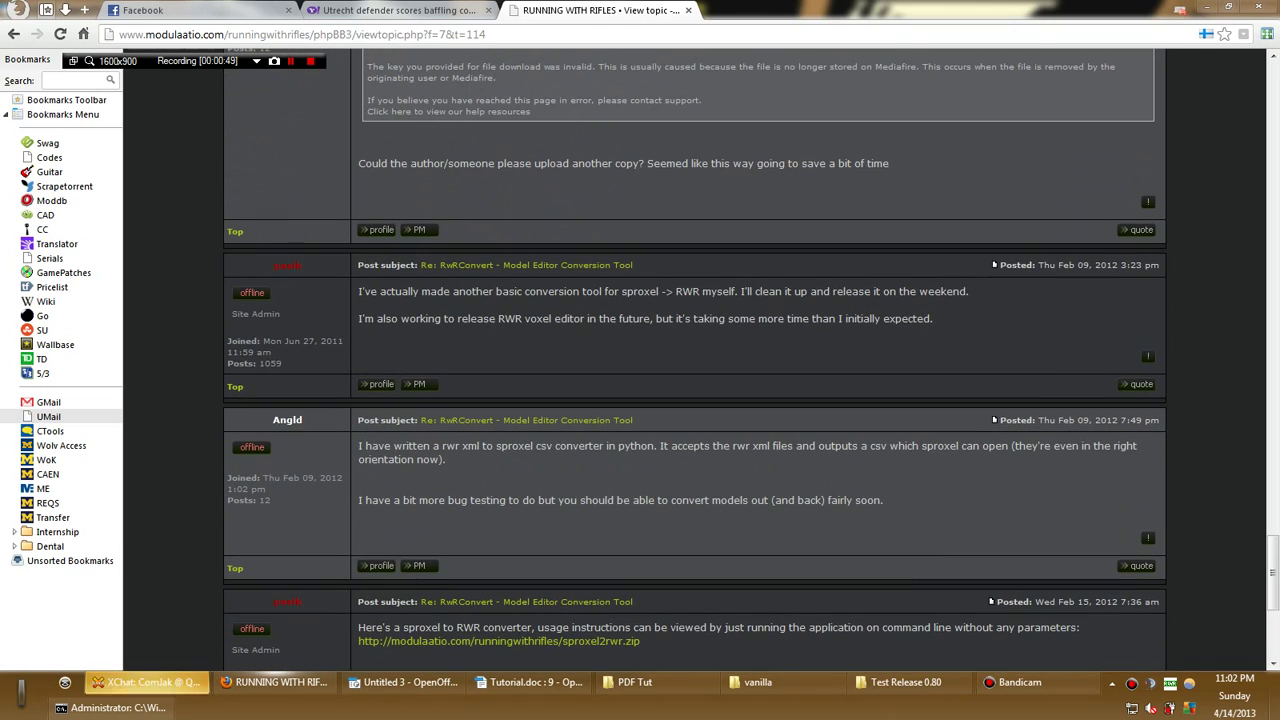
middle_click(749, 587)
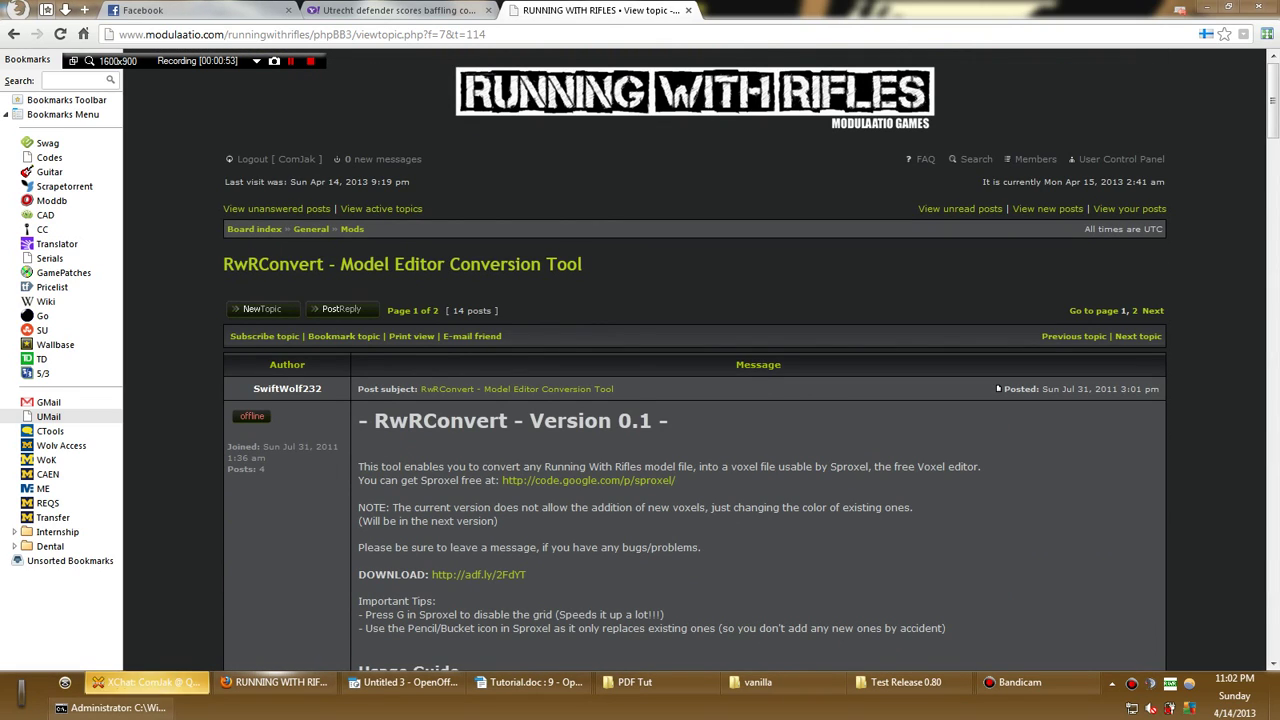
double_click(721, 508)
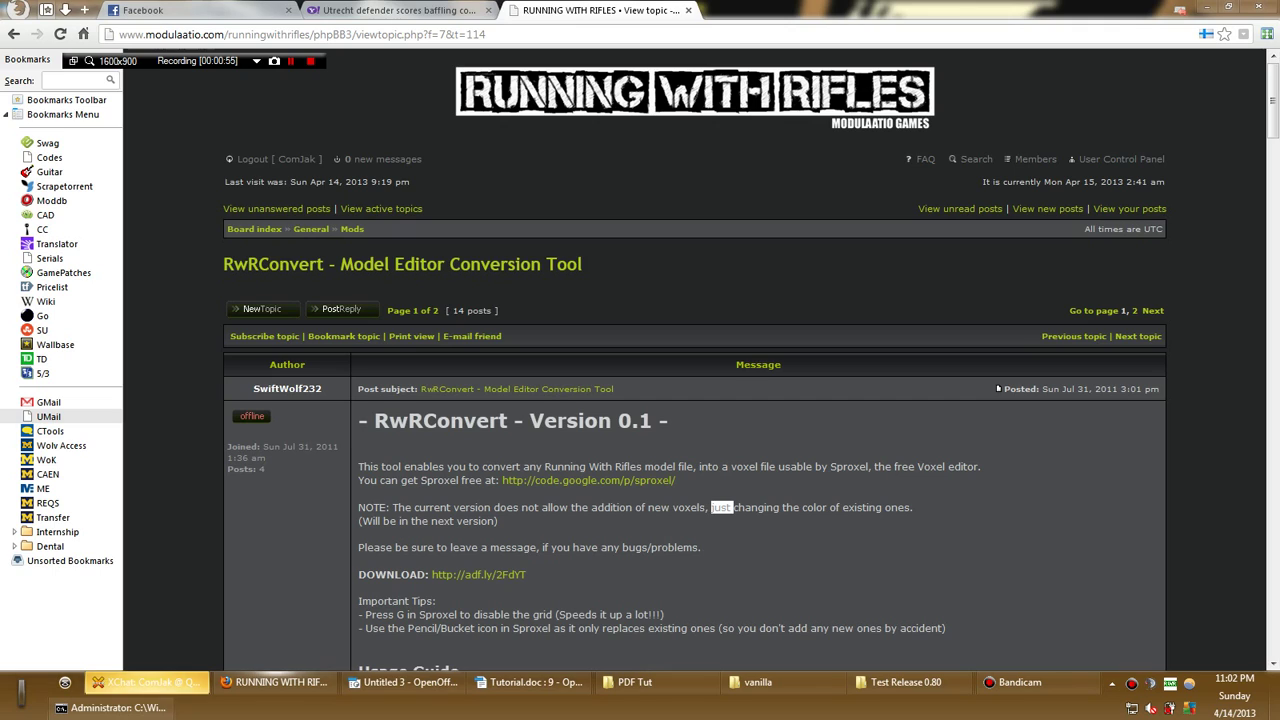
triple_click(721, 507)
click(700, 508)
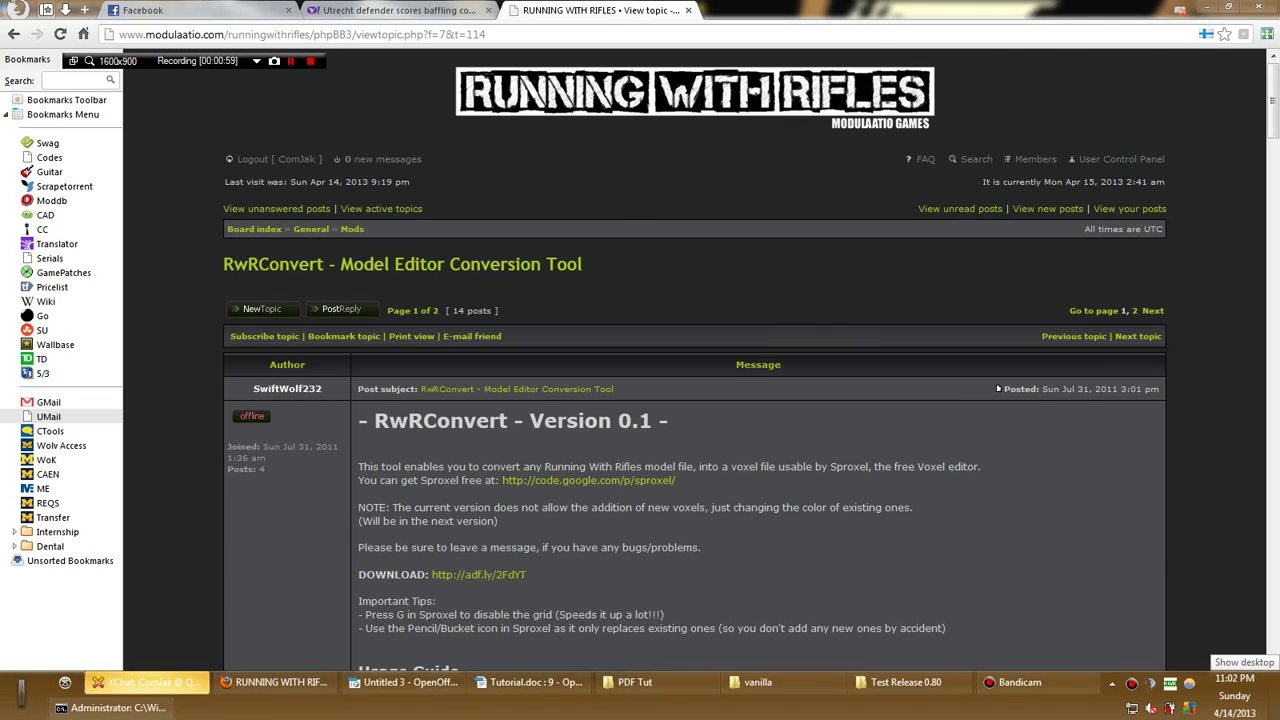
Switch to Sproxel and create a new grid with dimensions 35, 8 and 3
click(1274, 700)
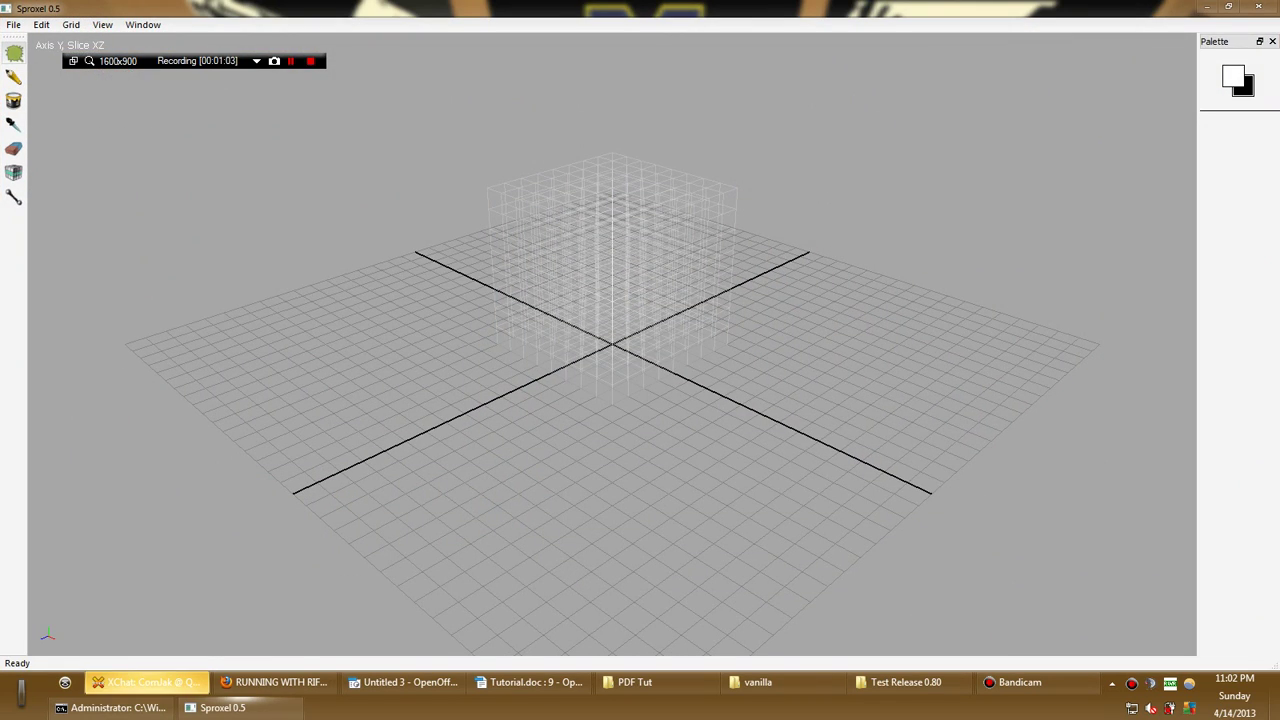
click(14, 24)
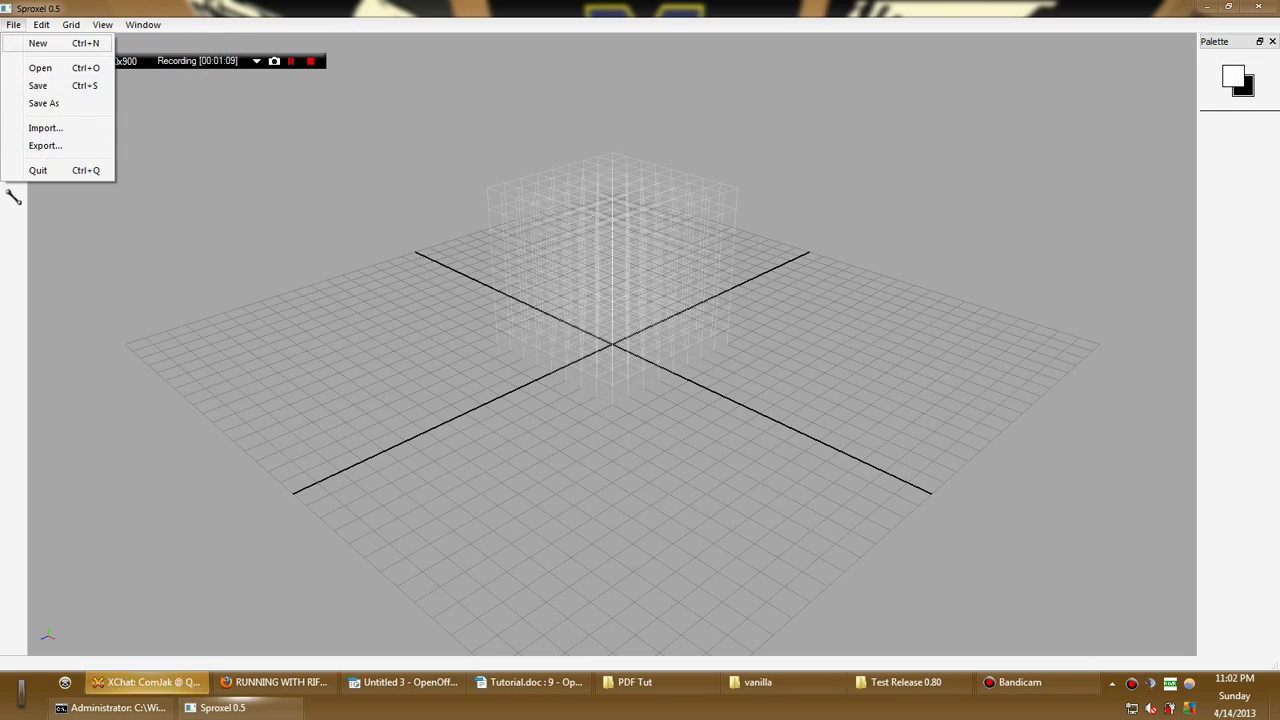
click(40, 43)
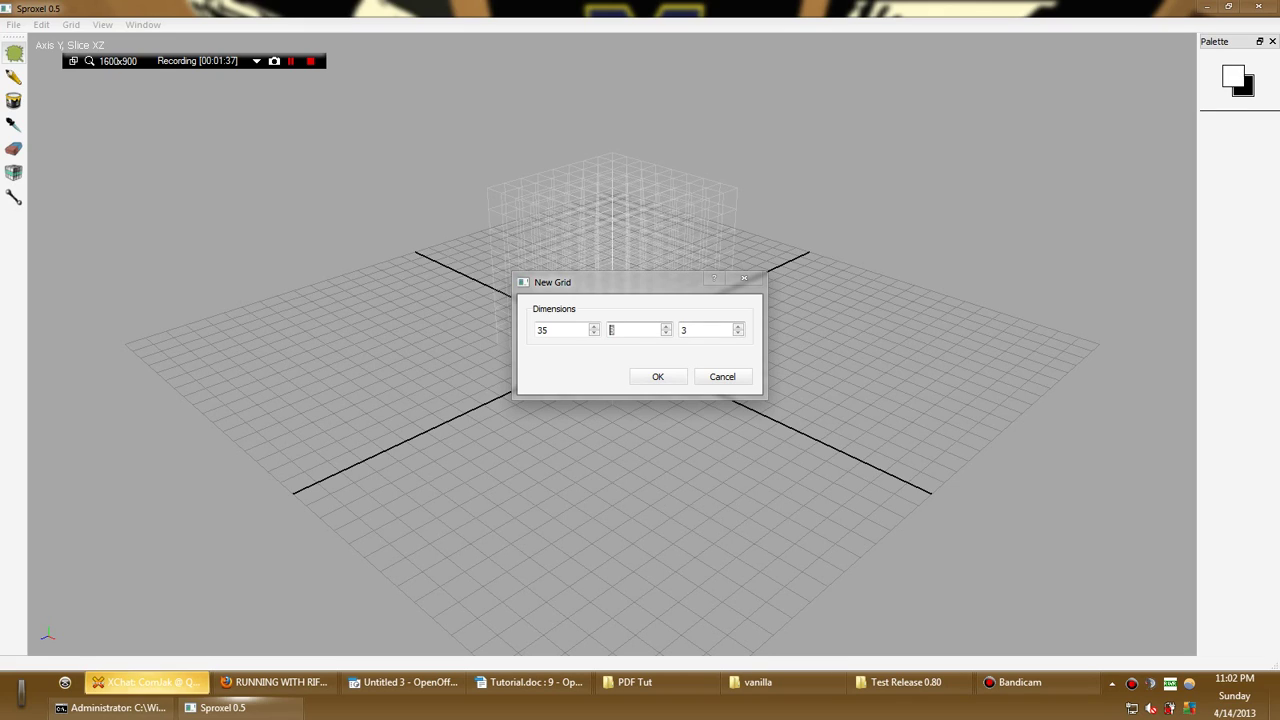
text(8)
key(Return)
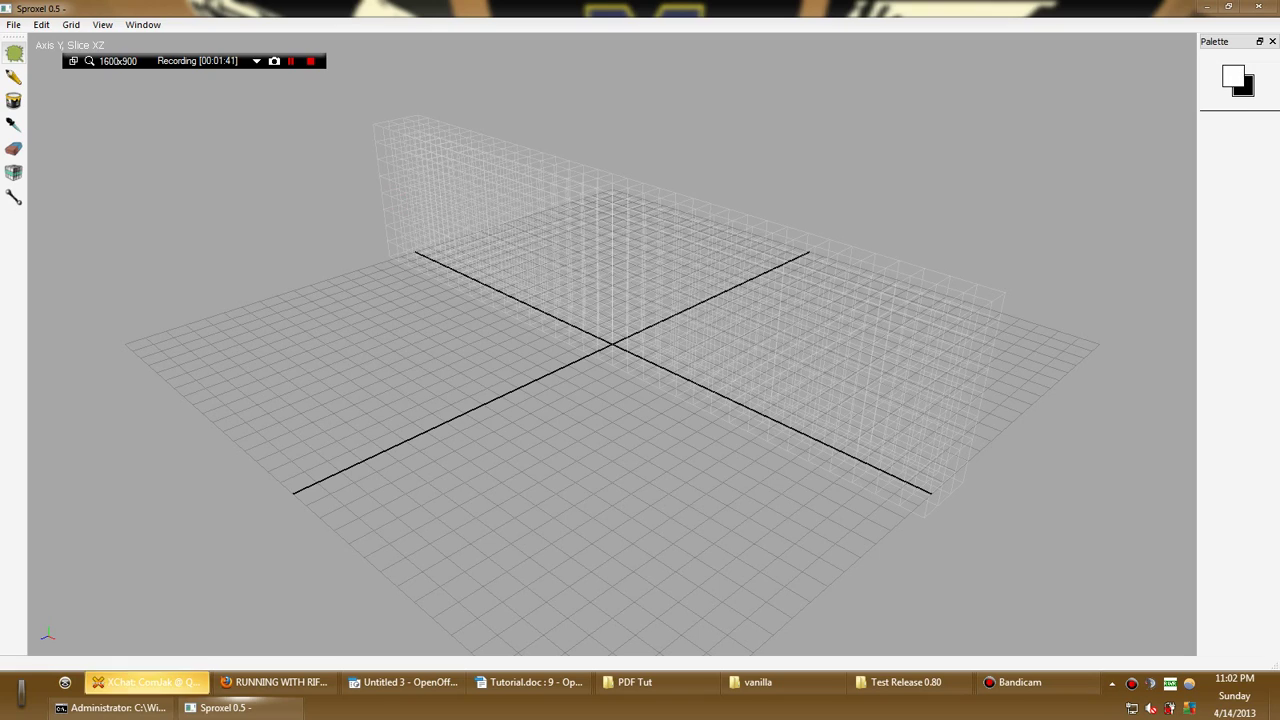
Place scattered test voxels at both ends of the grid and remove some at the near end
mouse_move(392, 186)
mouse_down()
mouse_move(419, 160)
mouse_move(404, 184)
mouse_move(431, 194)
mouse_move(428, 265)
mouse_up()
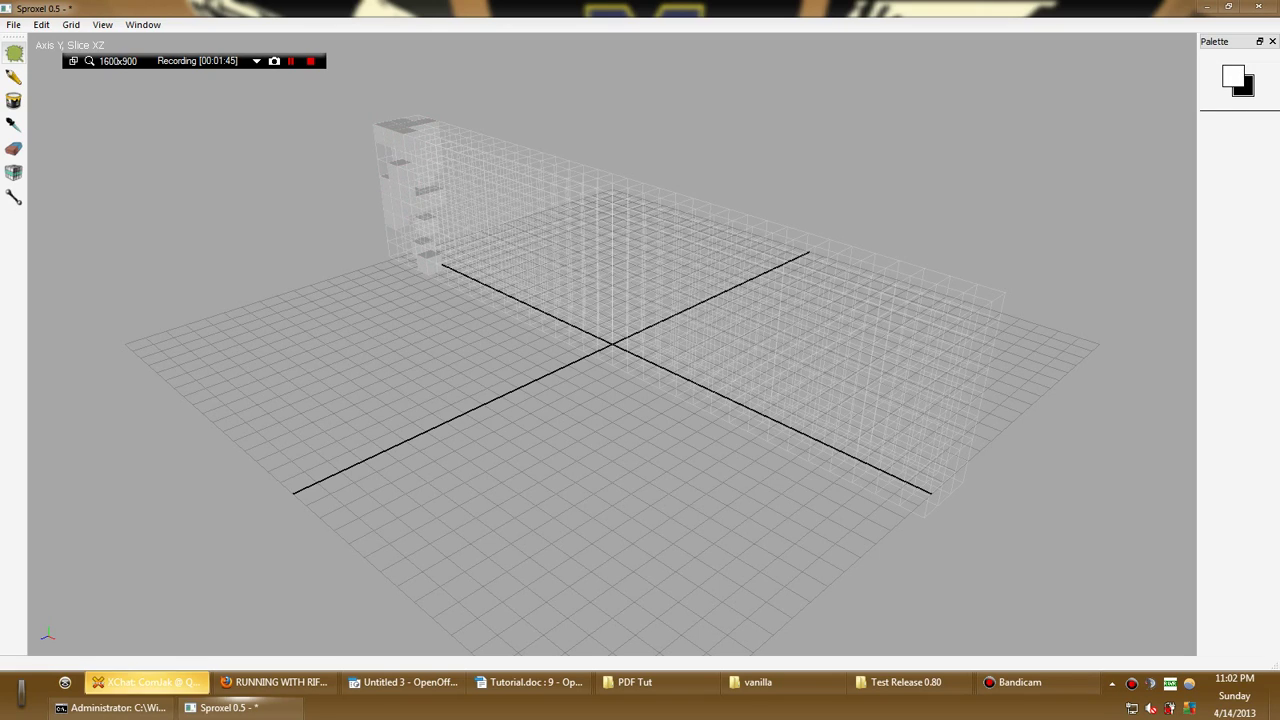
mouse_move(924, 315)
mouse_down()
mouse_move(962, 403)
mouse_move(930, 330)
mouse_up()
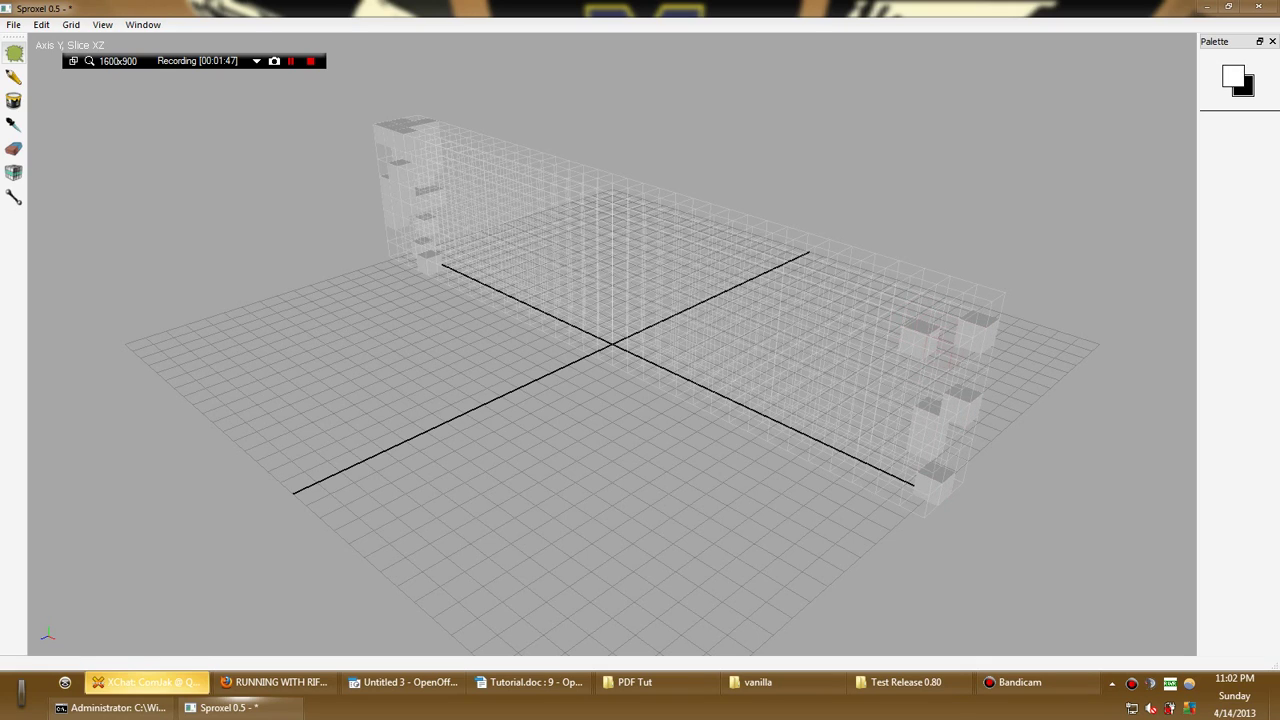
right_click(976, 340)
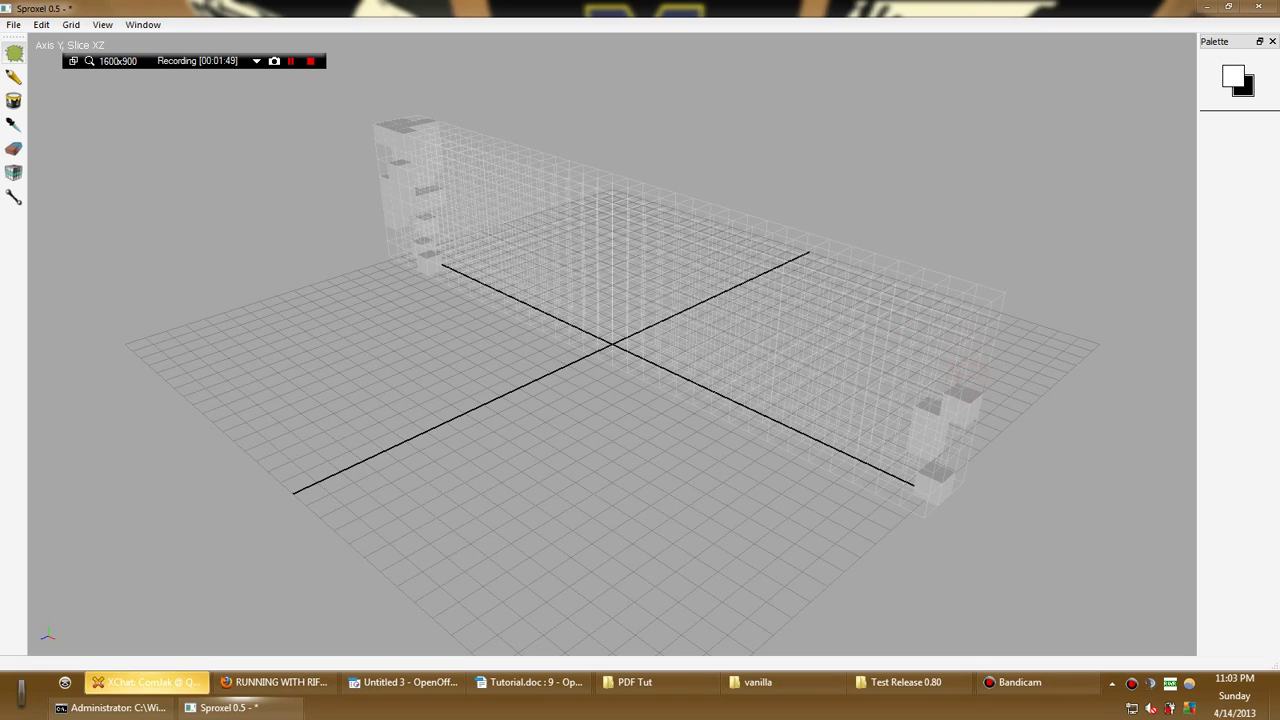
right_click(963, 411)
key(ctrl+z)
Hide the voxel grid, erase all remaining test voxels with the Eraser and show the grid again
key(ctrl+g)
click(14, 149)
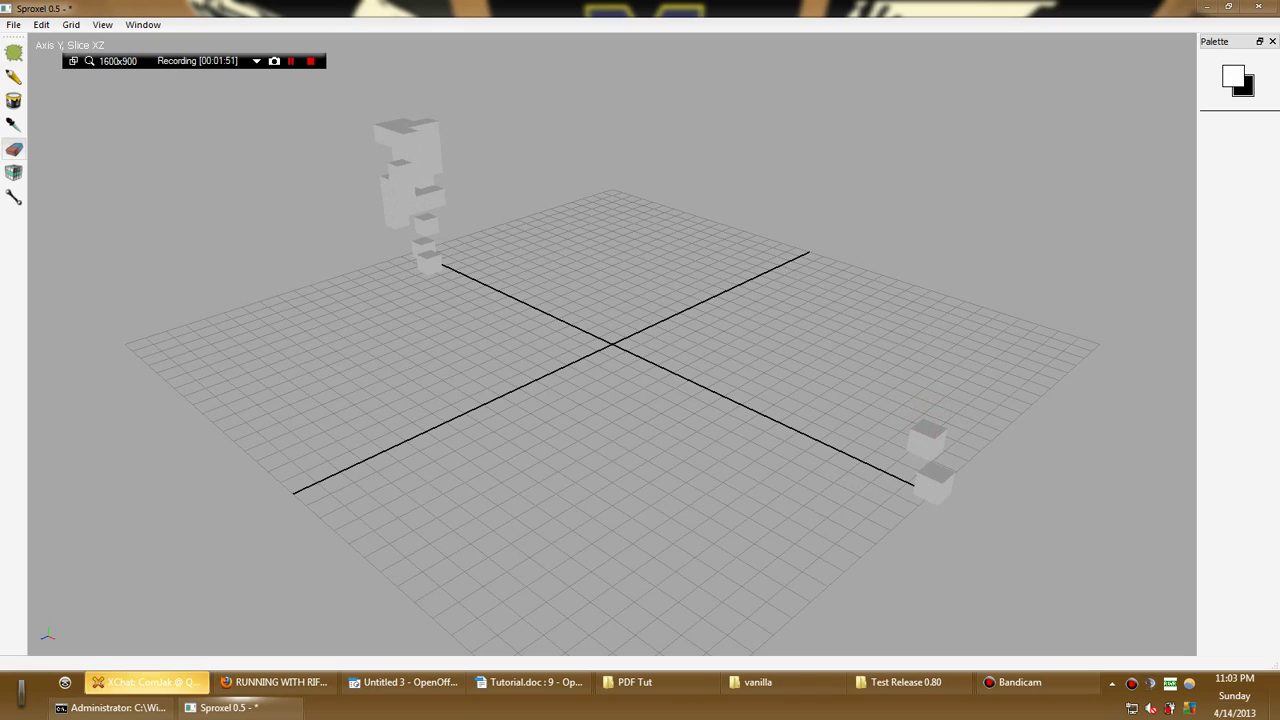
mouse_move(406, 134)
mouse_down()
mouse_move(418, 180)
mouse_move(387, 133)
mouse_move(396, 212)
mouse_move(429, 264)
mouse_up()
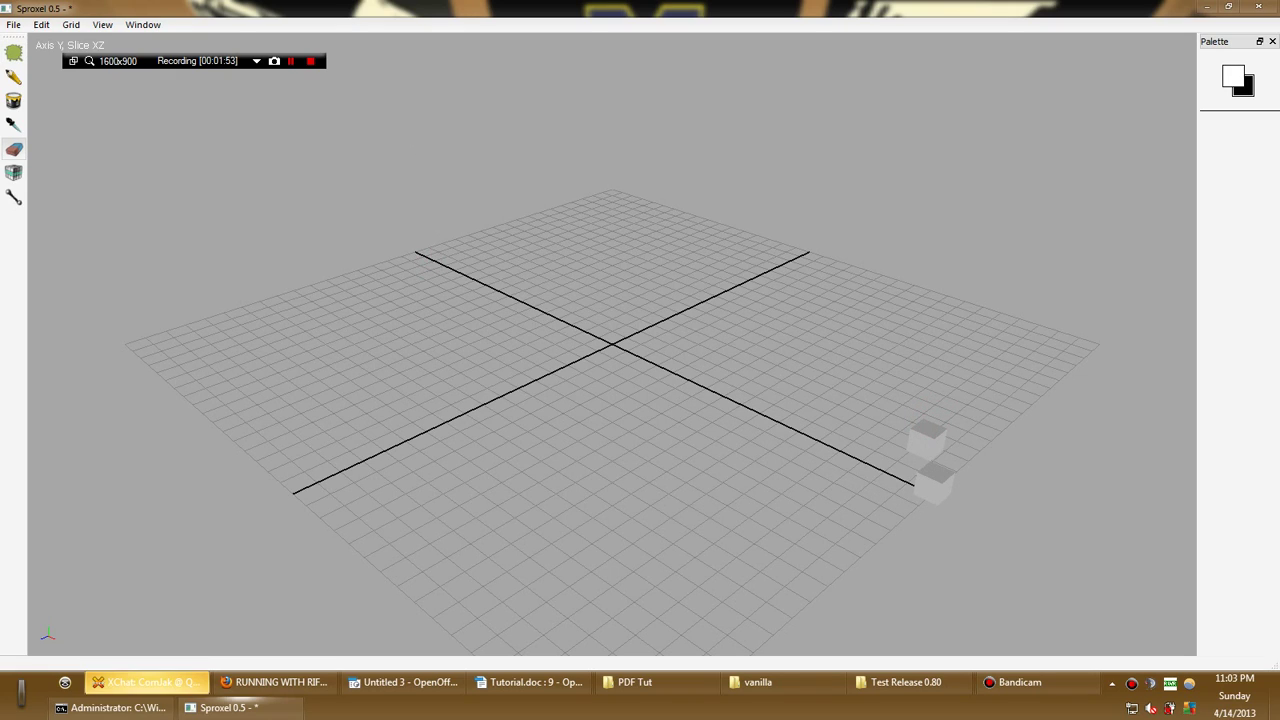
drag(927, 438, 935, 482)
key(ctrl+g)
Build a one-voxel-thick bar along the full length of the grid and remove the stray voxel beneath its end
click(14, 77)
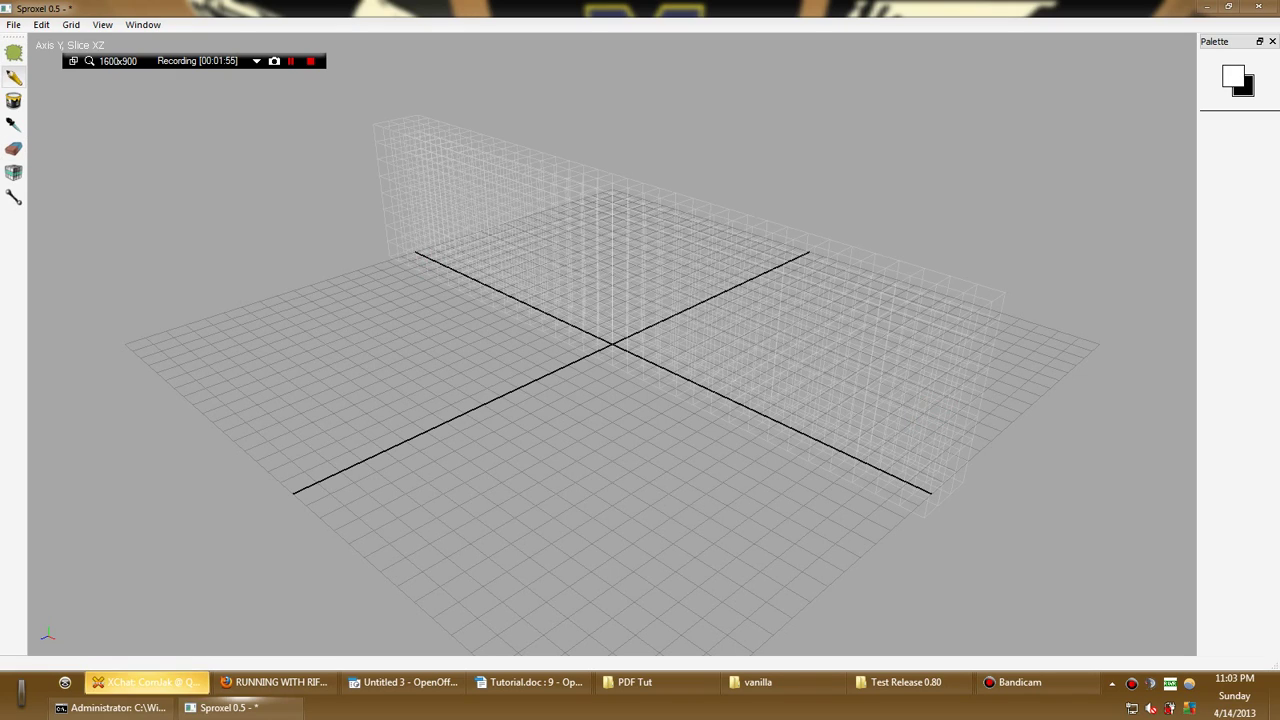
click(14, 53)
alt+drag(411, 229, 250, 193)
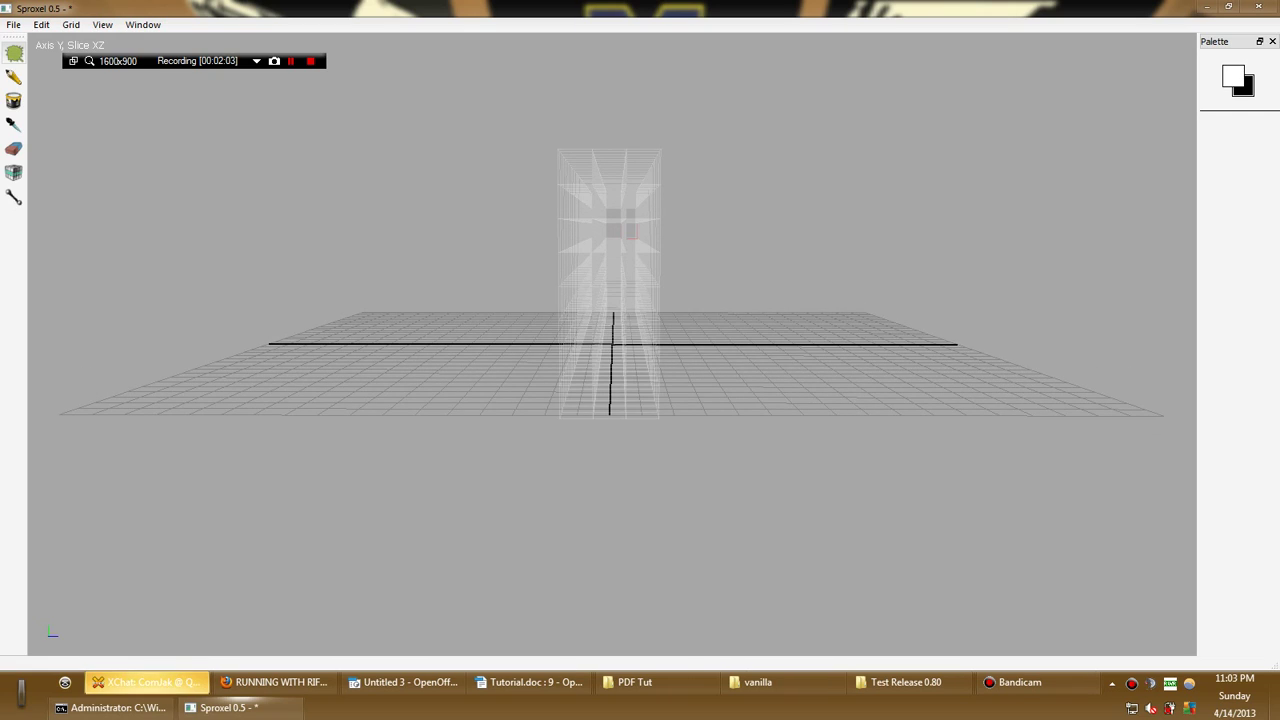
click(613, 231)
click(611, 235)
click(611, 235)
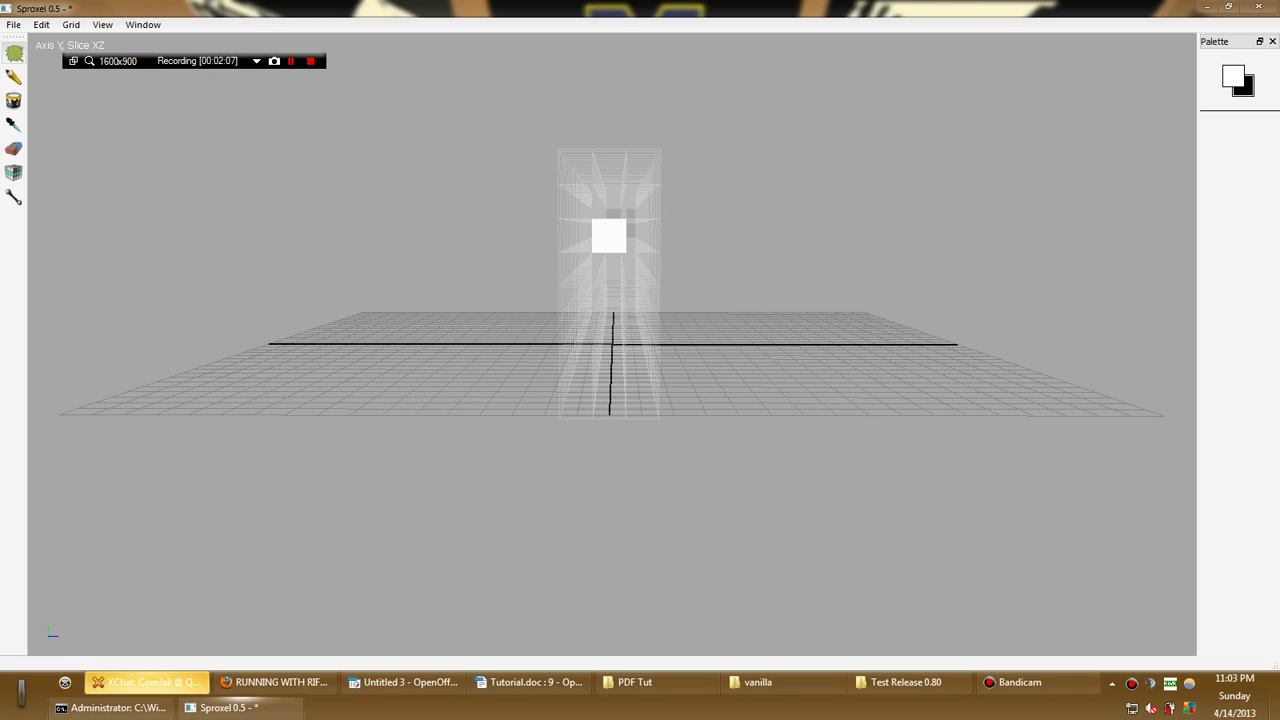
key(ctrl+shift+g)
alt+drag(640, 264, 380, 235)
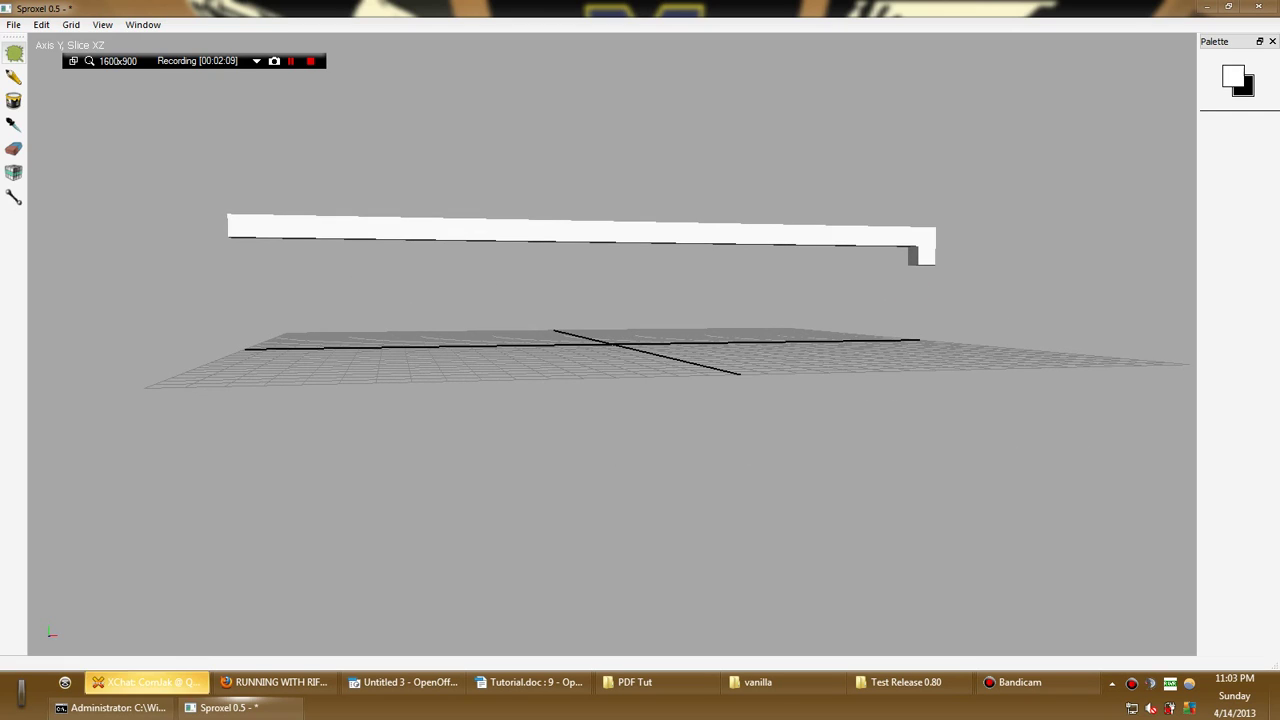
right_click(924, 257)
Extend the grid dimension upward along the Y axis twice
alt+drag(924, 257, 625, 342)
scroll(624, 342, down, 5)
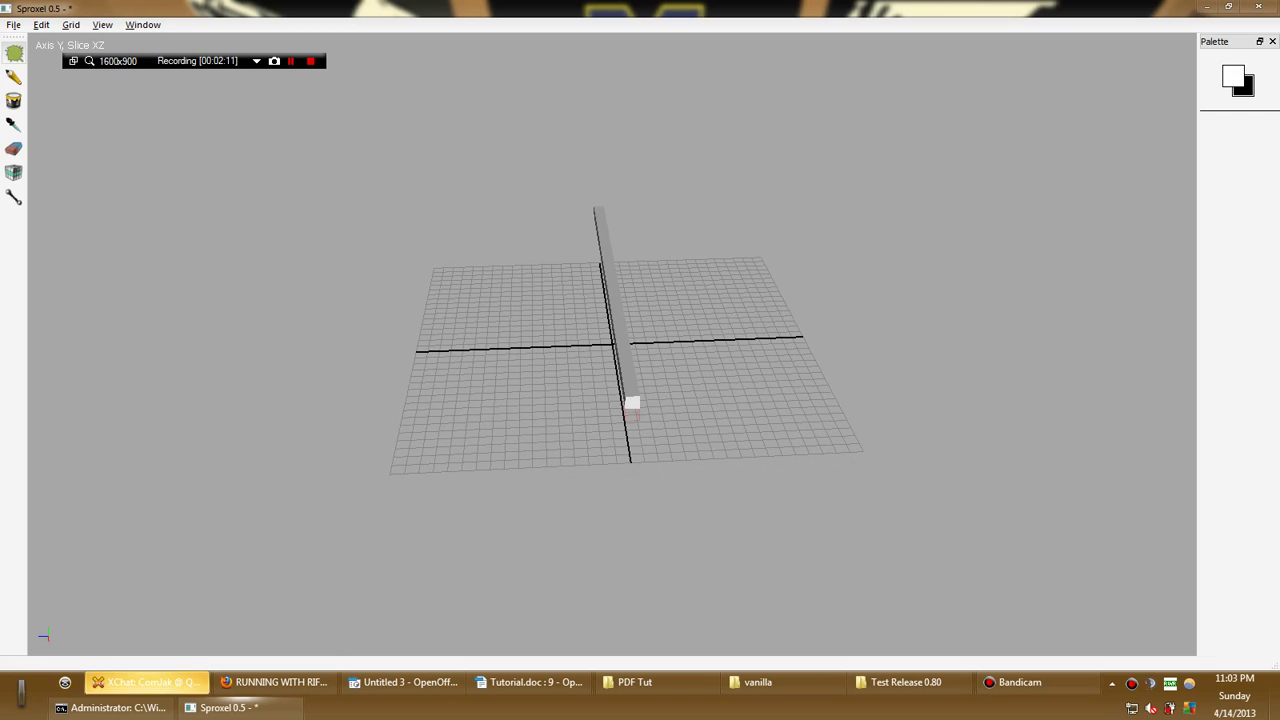
key(ctrl+shift+g)
key(ctrl+shift+g)
click(71, 25)
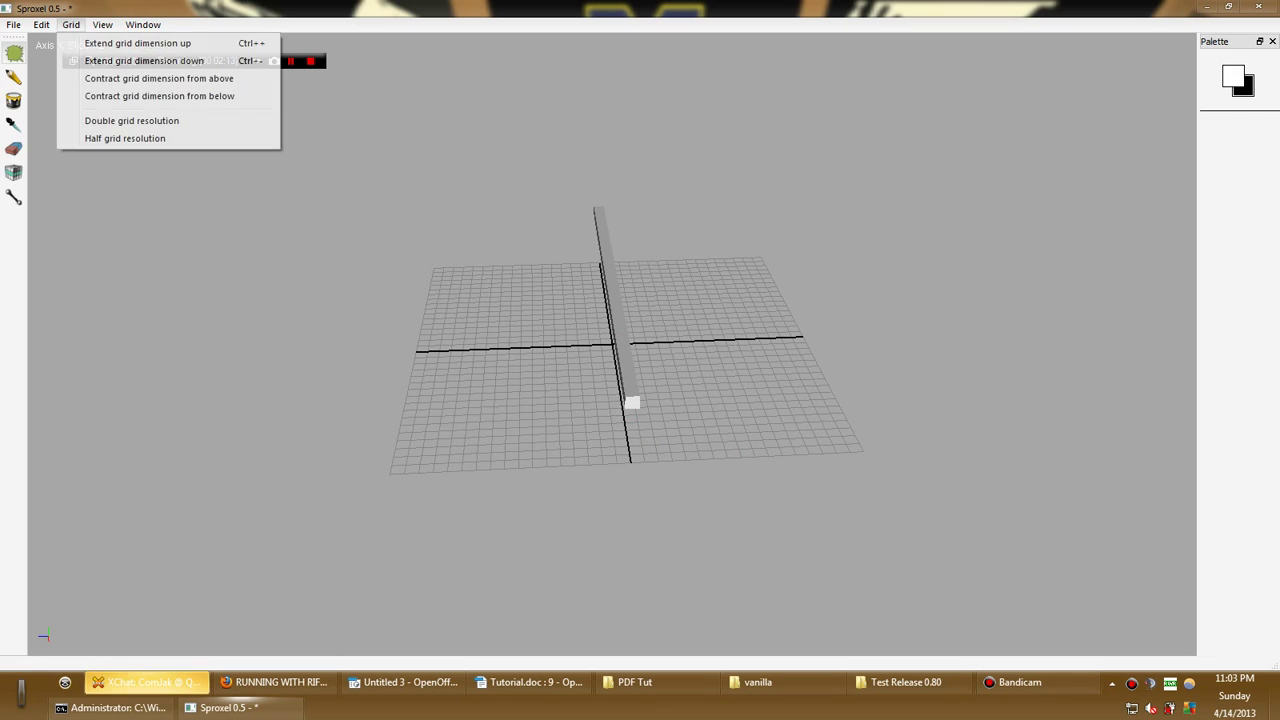
click(122, 44)
alt+drag(618, 234, 866, 190)
click(71, 25)
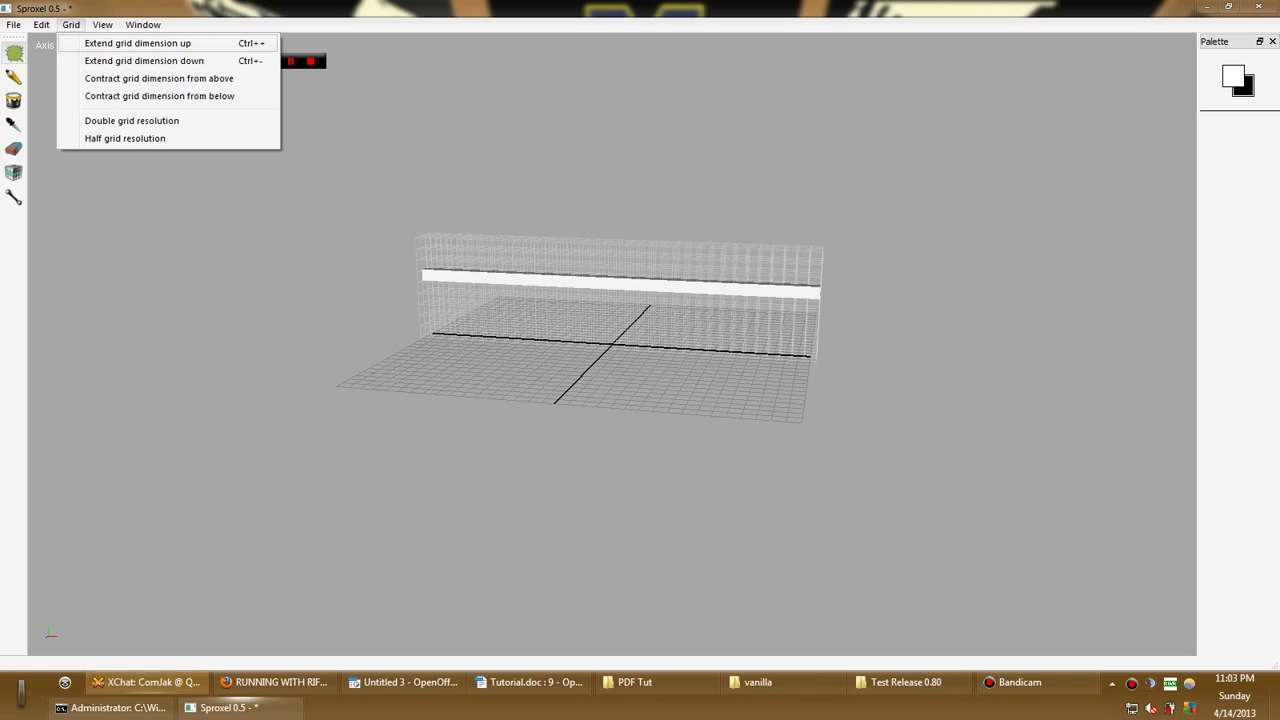
click(122, 44)
alt+drag(786, 334, 425, 475)
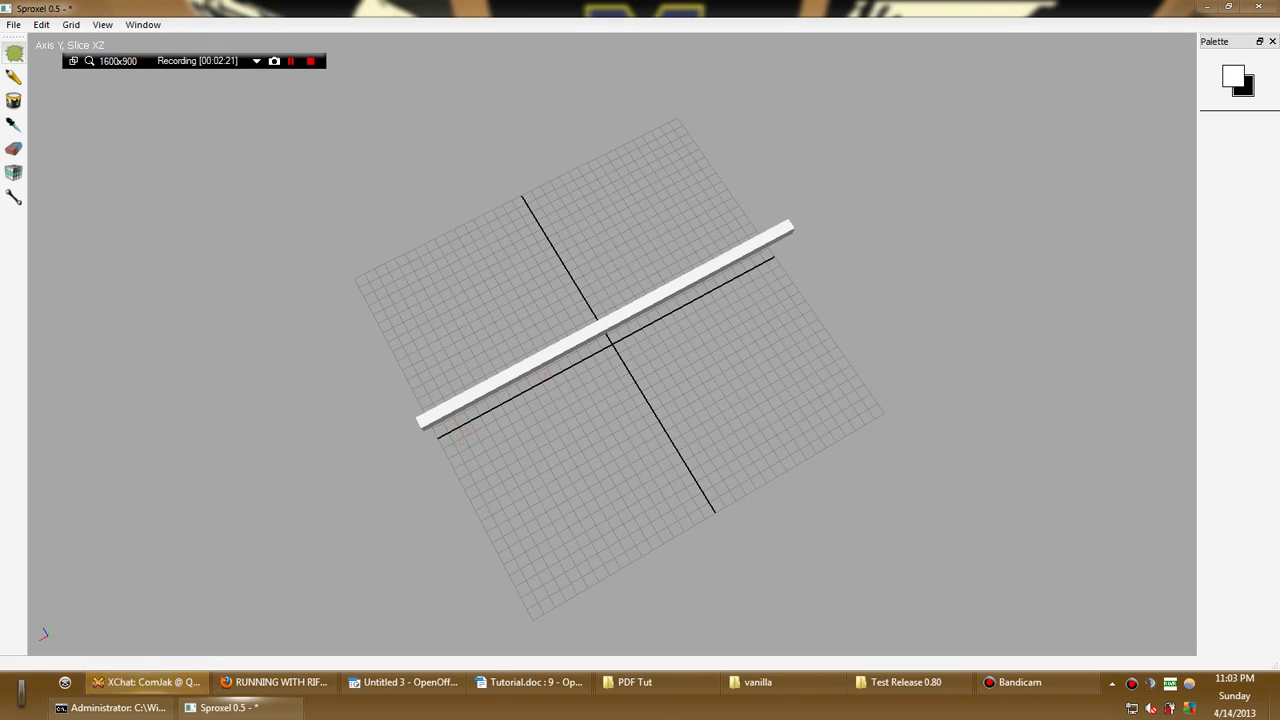
Add a second layer of voxels on top of the bar and a few voxels on its side near both ends
click(14, 197)
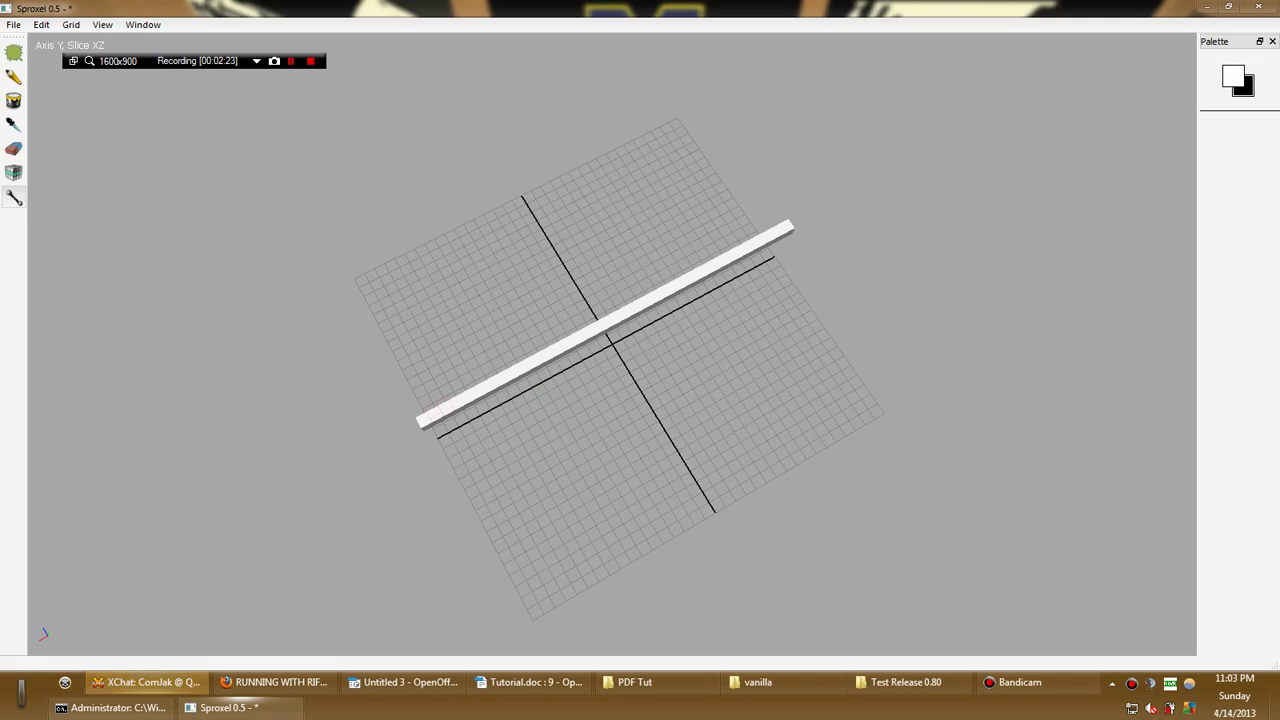
click(762, 239)
alt+drag(690, 310, 620, 210)
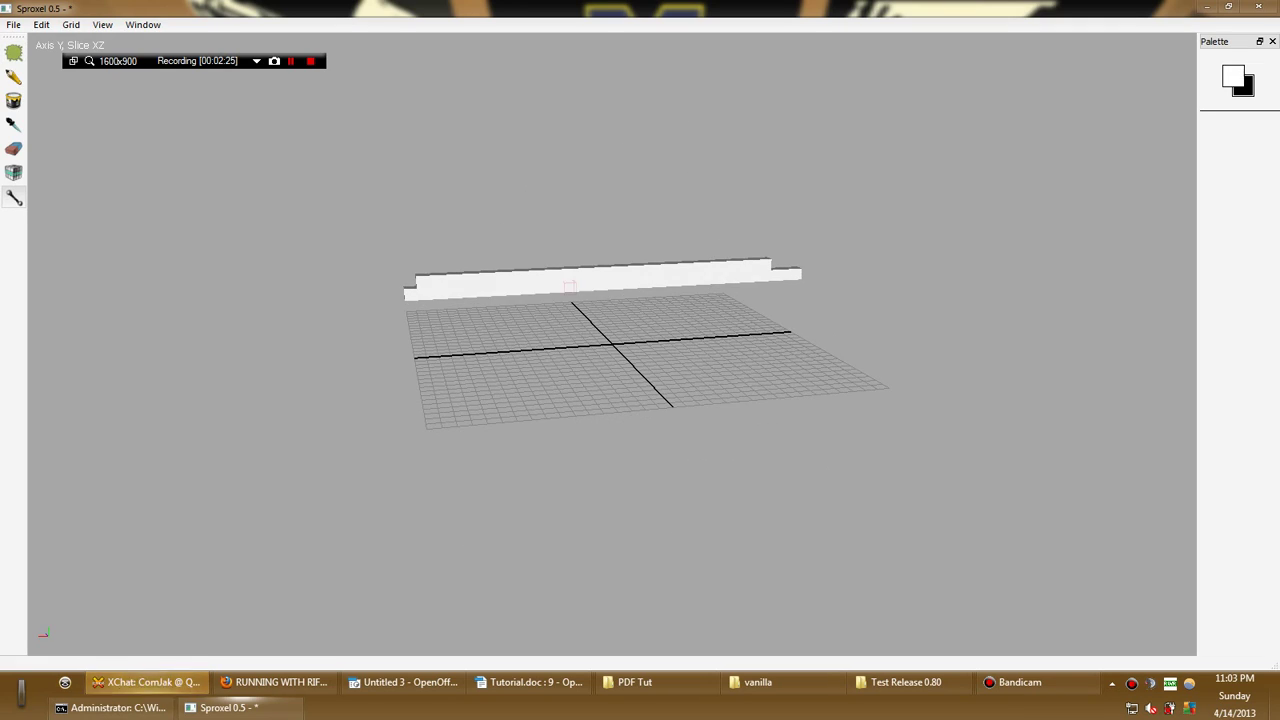
click(438, 295)
click(757, 278)
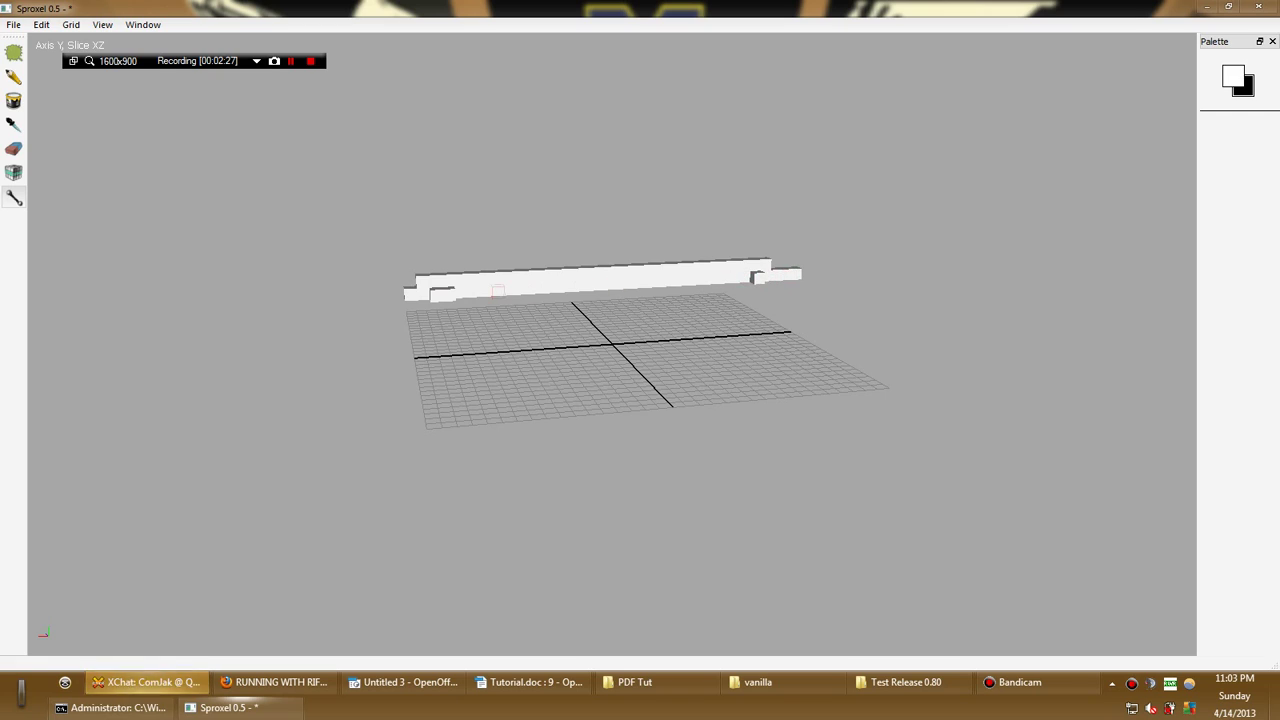
Add scattered voxels along both sides of the bar and beneath it, undoing the last misplaced addition
drag(498, 292, 733, 268)
mouse_move(664, 301)
alt+mouse_down()
mouse_move(592, 265)
mouse_move(512, 292)
mouse_move(795, 265)
mouse_move(450, 293)
mouse_move(609, 327)
alt+mouse_up()
alt+drag(680, 340, 605, 318)
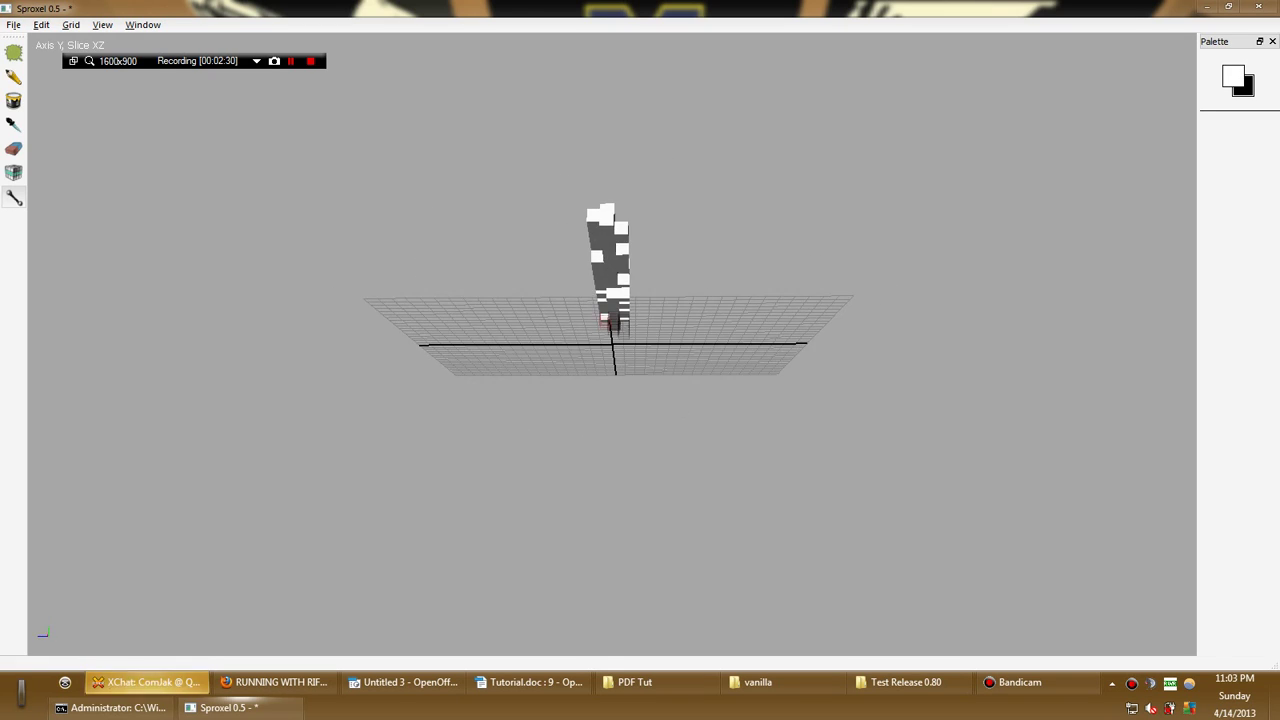
key(ctrl+z)
click(611, 279)
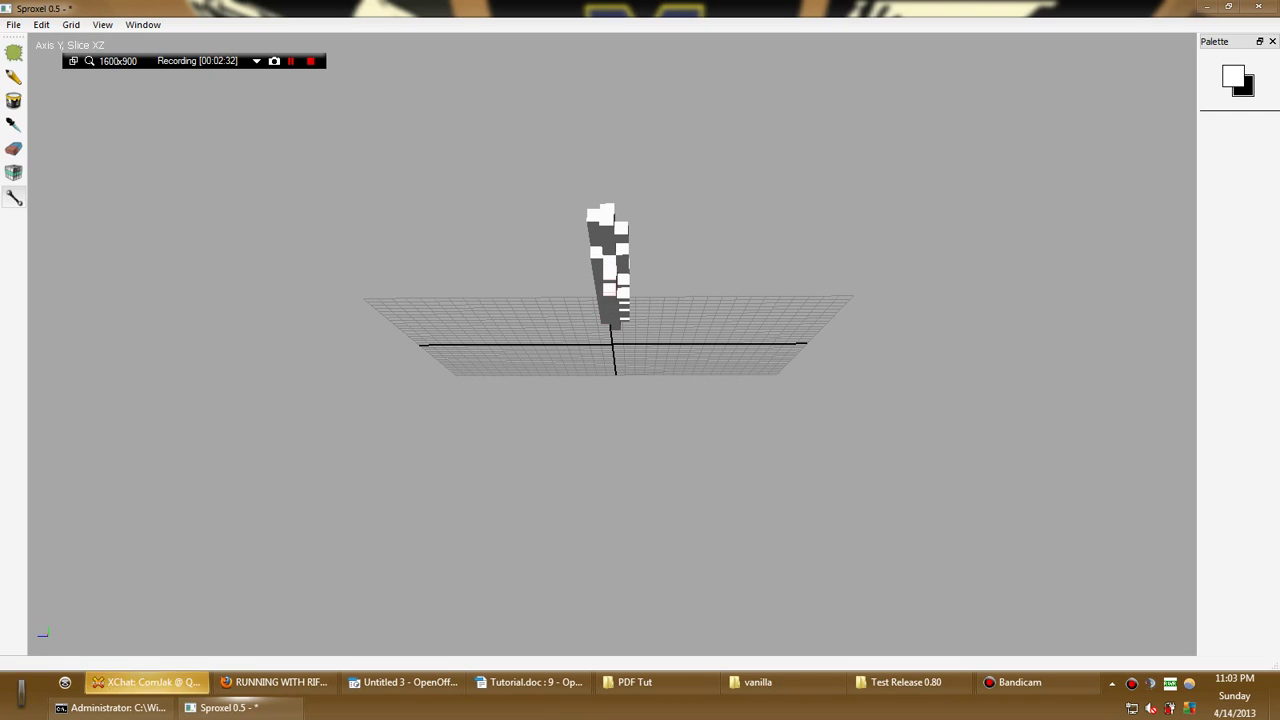
Shape the bar into a rifle by adding raised segments on top, an open stock and grip-like blocks underneath
alt+drag(610, 289, 848, 286)
click(765, 270)
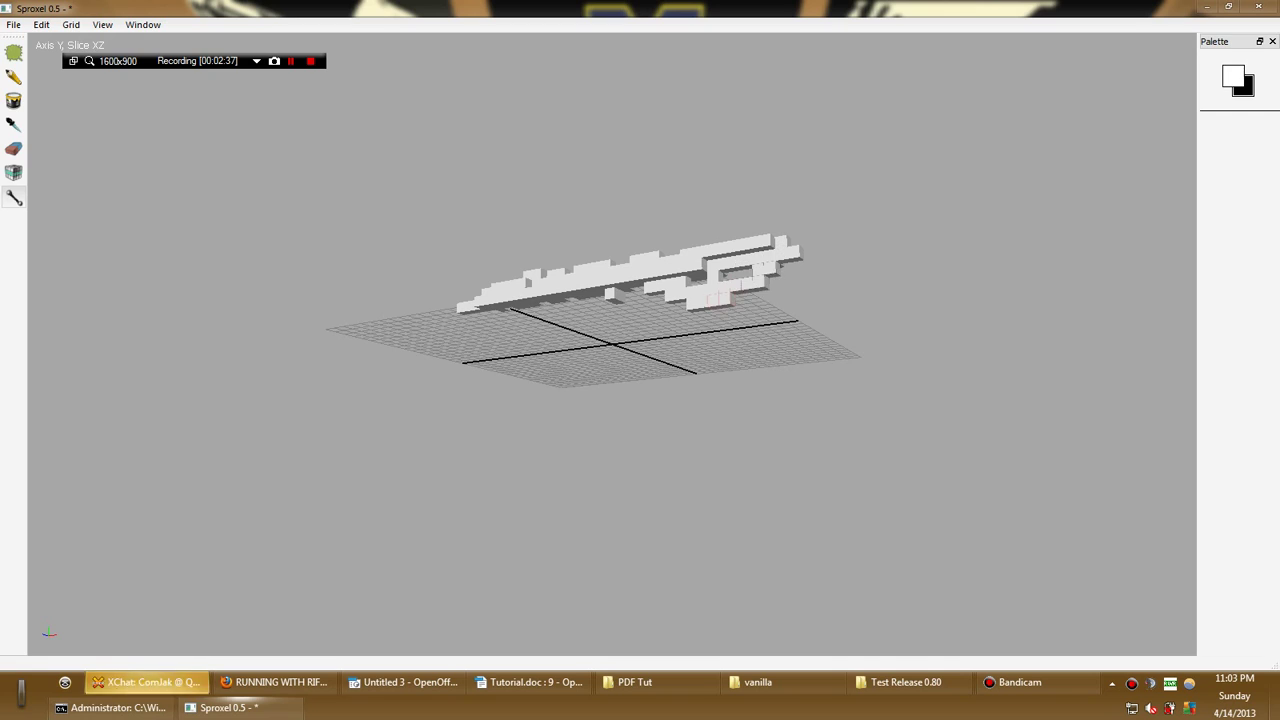
alt+drag(718, 298, 825, 318)
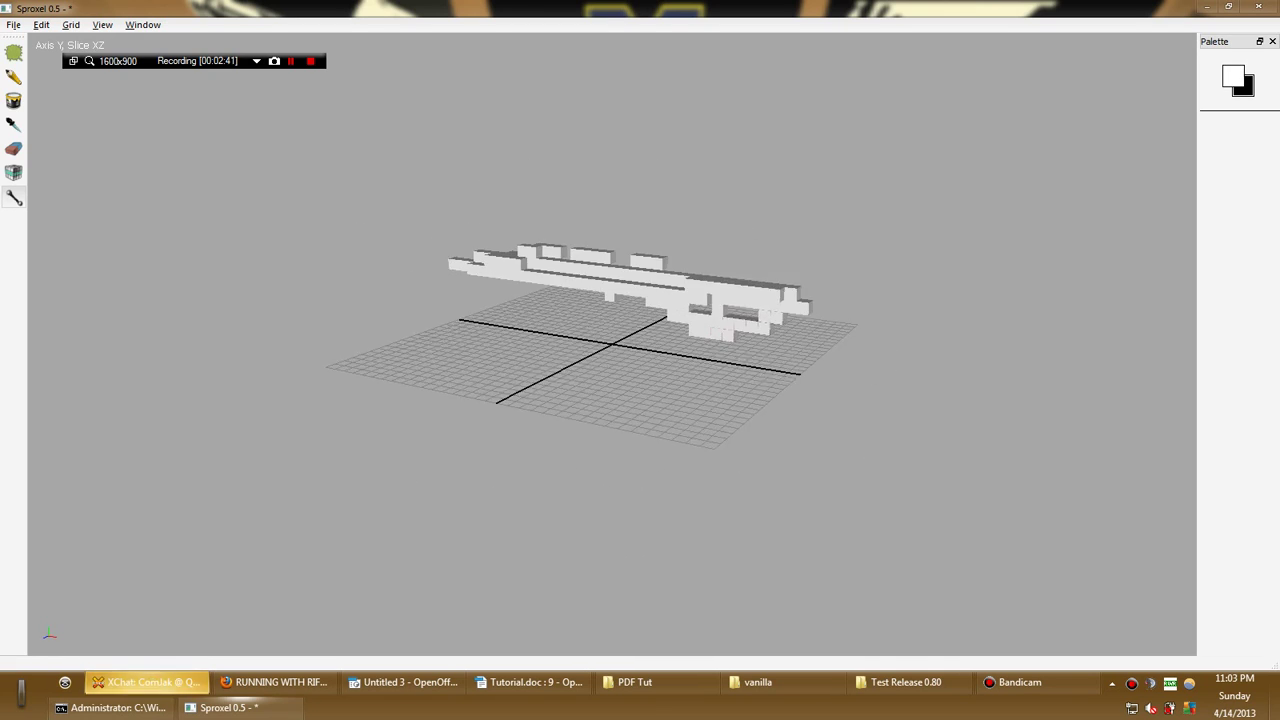
mouse_move(608, 290)
alt+mouse_down()
mouse_move(600, 238)
mouse_move(600, 300)
alt+mouse_up()
mouse_move(428, 178)
mouse_down()
mouse_move(550, 242)
mouse_move(560, 268)
mouse_move(670, 312)
mouse_move(560, 315)
mouse_move(500, 265)
mouse_move(545, 252)
mouse_move(490, 273)
mouse_up()
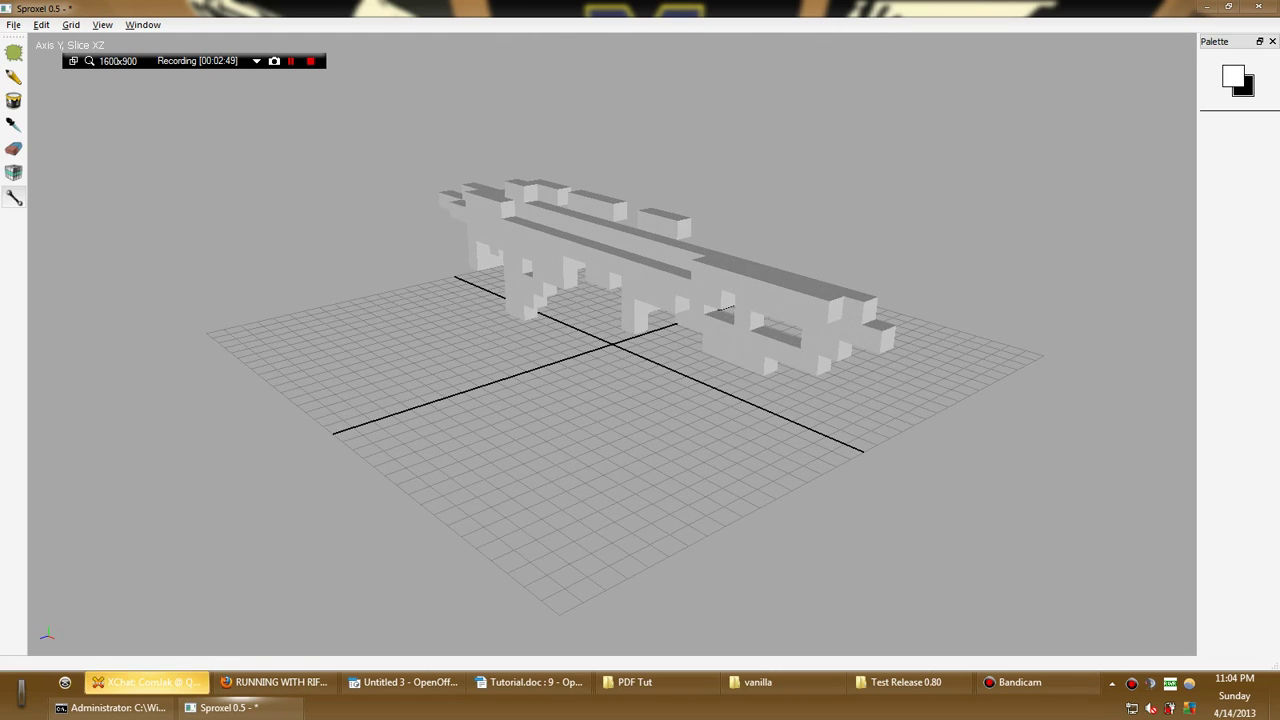
Choose pink as the foreground colour and flood fill the rifle body and the separate segments on top
click(1233, 76)
mouse_move(694, 272)
mouse_down()
mouse_move(658, 275)
mouse_move(653, 260)
mouse_up()
key(Return)
click(13, 101)
click(590, 240)
click(664, 223)
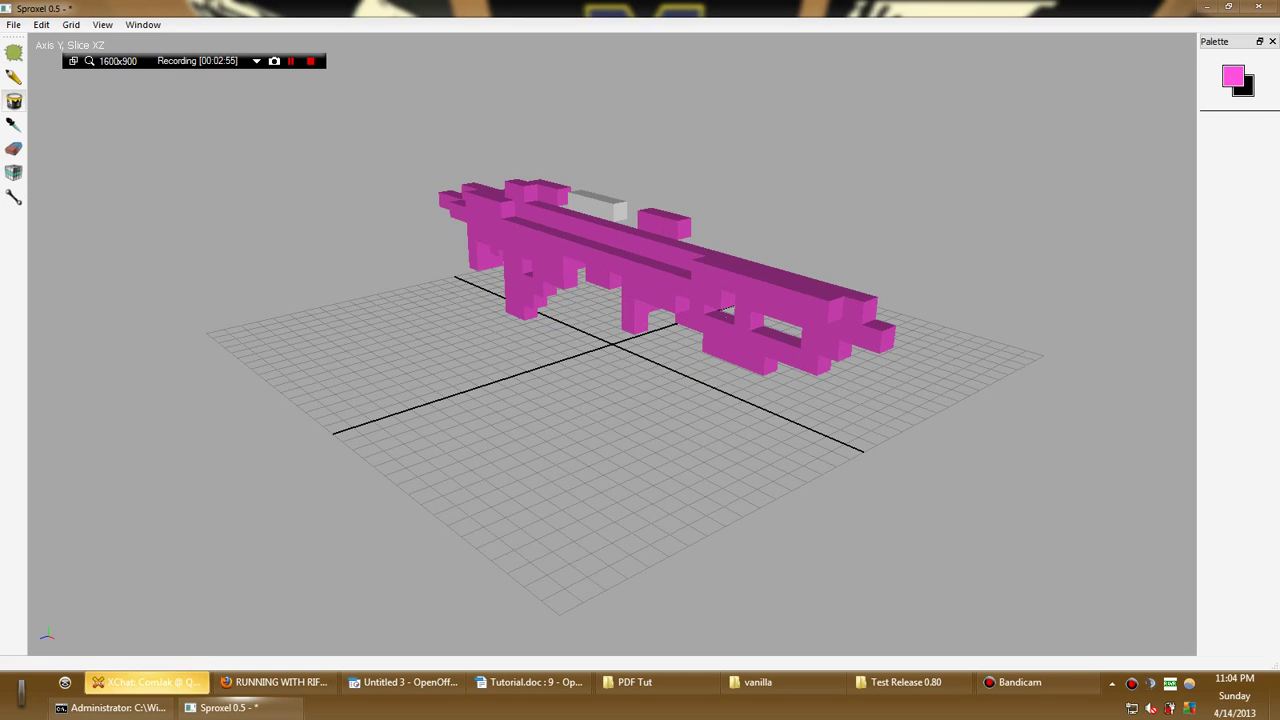
click(598, 206)
Set the foreground colour to dark purple (hue 310, saturation 176, value 135) and paint scattered patches across the pink rifle
alt+drag(598, 206, 450, 185)
click(1233, 76)
click(811, 287)
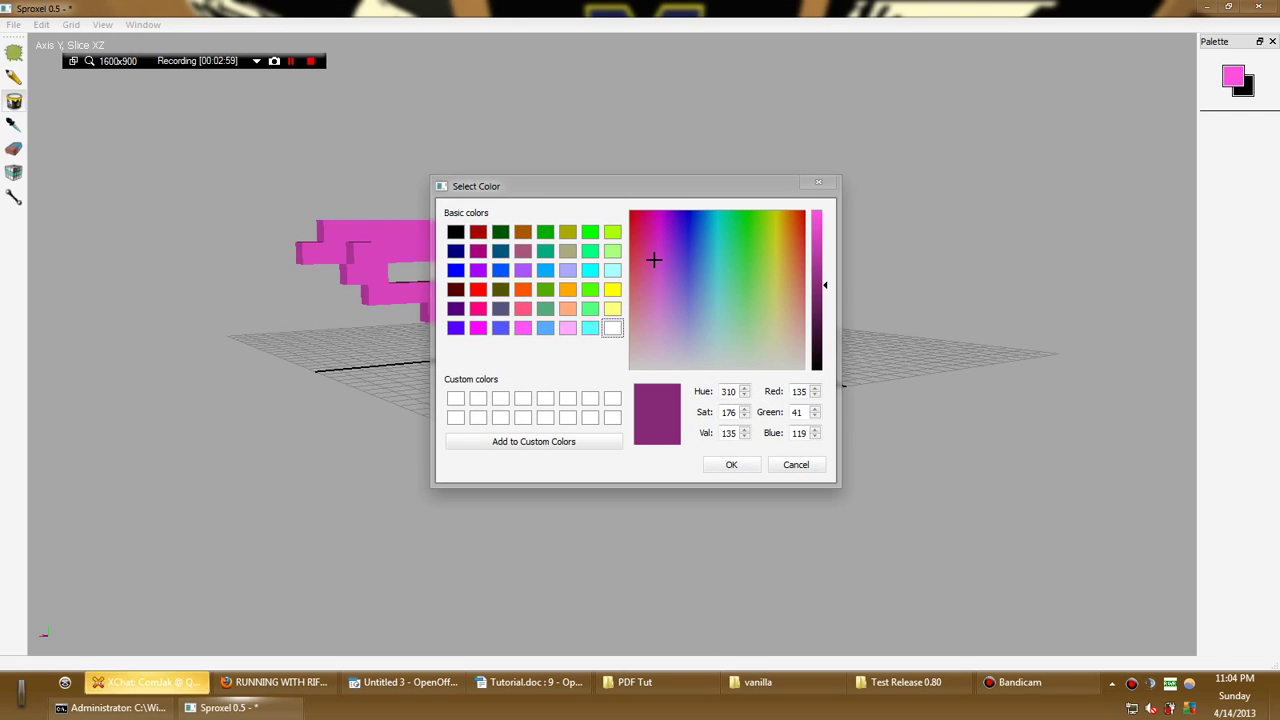
click(729, 462)
mouse_move(353, 275)
mouse_down()
mouse_move(375, 295)
mouse_move(490, 311)
mouse_move(698, 312)
mouse_move(533, 269)
mouse_move(655, 231)
mouse_move(465, 290)
mouse_move(687, 295)
mouse_move(651, 281)
mouse_up()
alt+drag(651, 281, 440, 300)
click(548, 272)
click(413, 298)
click(734, 277)
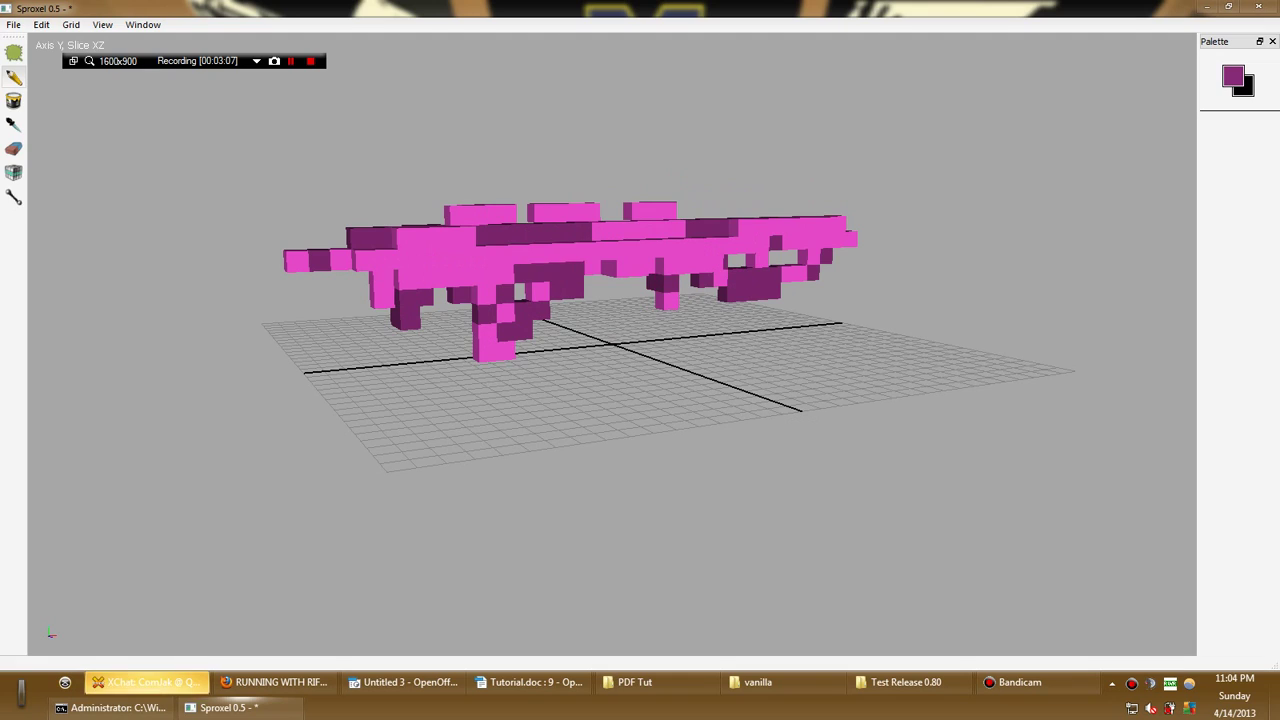
Start saving the model under a new name in the user's home folder with CSV as the file type
click(14, 24)
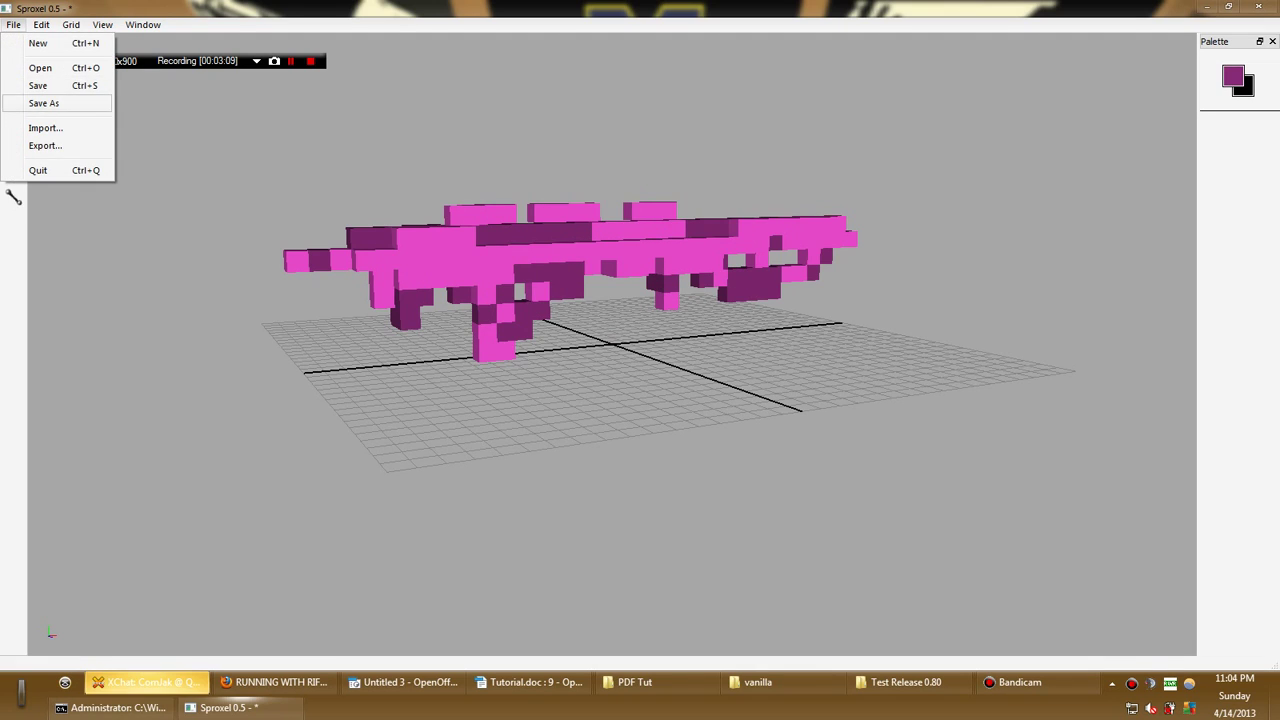
click(30, 103)
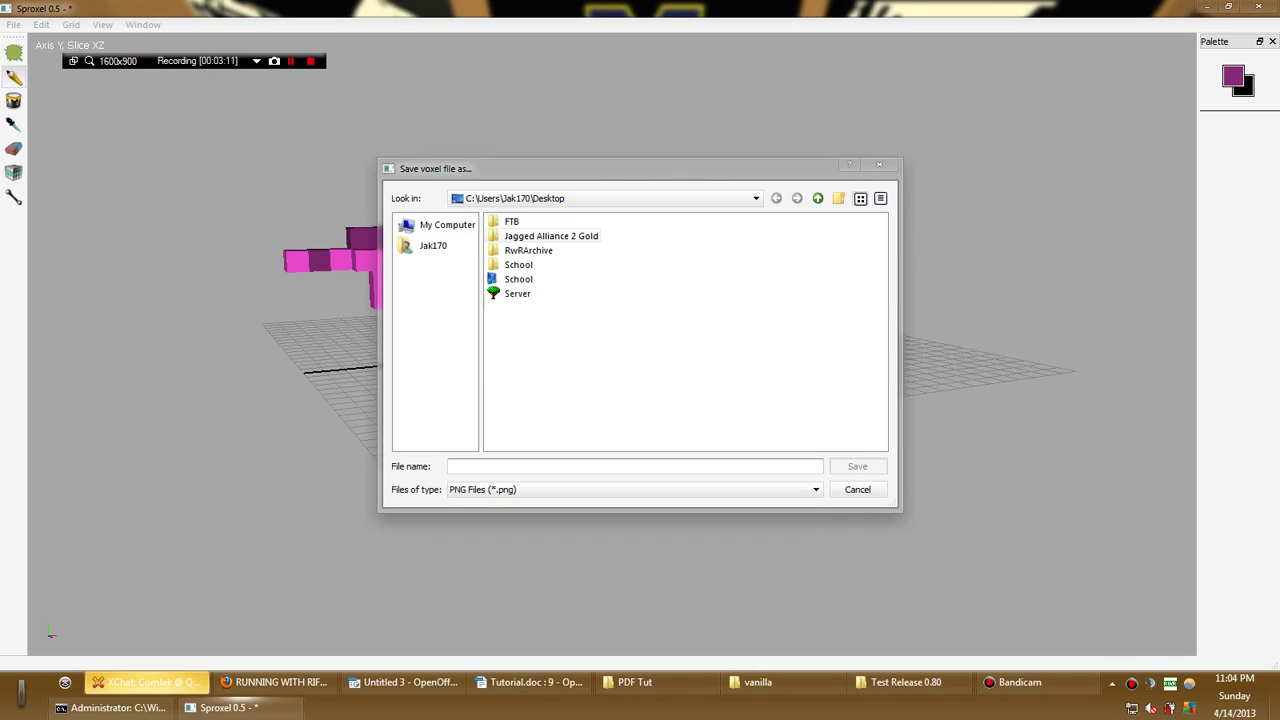
click(433, 246)
click(522, 265)
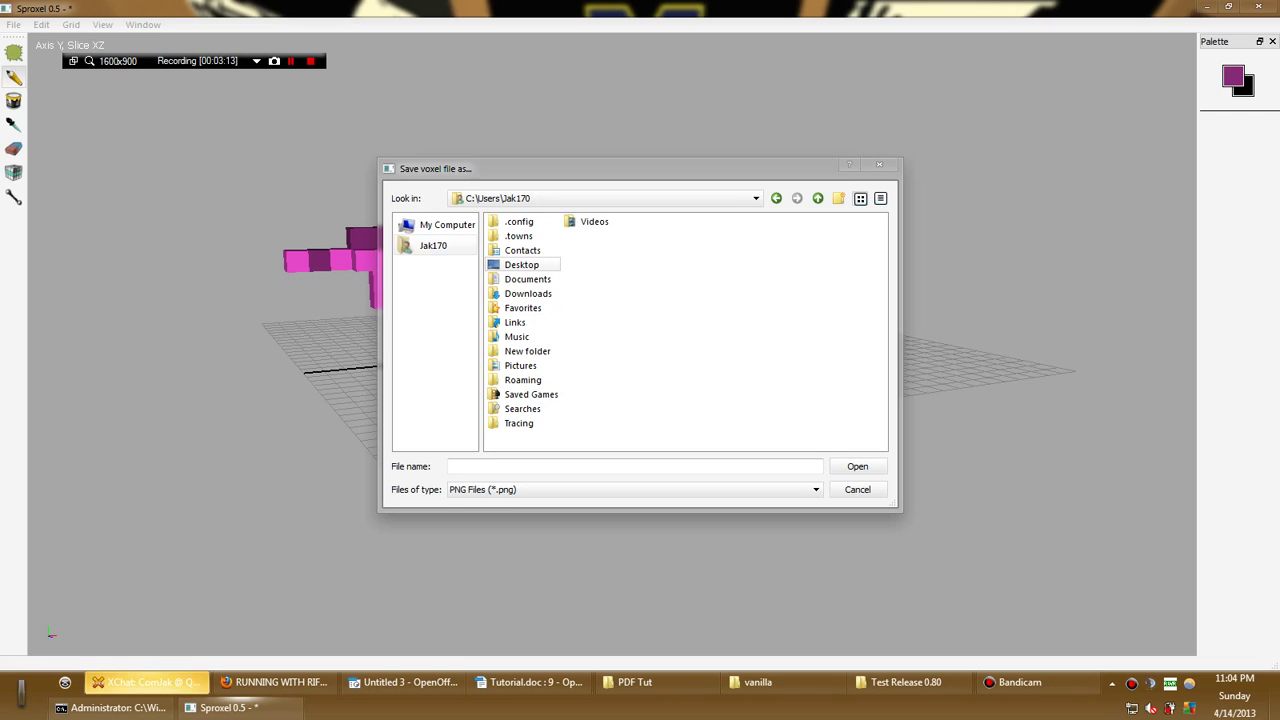
click(635, 490)
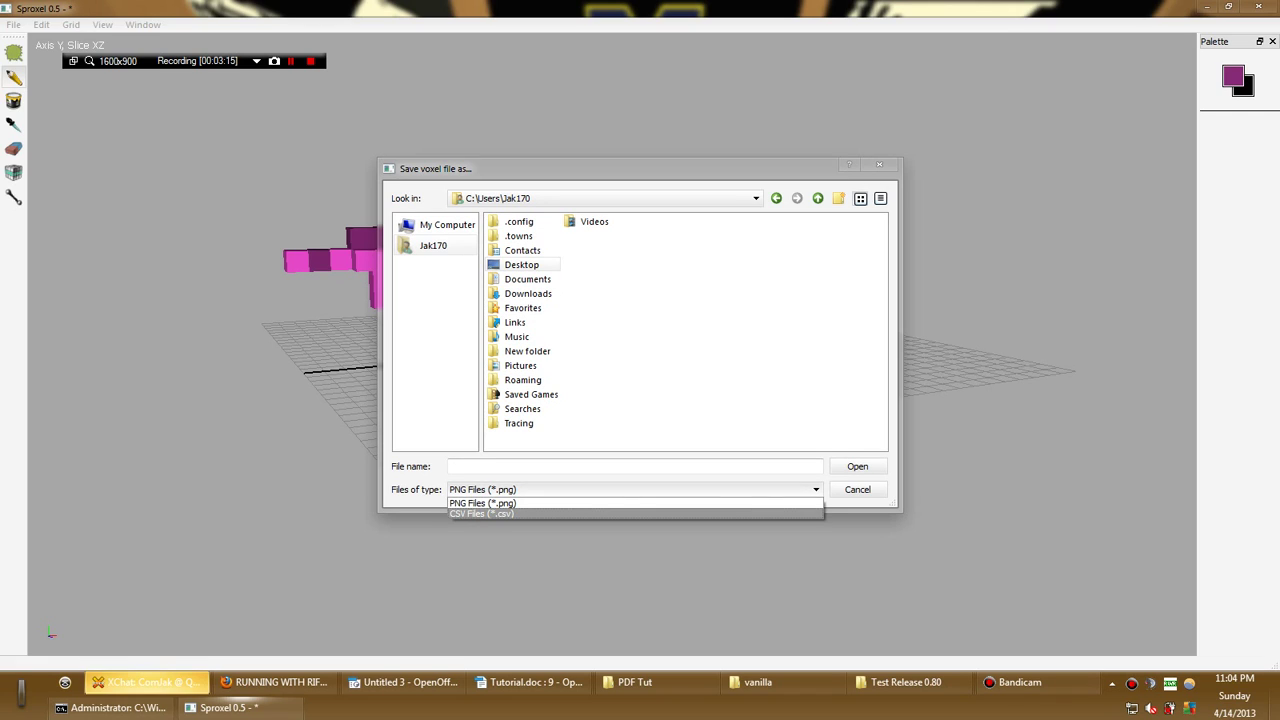
click(600, 515)
click(600, 467)
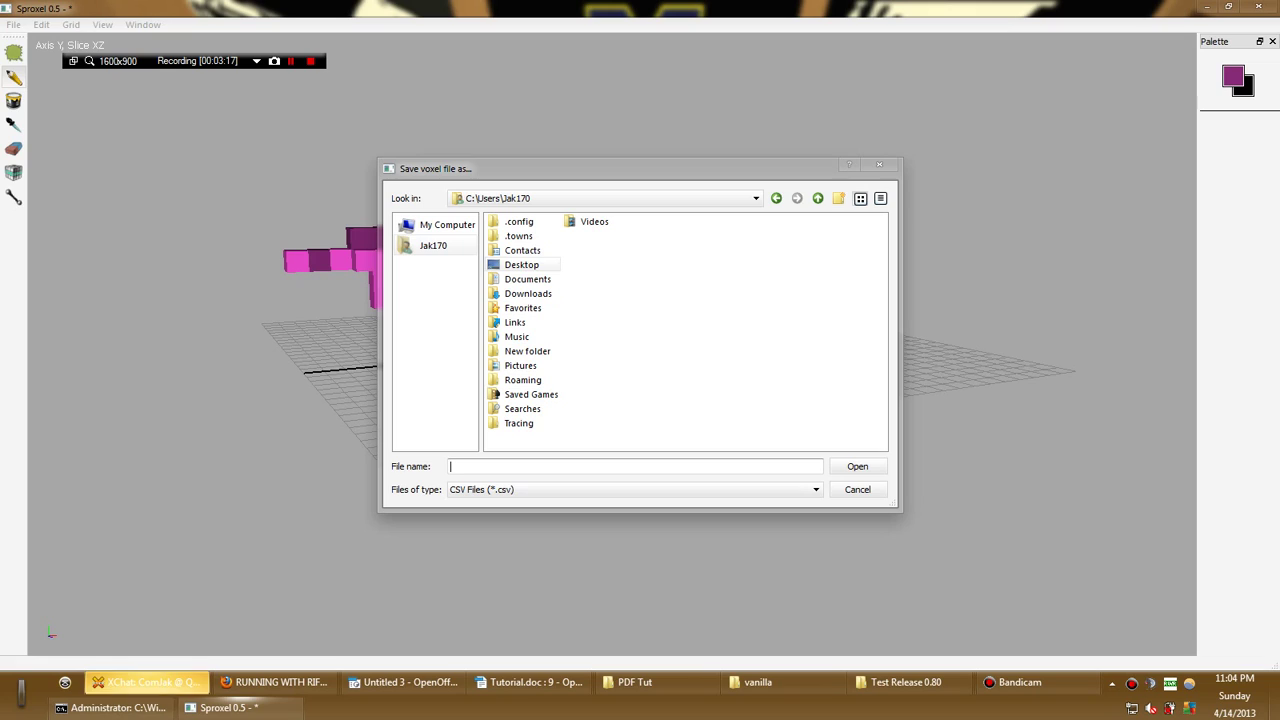
Name the file pinkstick and save it
text(pink stick of)
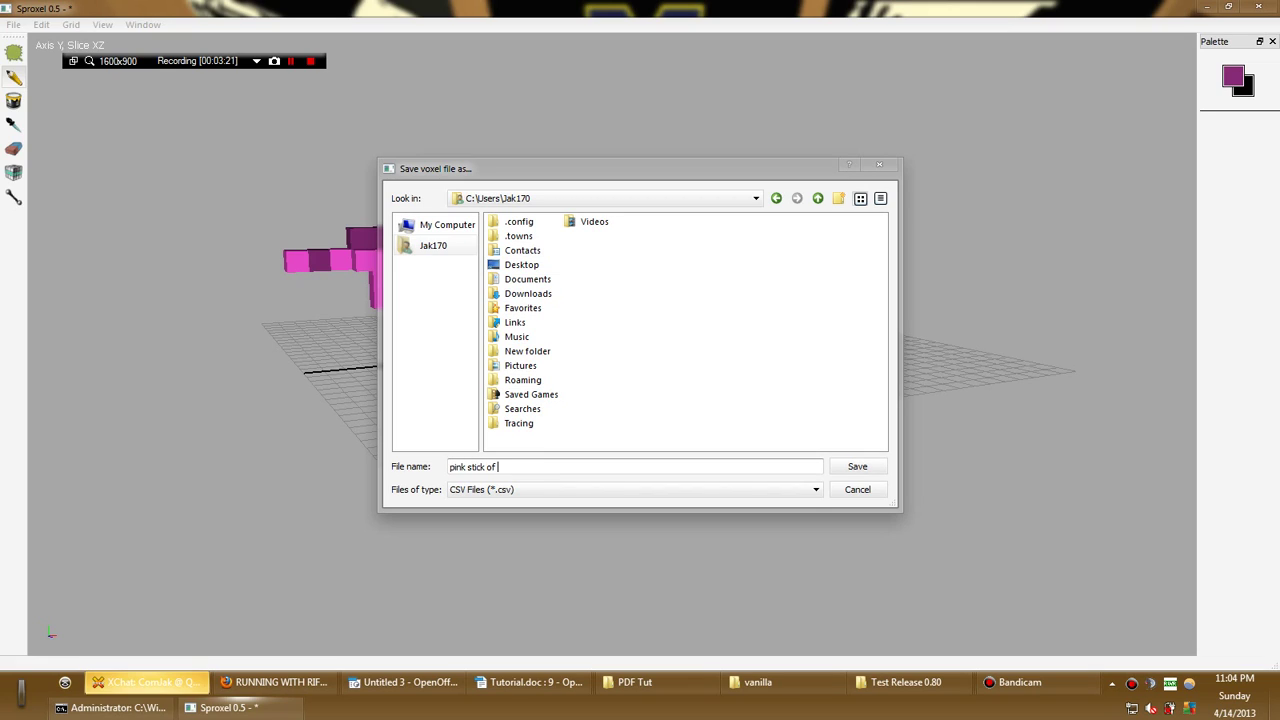
text(pick)
key(BackSpace)
key(BackSpace)
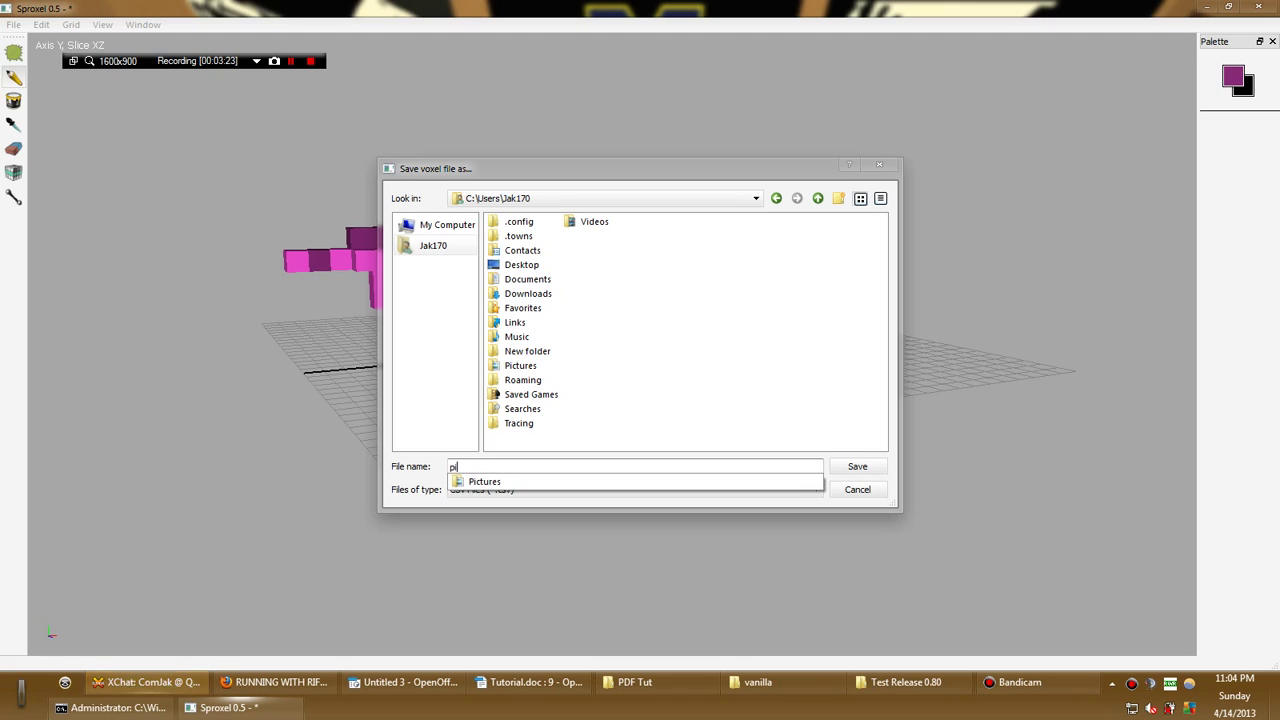
text(nkstick)
key(Return)
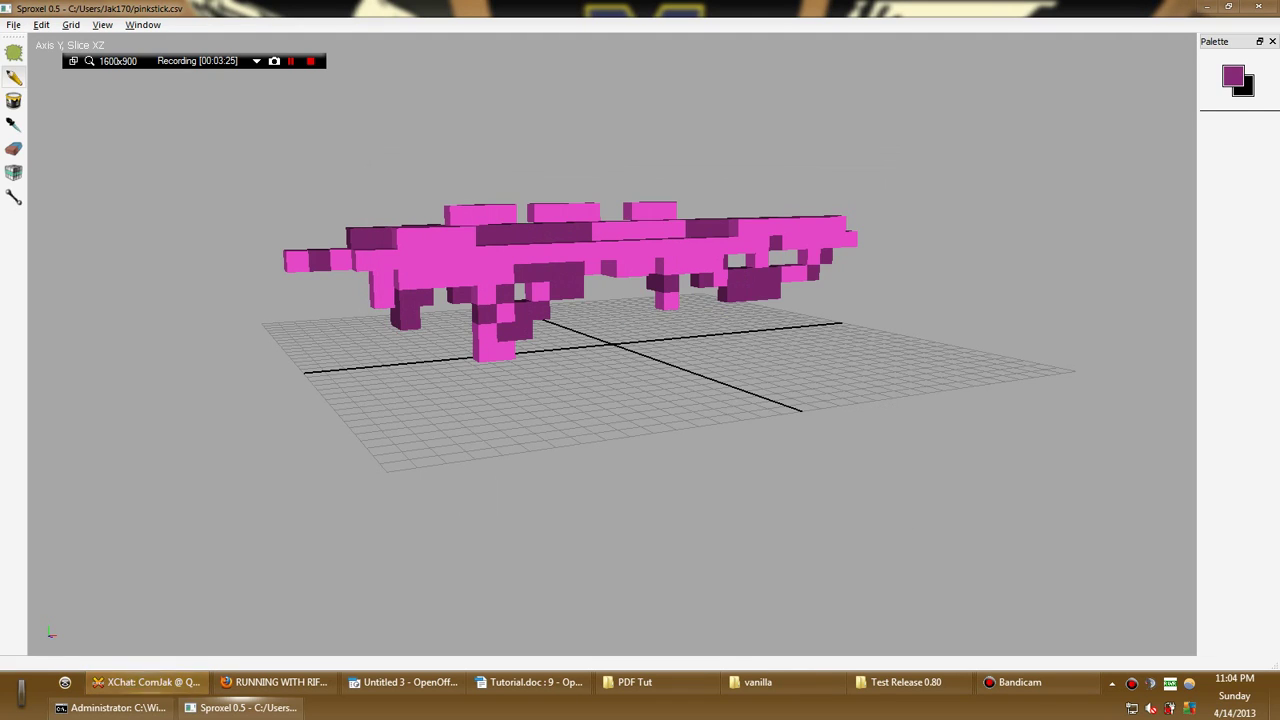
Examine the saved rifle model from several angles and distances
alt+drag(700, 350, 660, 340)
scroll(552, 384, down, 5)
scroll(660, 340, up, 5)
alt+middle_drag(640, 335, 648, 433)
alt+drag(648, 433, 400, 430)
alt+drag(560, 400, 272, 543)
scroll(480, 405, down, 5)
Close Sproxel and reposition the folder item on the desktop
click(1259, 6)
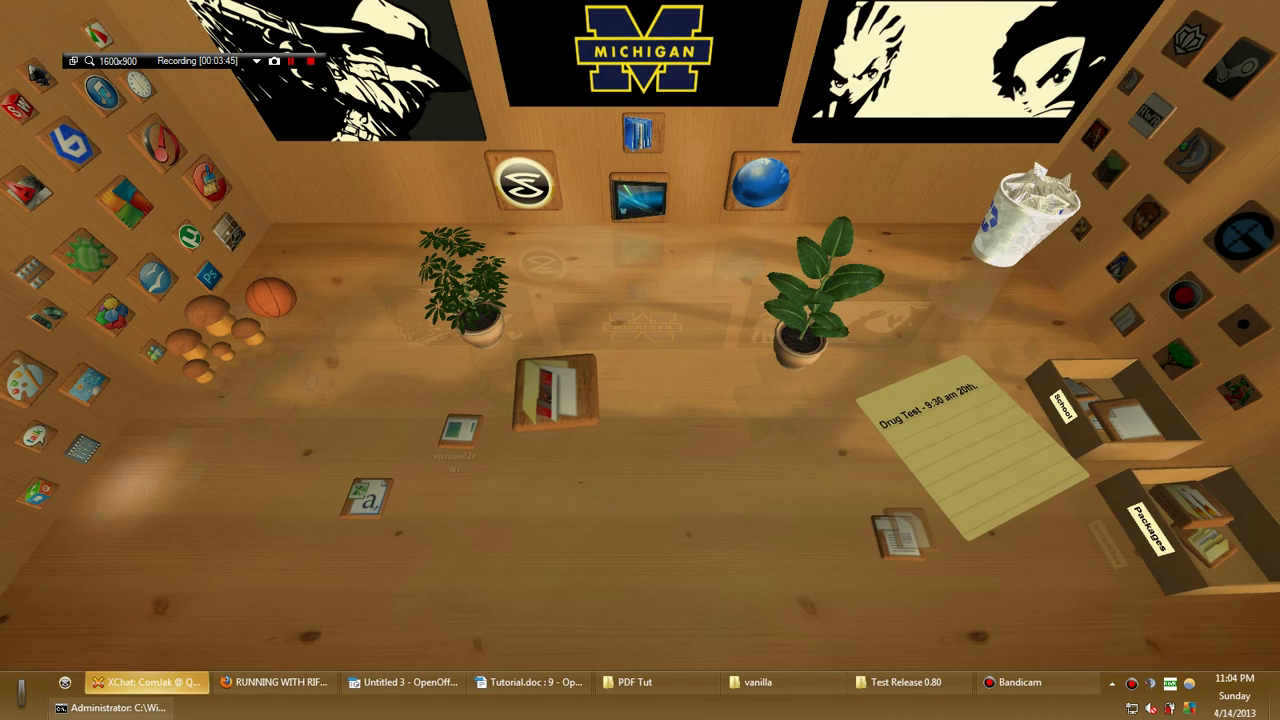
drag(556, 392, 638, 391)
click(460, 430)
click(367, 498)
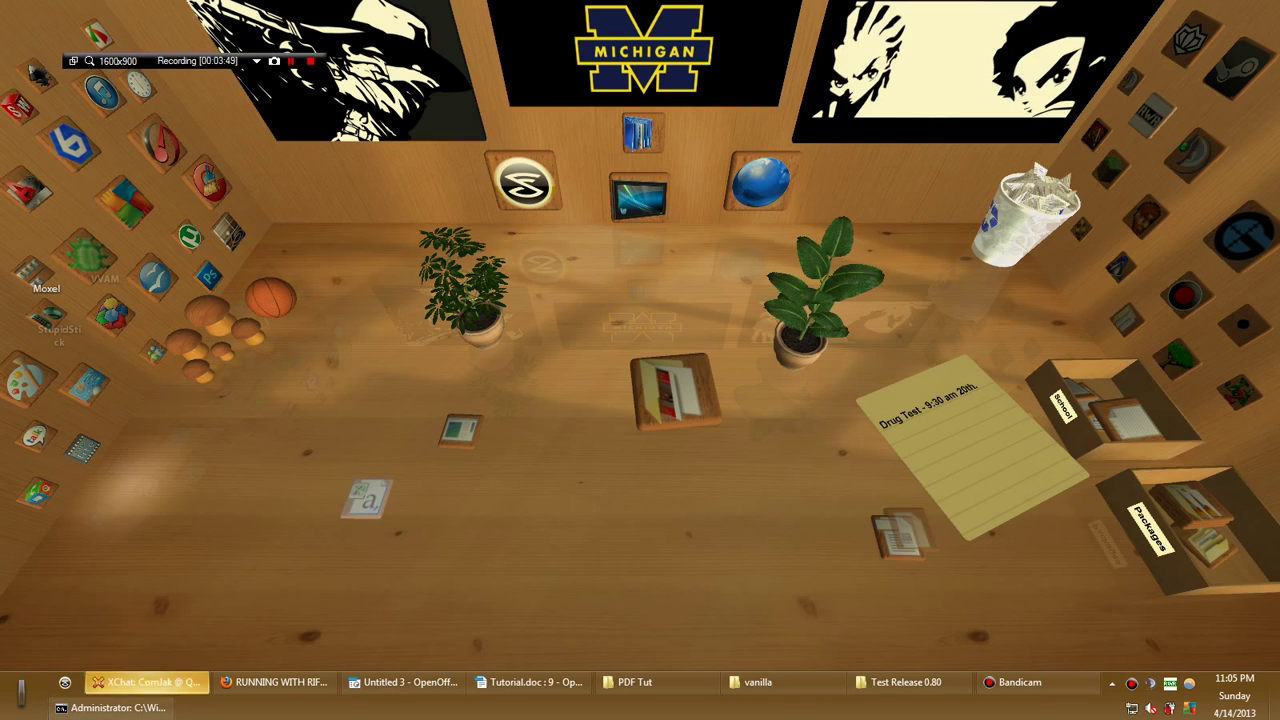
click(33, 271)
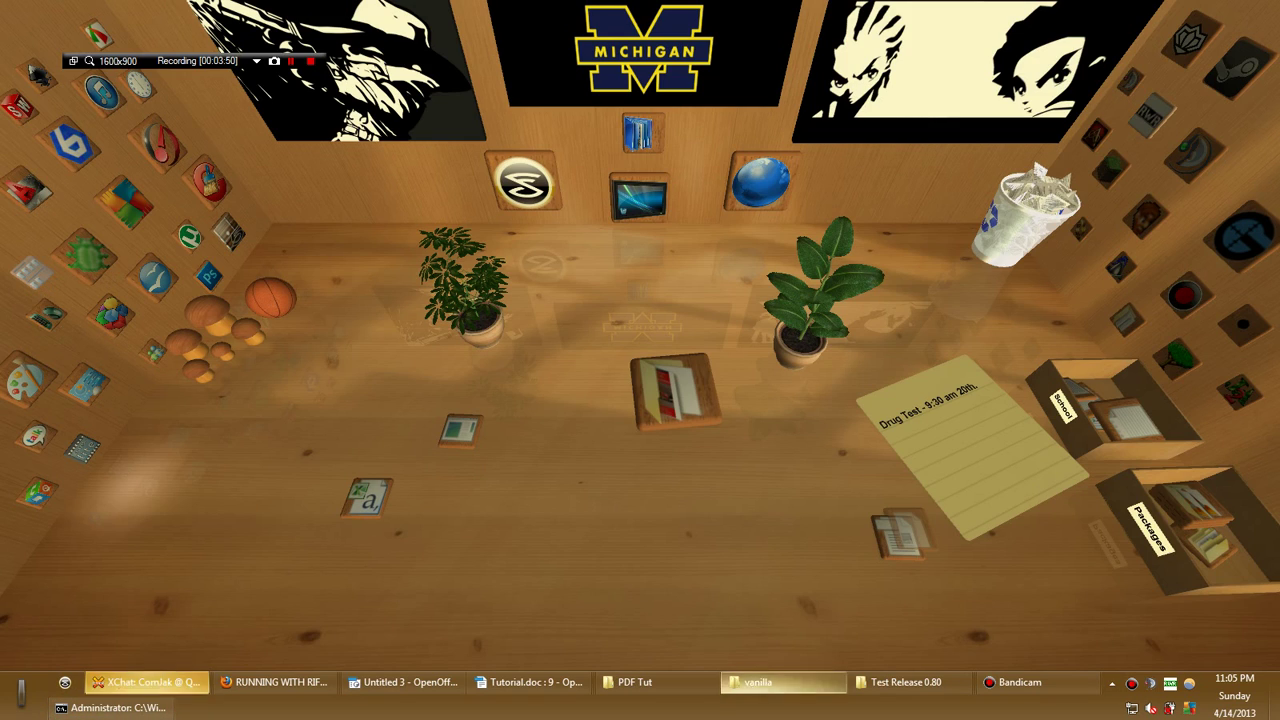
Switch to the file explorer and open the Sproxel Models folder inside RwR Development on the EXT (Z:) drive
click(640, 682)
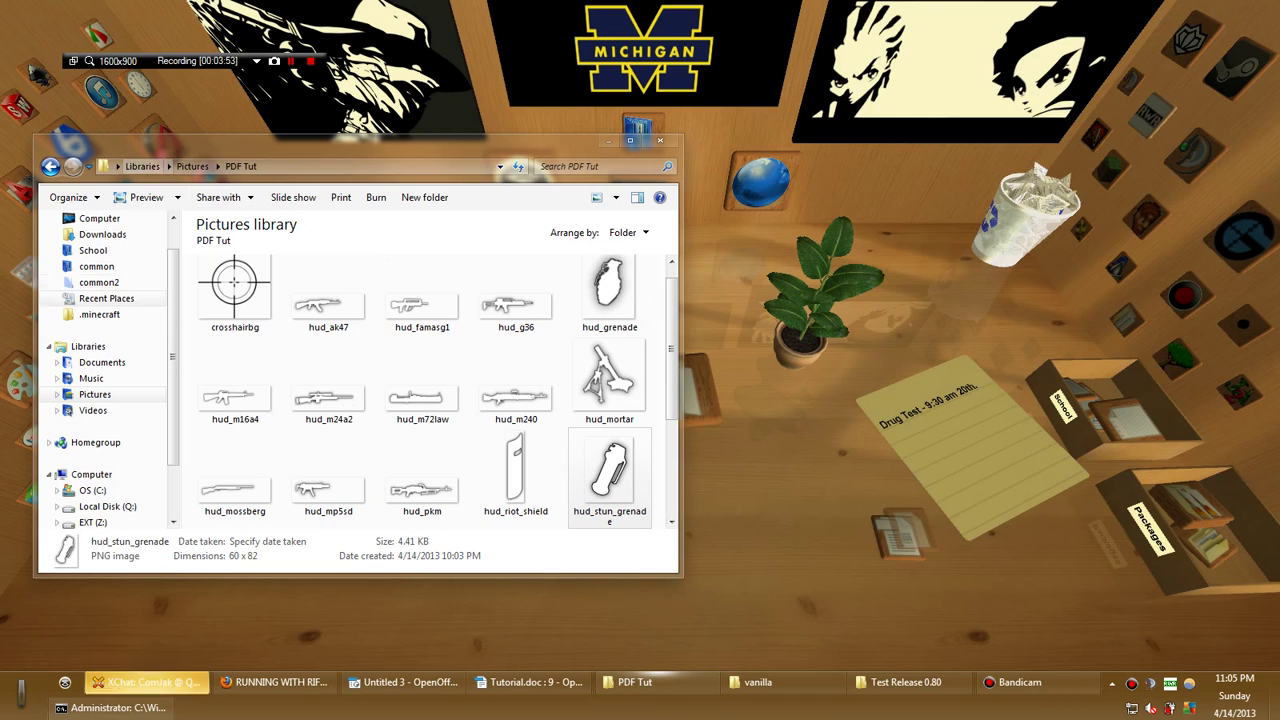
click(99, 218)
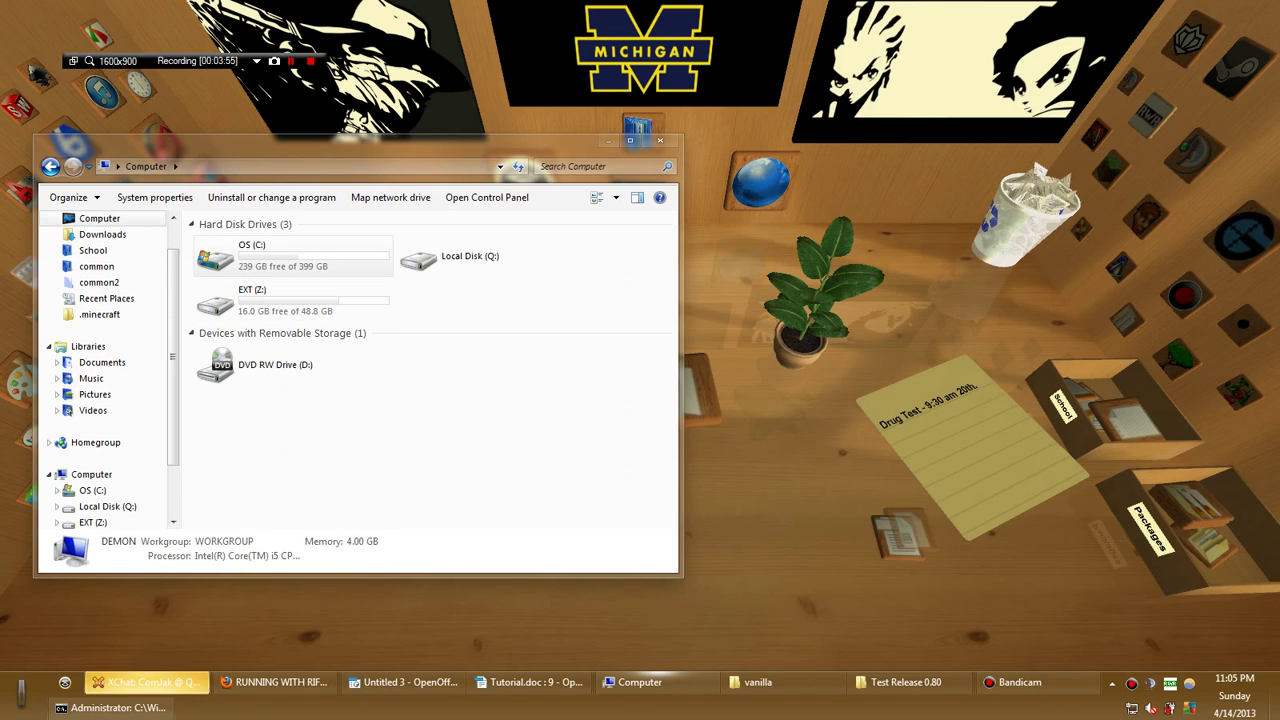
double_click(252, 300)
double_click(232, 258)
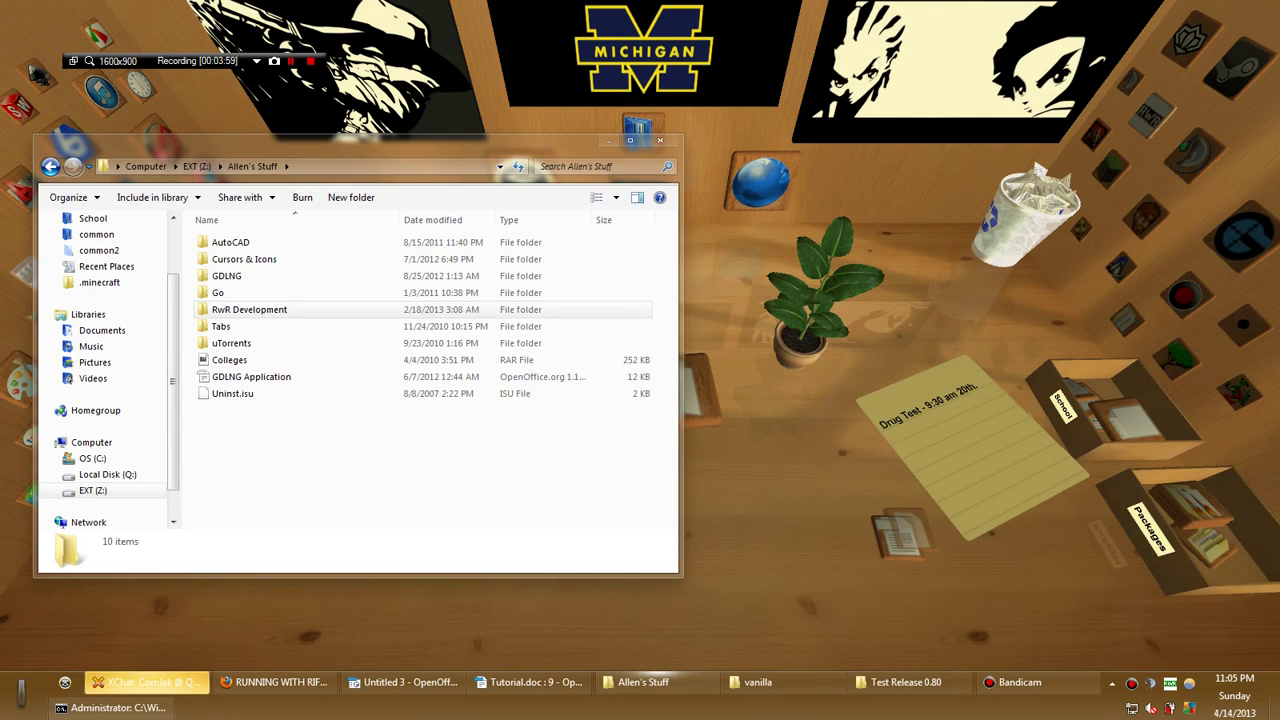
double_click(249, 309)
double_click(240, 259)
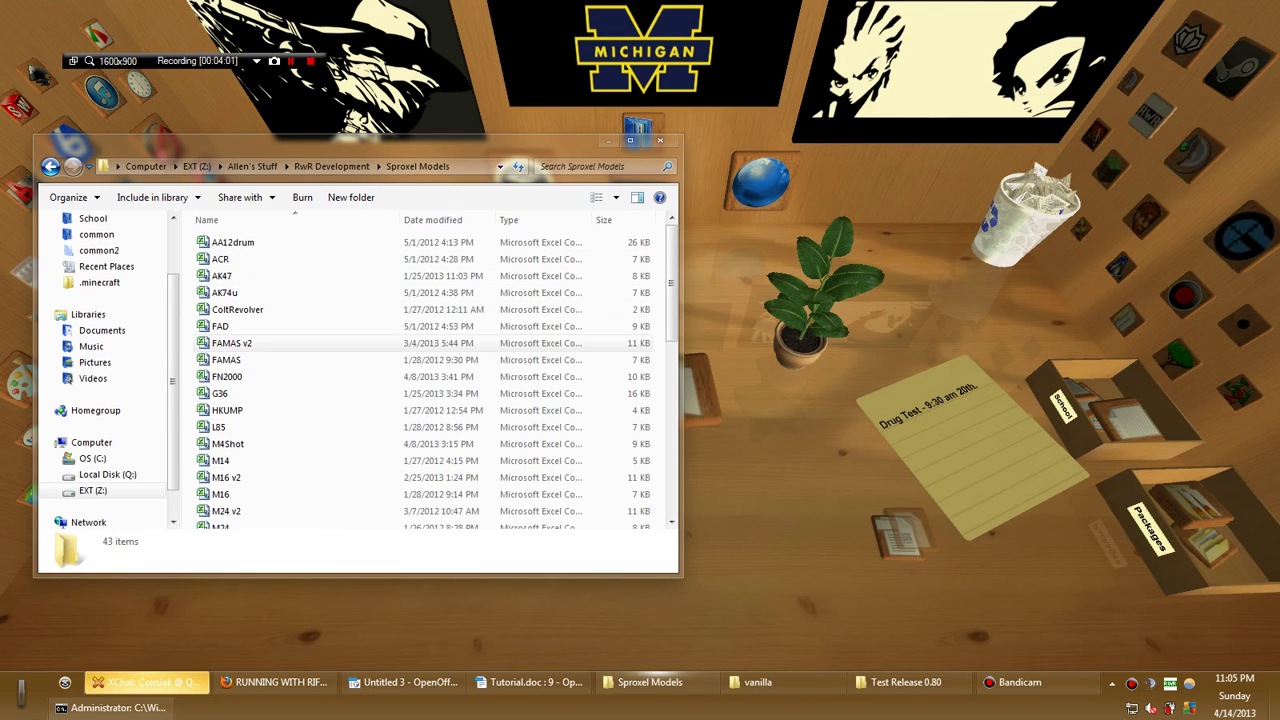
Browse the list of CSV weapon models in the Sproxel Models folder and close the window
scroll(300, 343, down, 6)
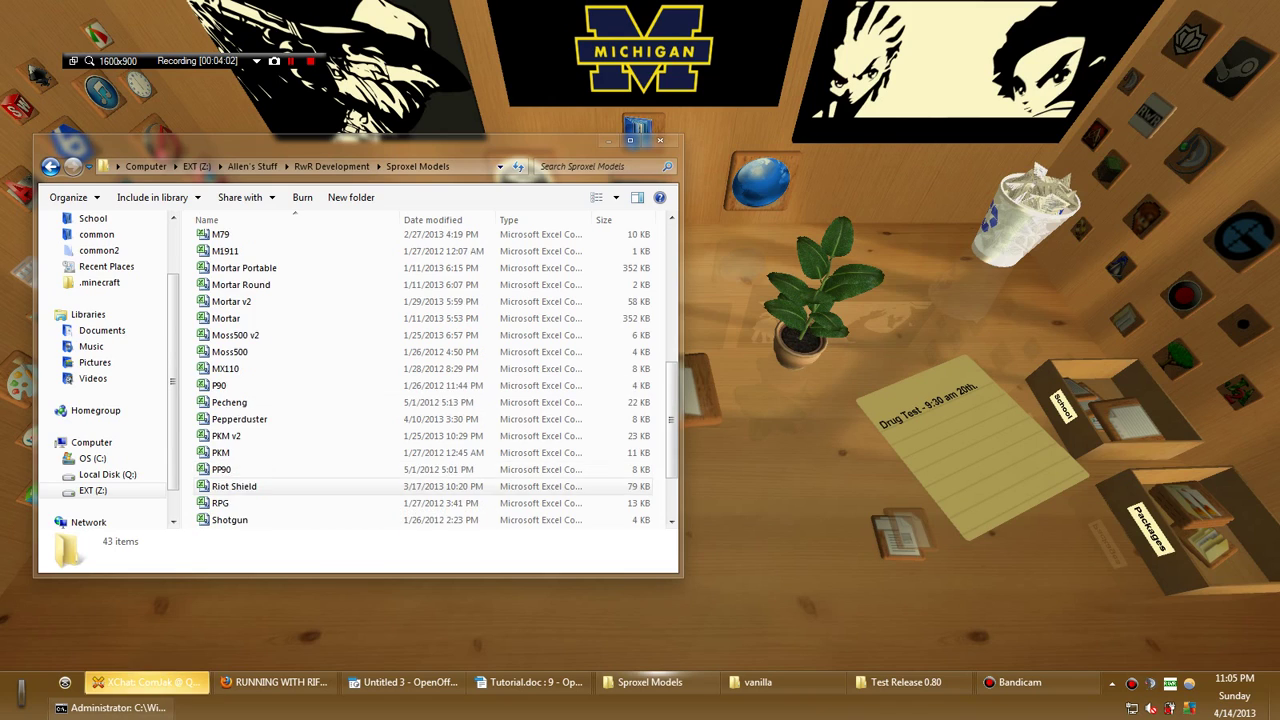
scroll(270, 486, down, 1)
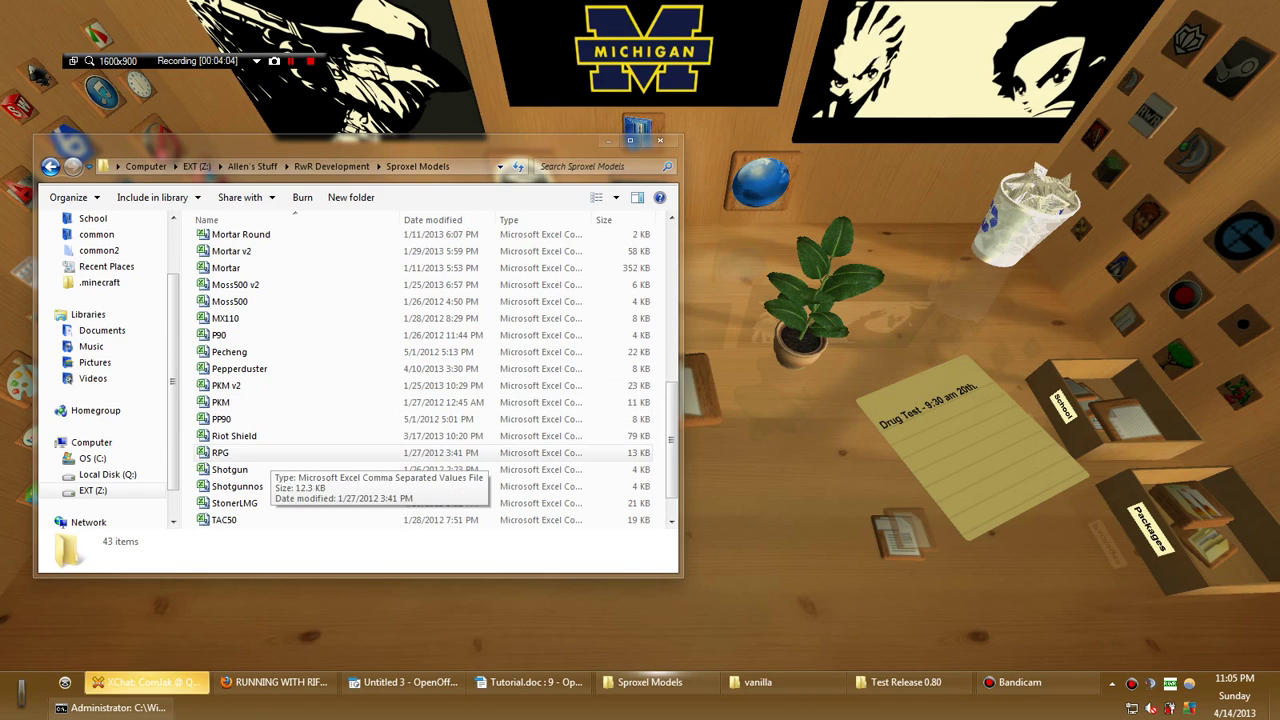
scroll(270, 455, down, 1)
scroll(400, 475, up, 8)
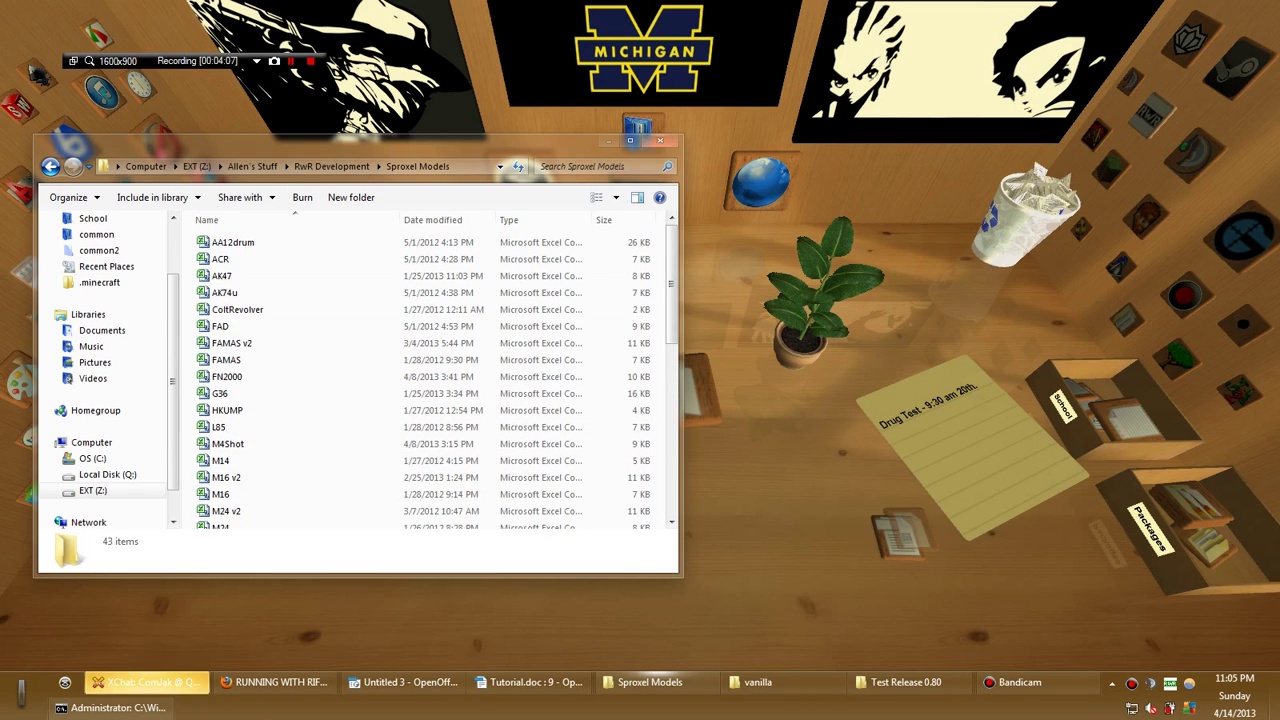
click(660, 141)
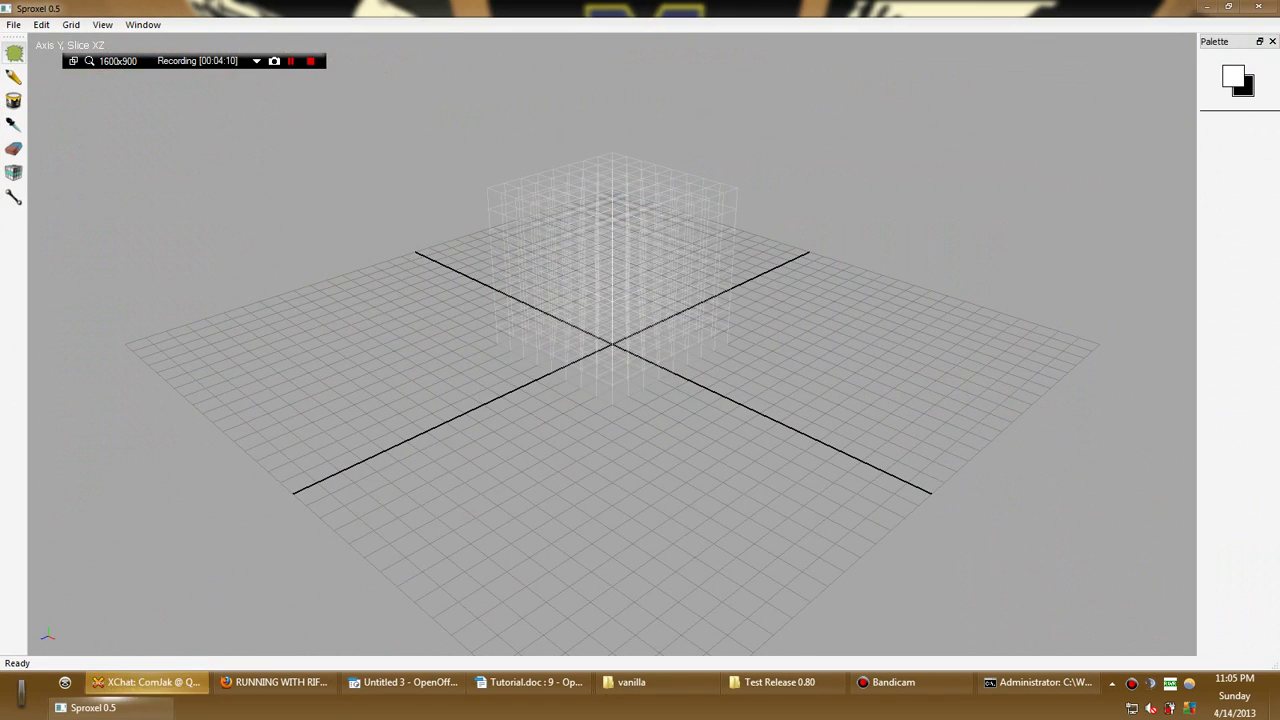
Create a new voxel grid in Sproxel with a first dimension of 32 and a third dimension of 3
click(13, 24)
click(35, 43)
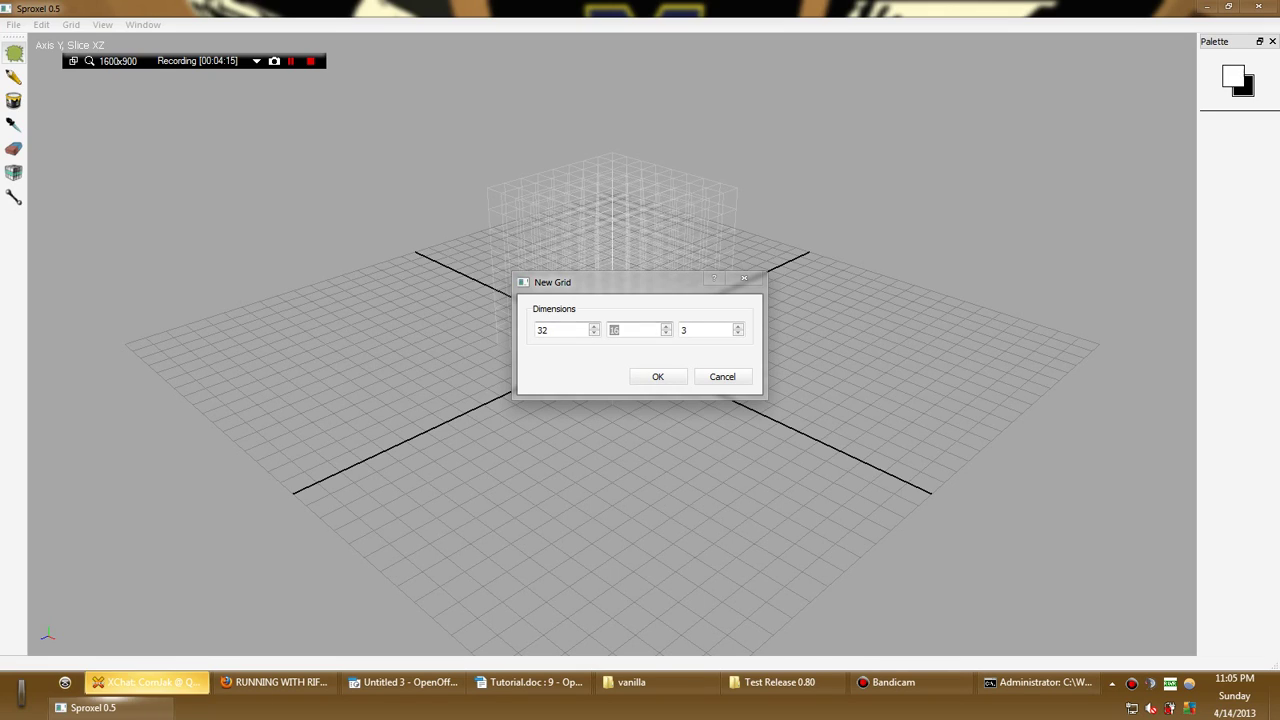
key(Return)
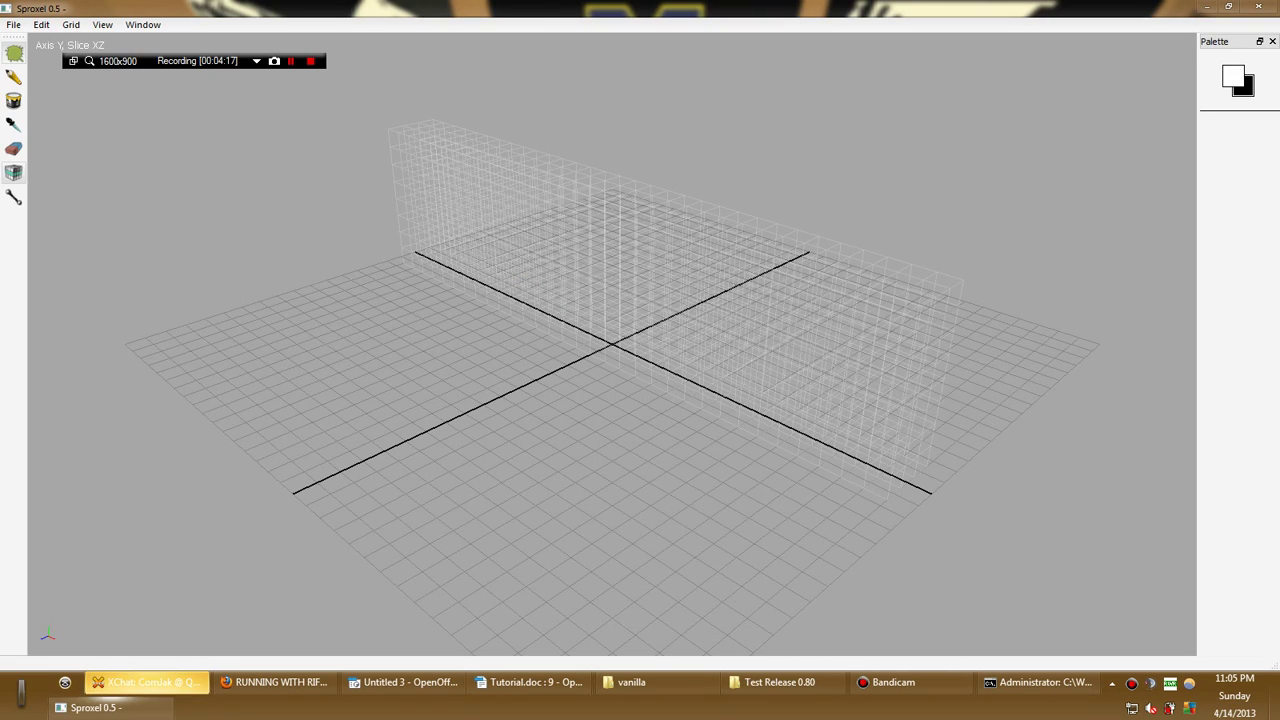
Fill several horizontal slabs of the new grid with white voxels to form a solid block
click(13, 173)
mouse_move(500, 245)
mouse_down()
mouse_move(500, 290)
mouse_move(500, 265)
mouse_up()
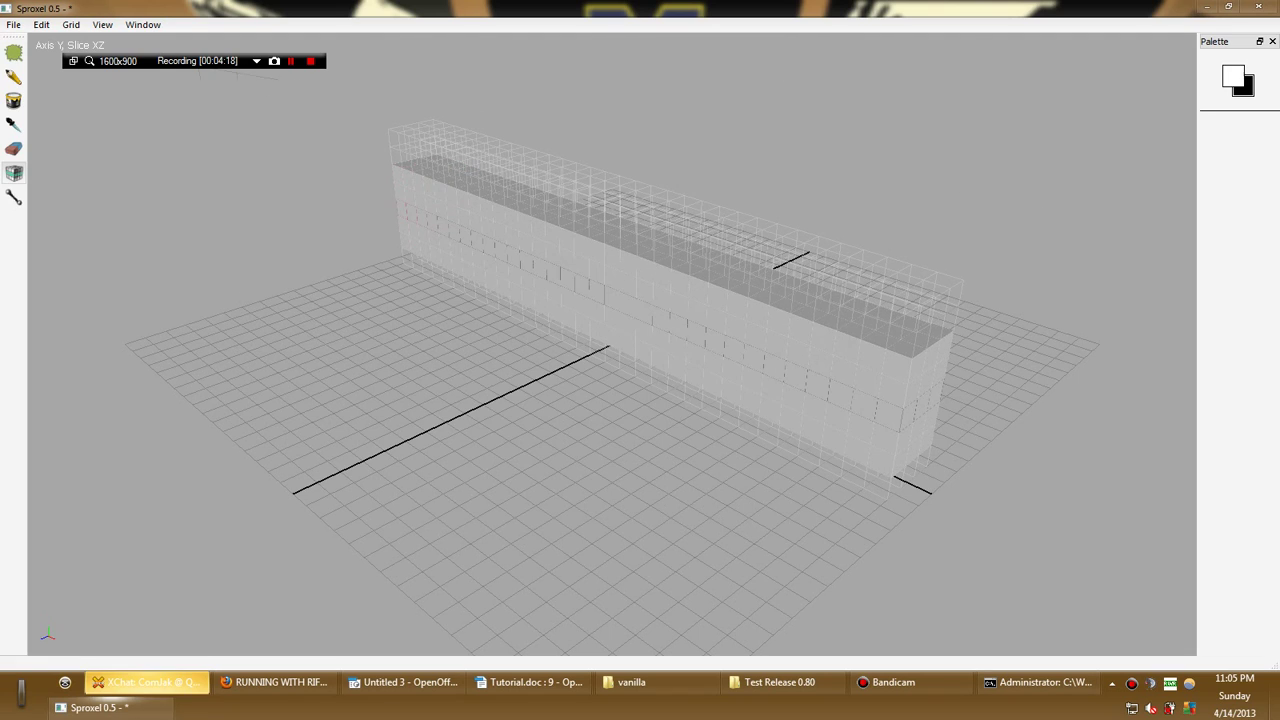
alt+drag(640, 390, 650, 340)
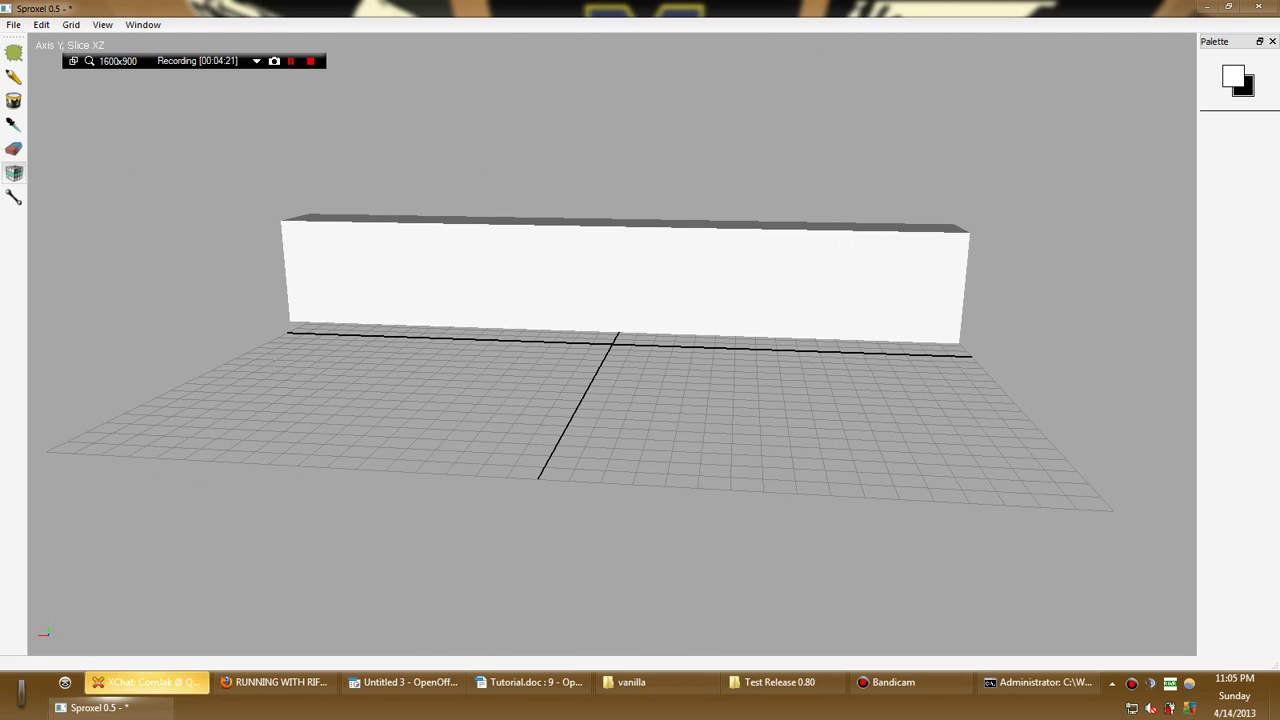
Set the foreground colour to magenta (hue 303, saturation 225, value 255) and fill the block's slabs with it up to a greater height
click(1233, 76)
drag(705, 236, 657, 230)
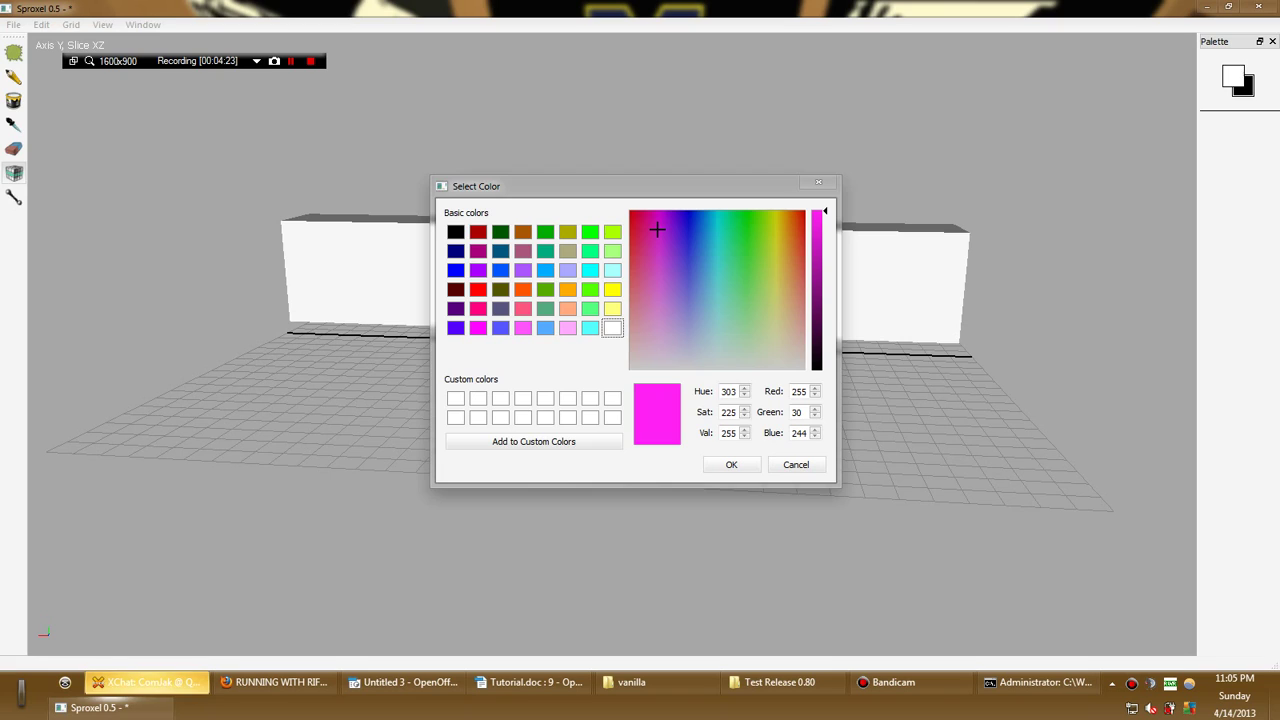
click(731, 465)
drag(630, 284, 630, 195)
click(598, 321)
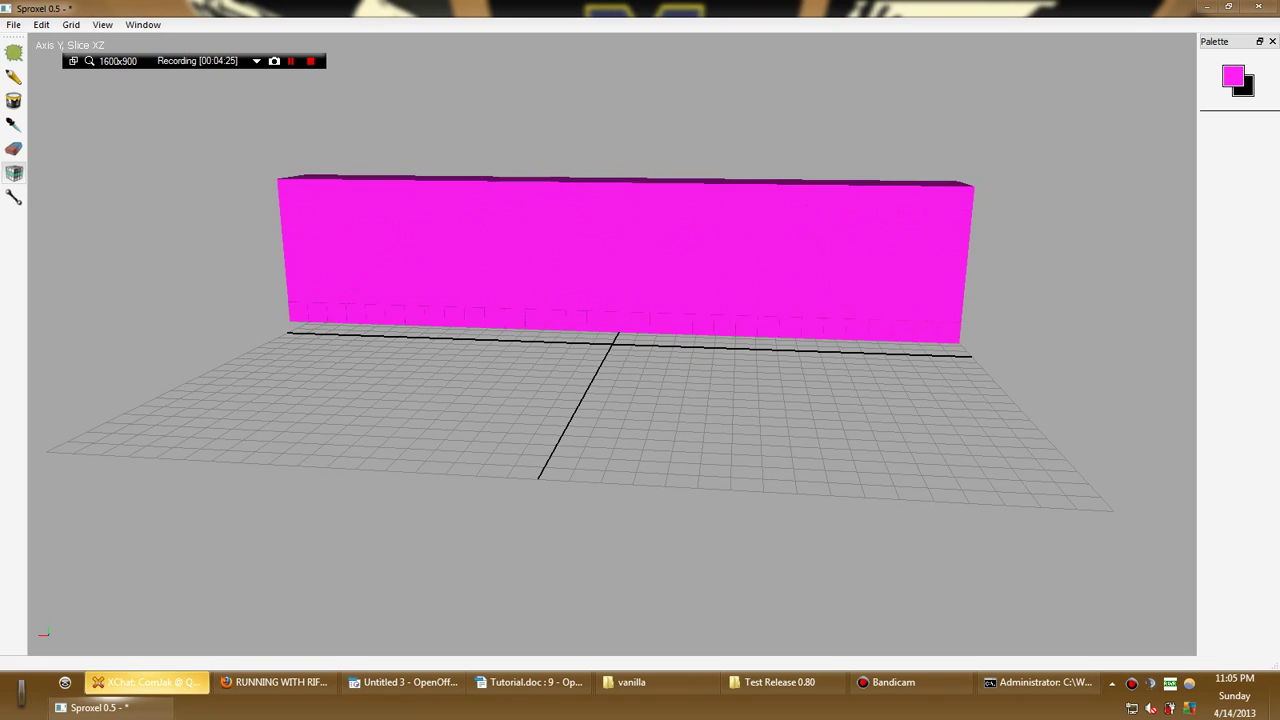
Save the magenta voxel model to the Desktop as a CSV file named Pinkstick
mouse_move(598, 325)
alt+mouse_down()
mouse_move(490, 385)
mouse_move(360, 395)
alt+mouse_up()
click(14, 24)
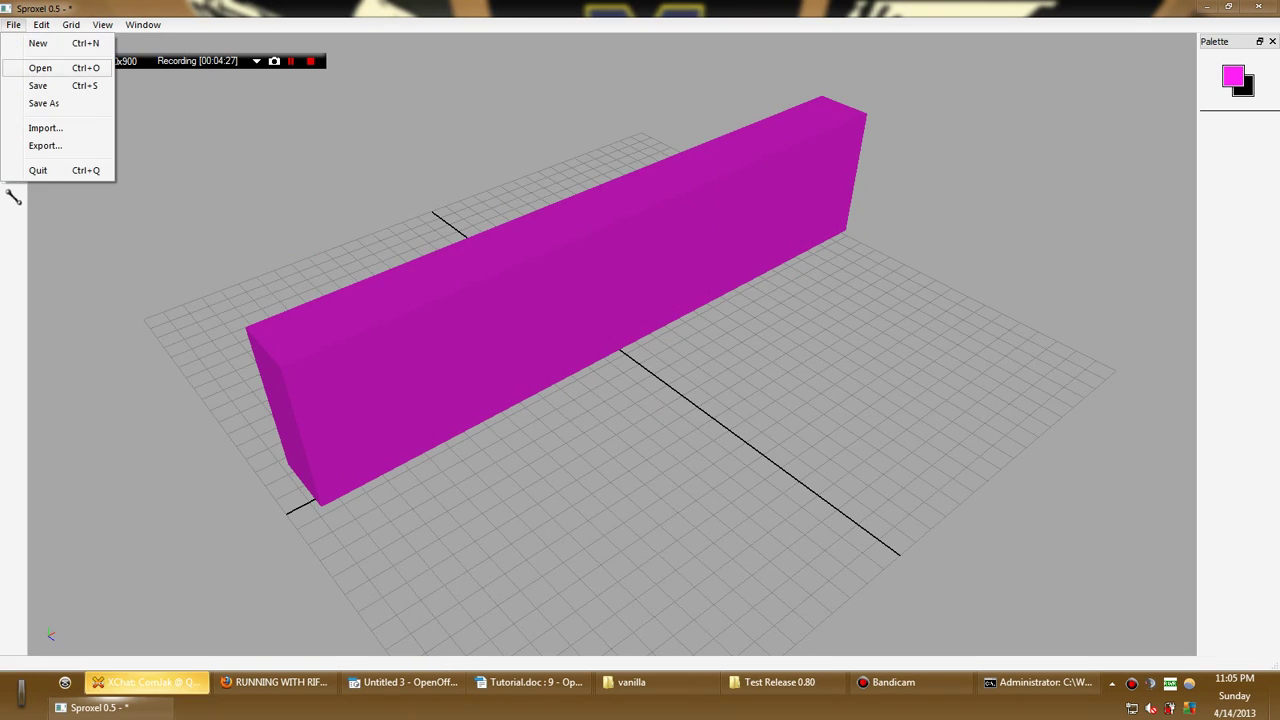
click(40, 103)
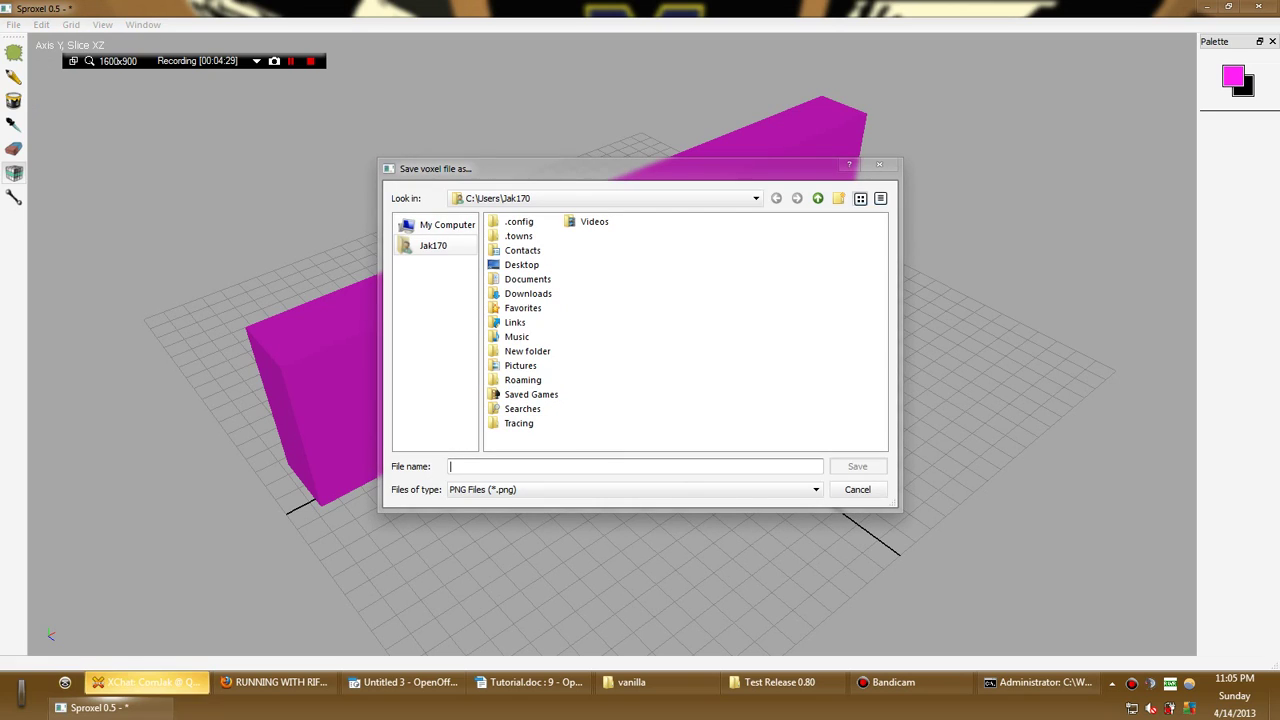
double_click(521, 264)
click(635, 466)
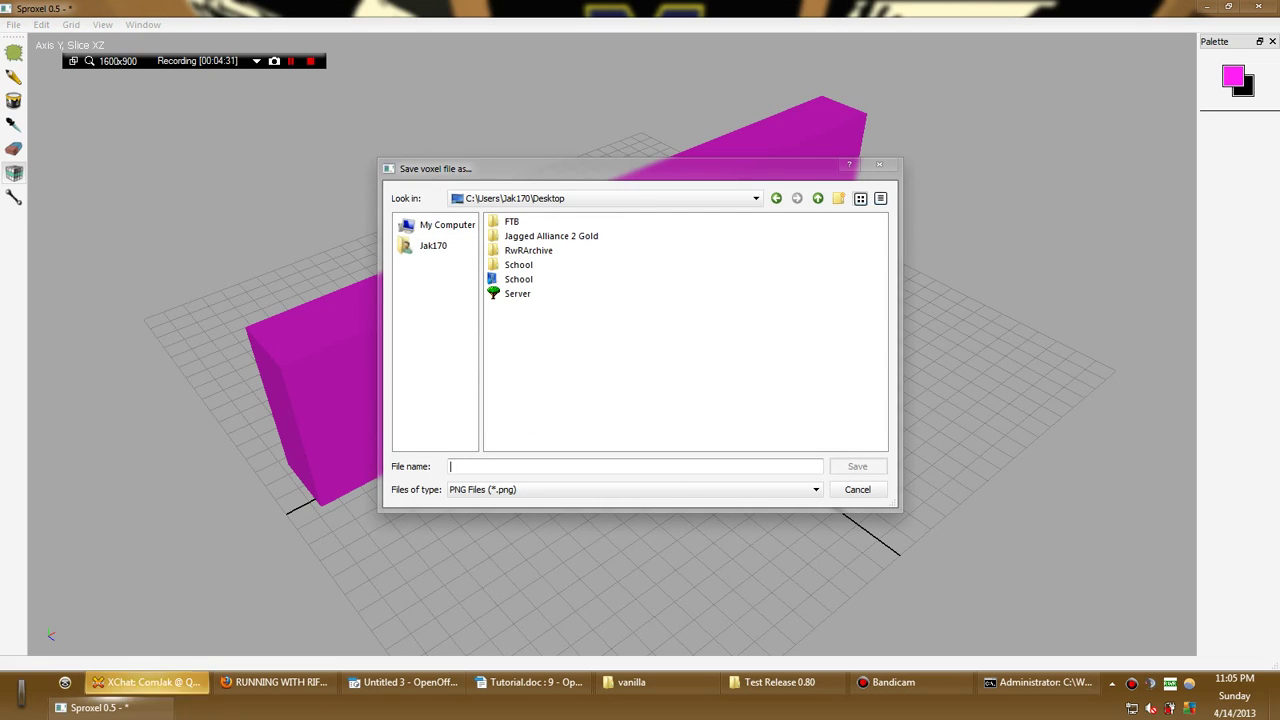
click(635, 489)
click(600, 514)
click(635, 466)
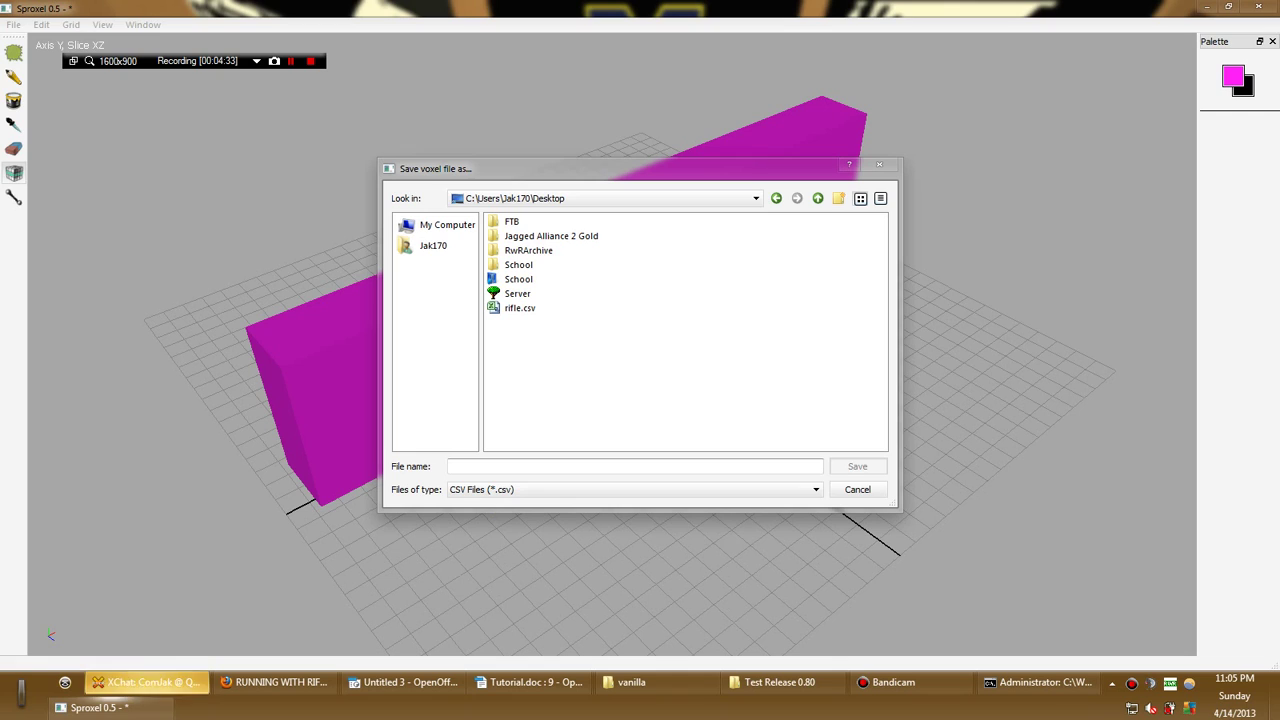
text(Pinkstick)
key(Return)
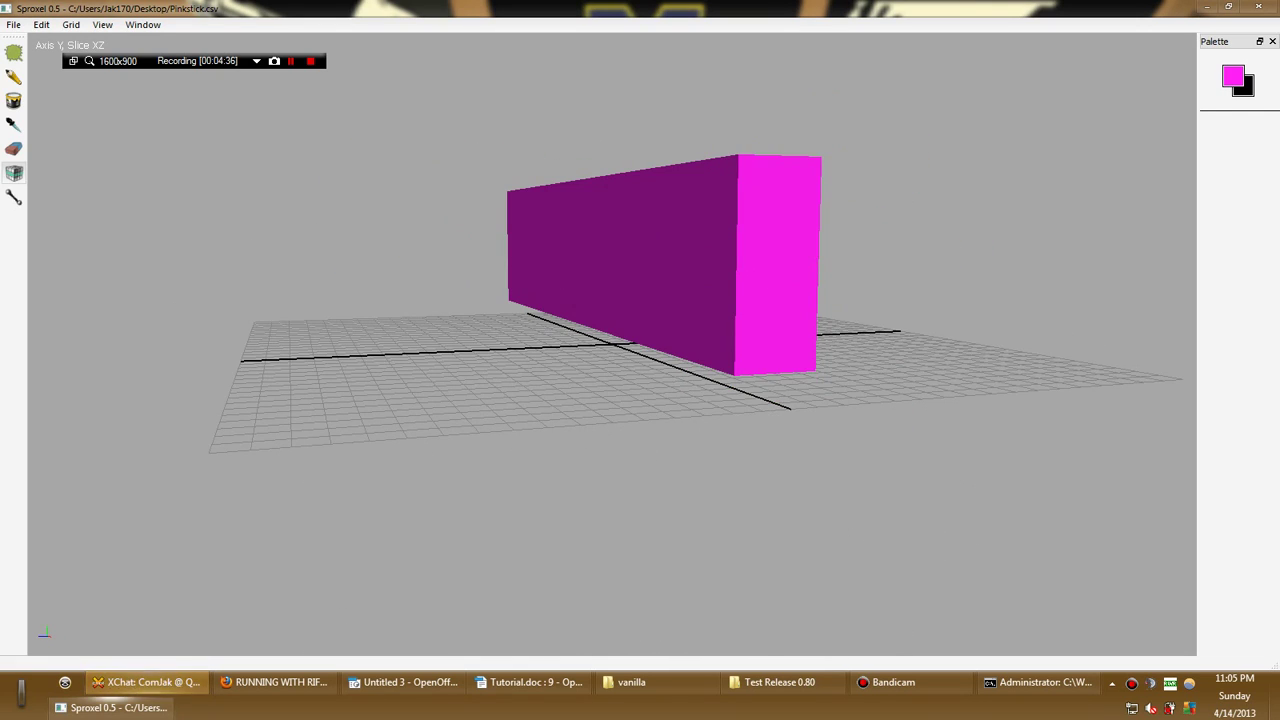
Close the voxel editor and move the rifle CSV file from the desktop to the Recycle Bin
click(1258, 6)
drag(113, 497, 256, 511)
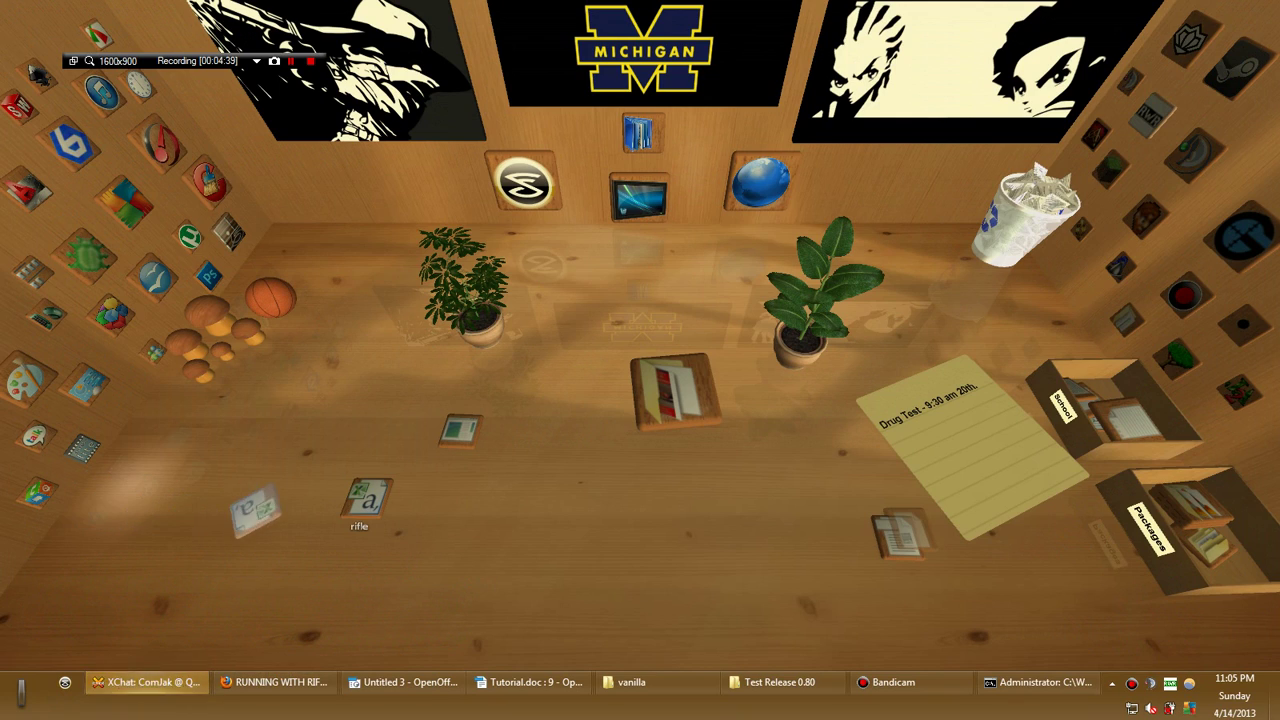
drag(367, 498, 1060, 232)
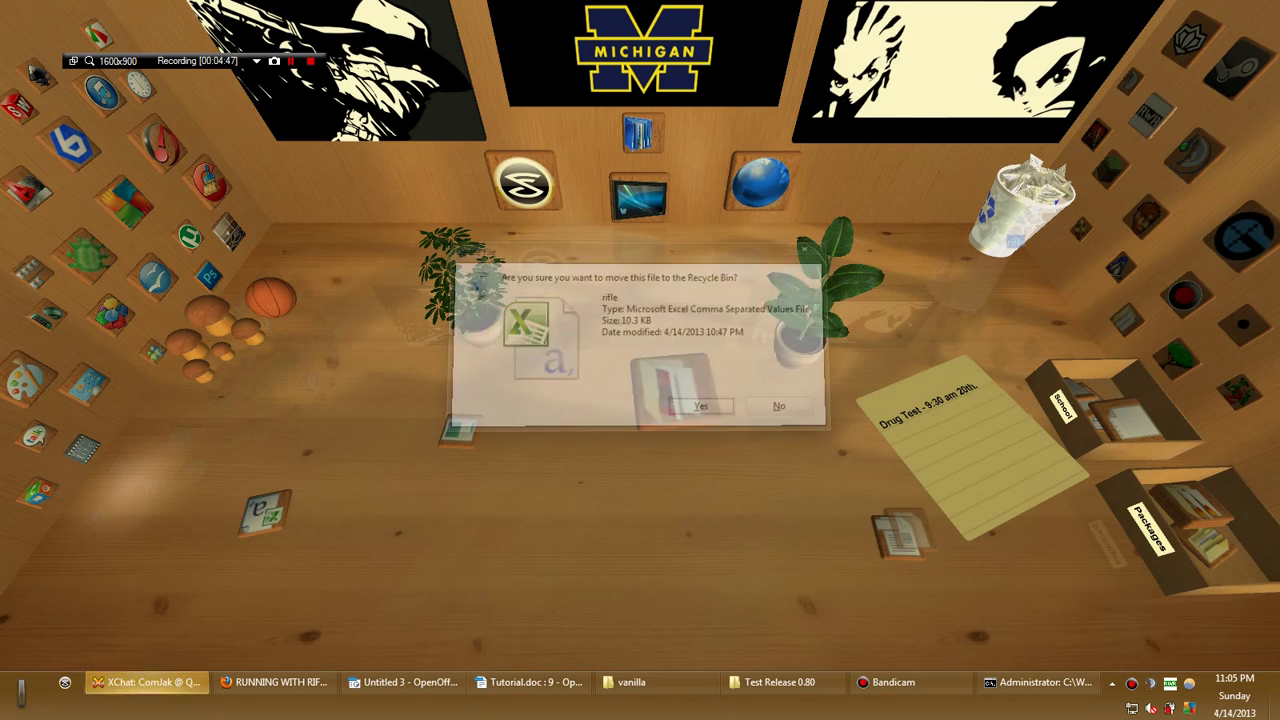
key(Return)
Group the Pinkstick file and the other small program file close together near the desktop's edge
drag(460, 431, 126, 471)
drag(265, 512, 230, 456)
right_click(230, 465)
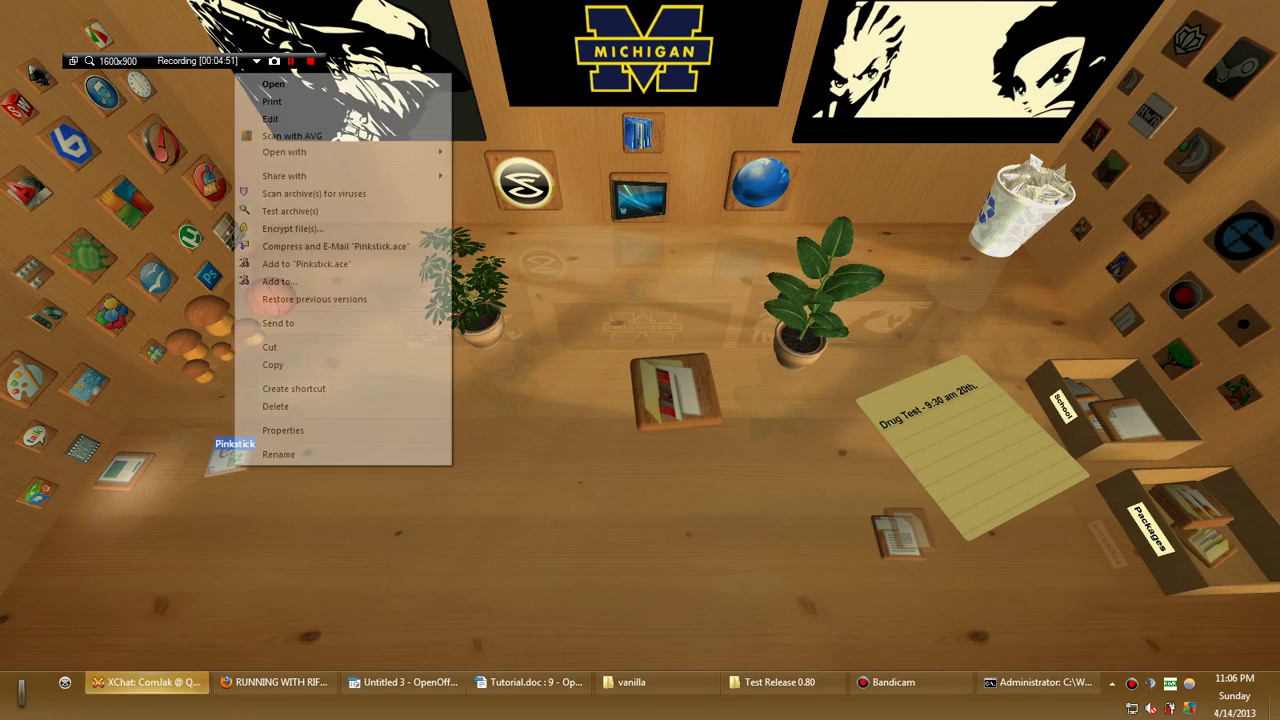
click(130, 470)
drag(125, 470, 152, 494)
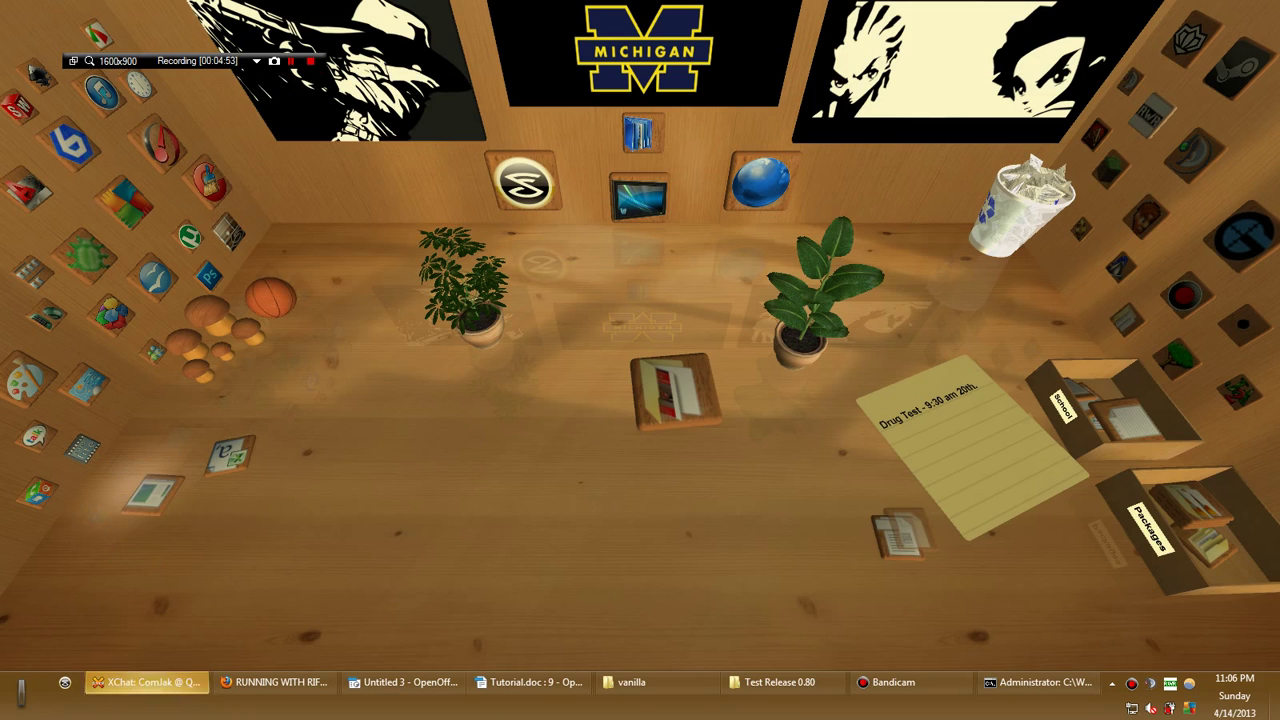
Switch to a new Command Prompt with cmd and change its directory to desktop
key(super+r)
key(Return)
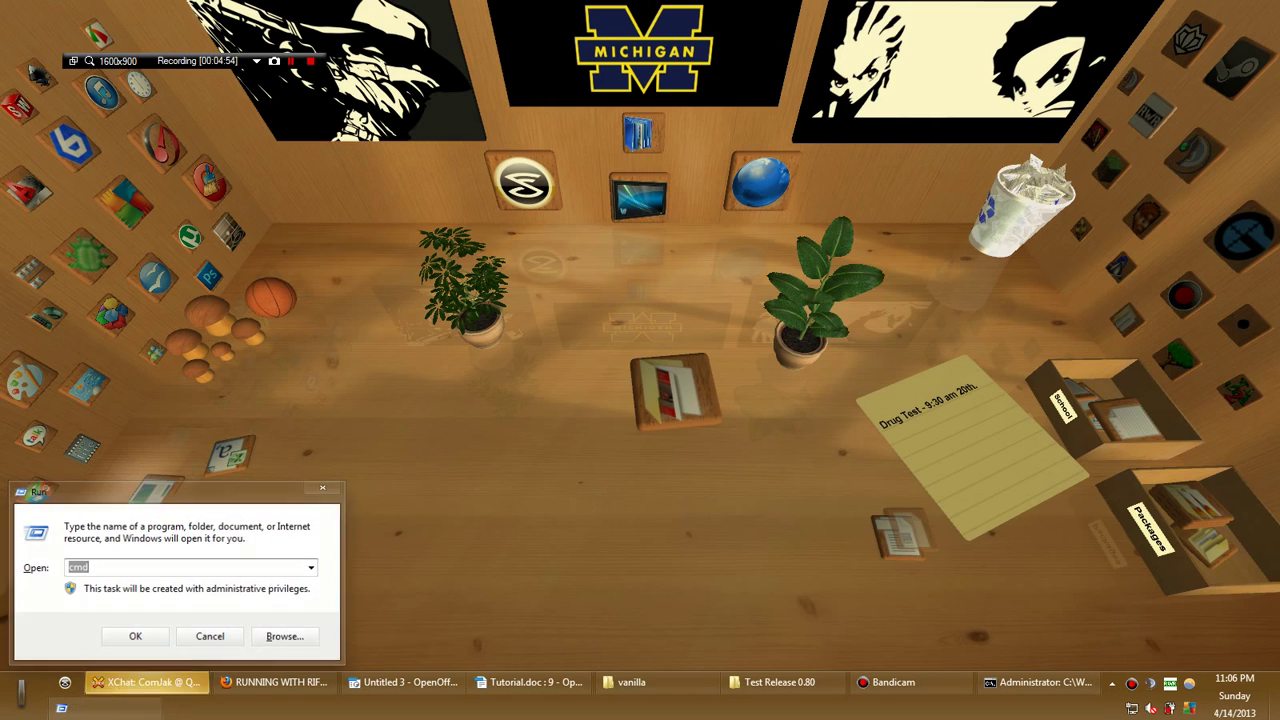
text(c)
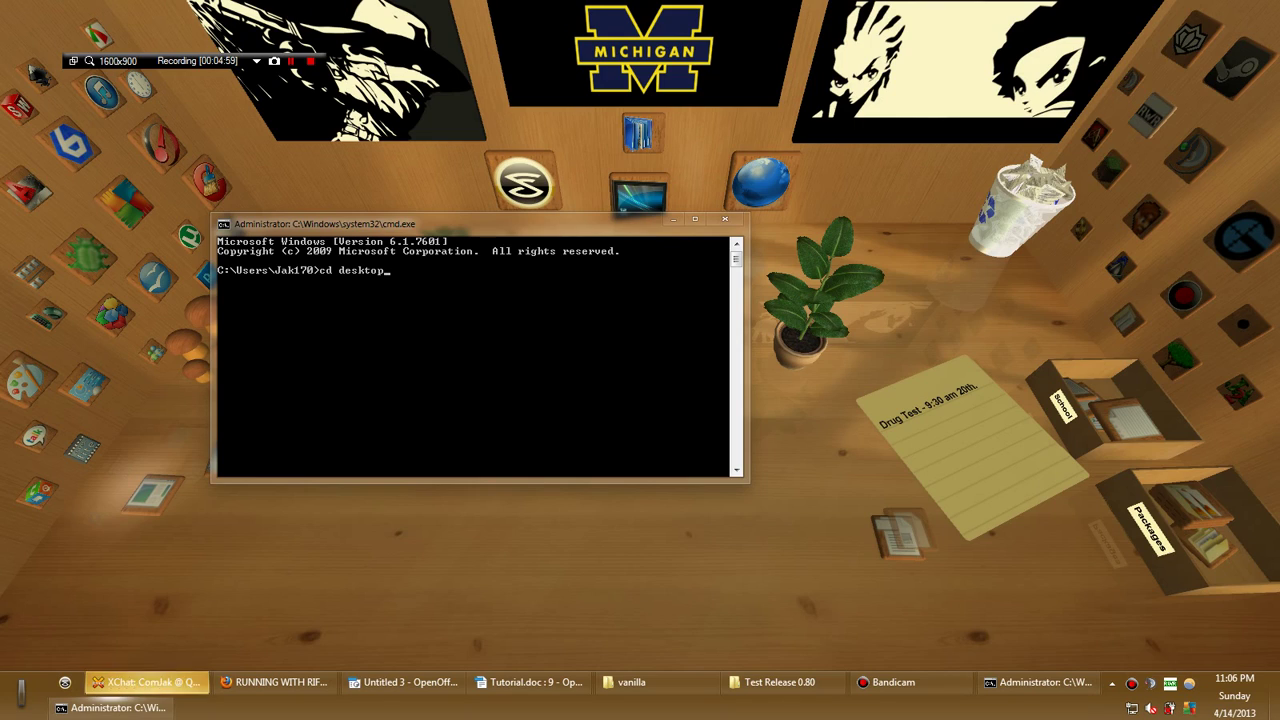
text(d desktop)
key(Return)
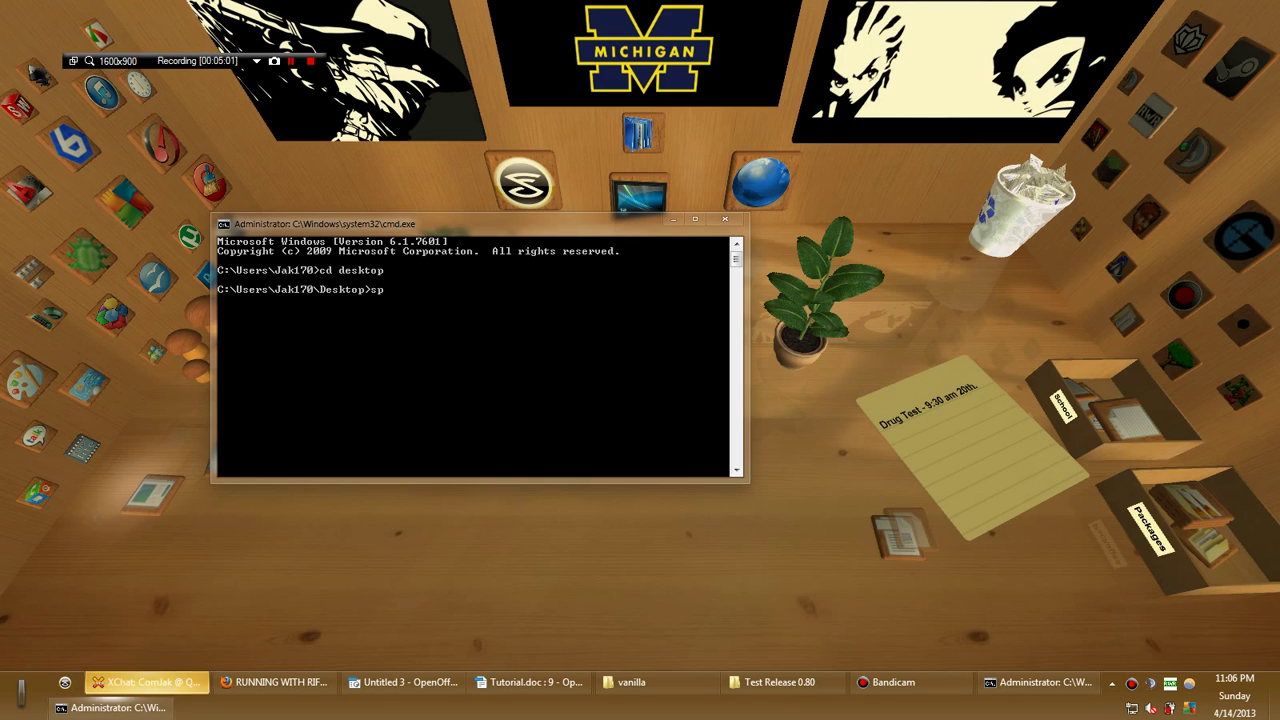
Show the sproxel2rwr usage, then convert Pinkstick.csv to assault_rifle1.xml with offsets -22, -3 and 0
text(sproxel2rwr)
key(Return)
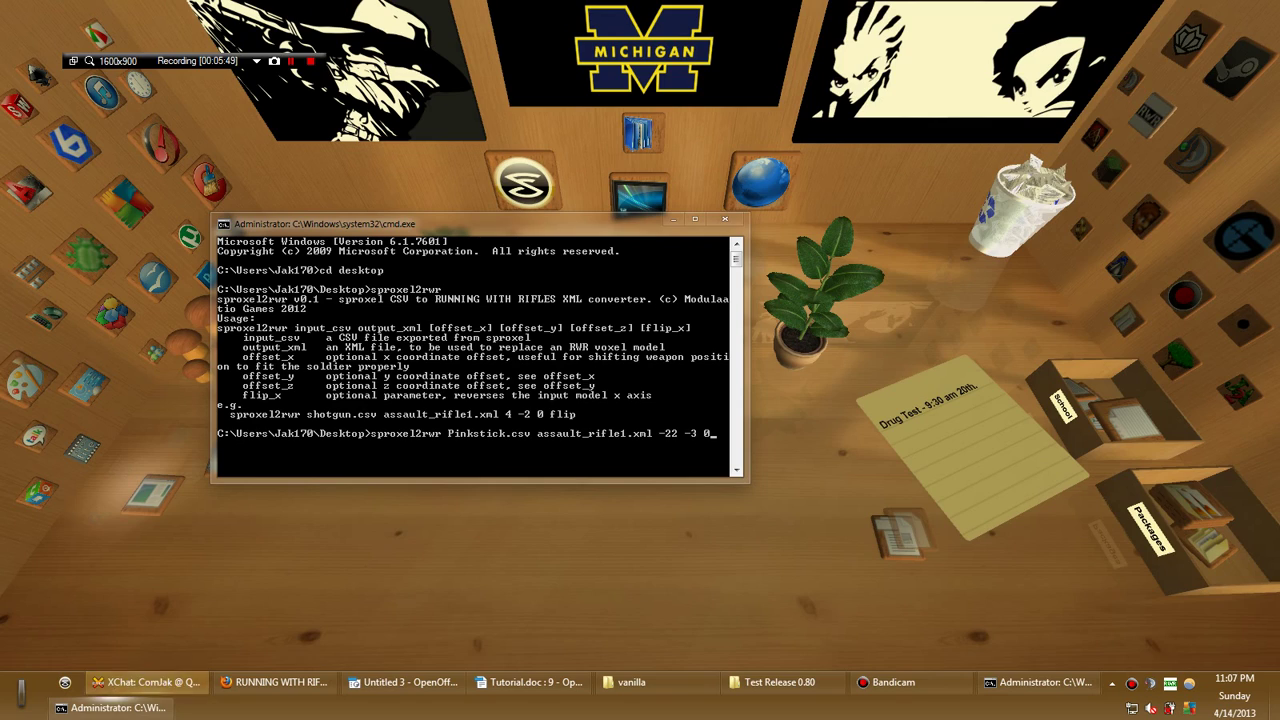
key(Return)
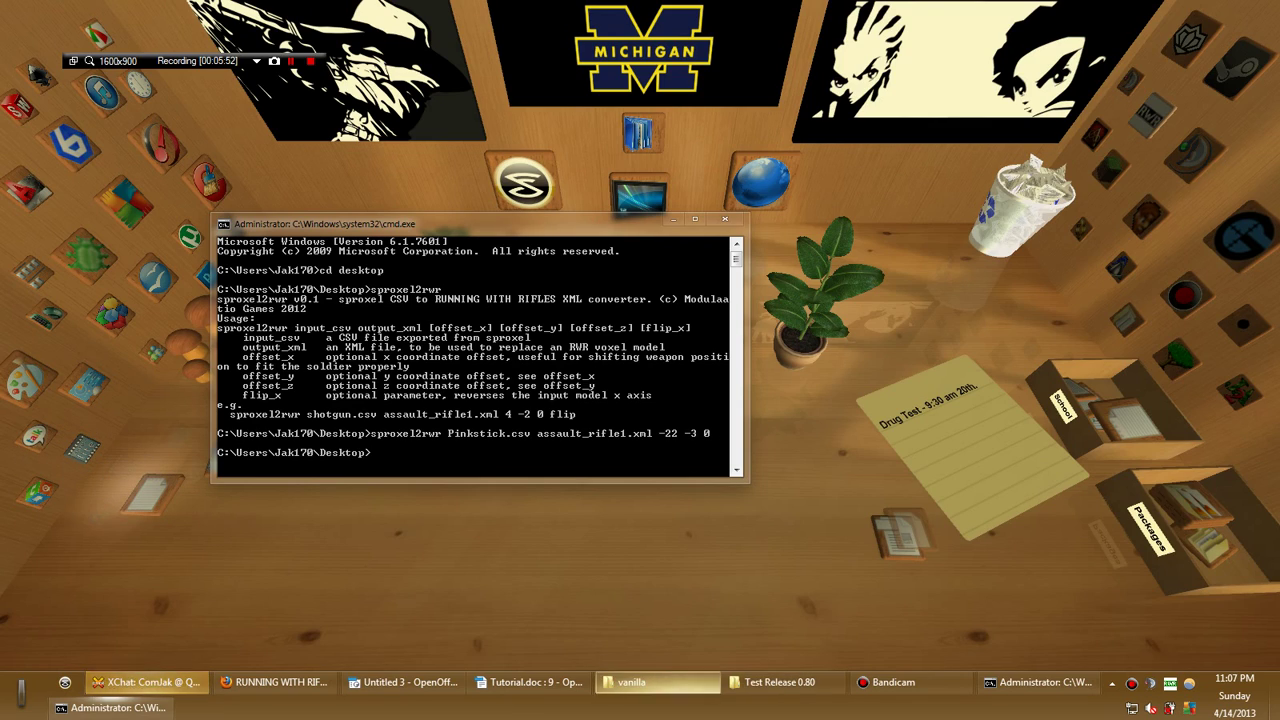
Open the vanilla package's models folder in Test Release 0.80 and move the converted assault_rifle1 file to a free desktop spot
click(631, 682)
click(779, 682)
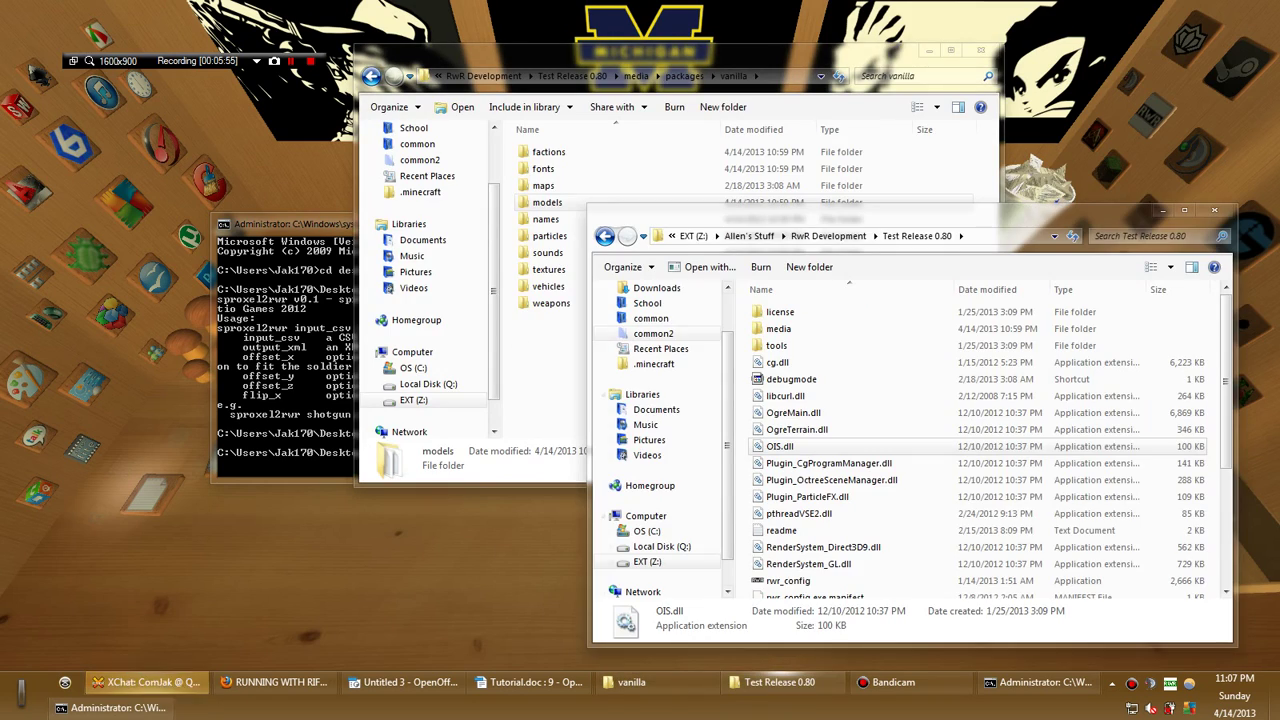
double_click(547, 202)
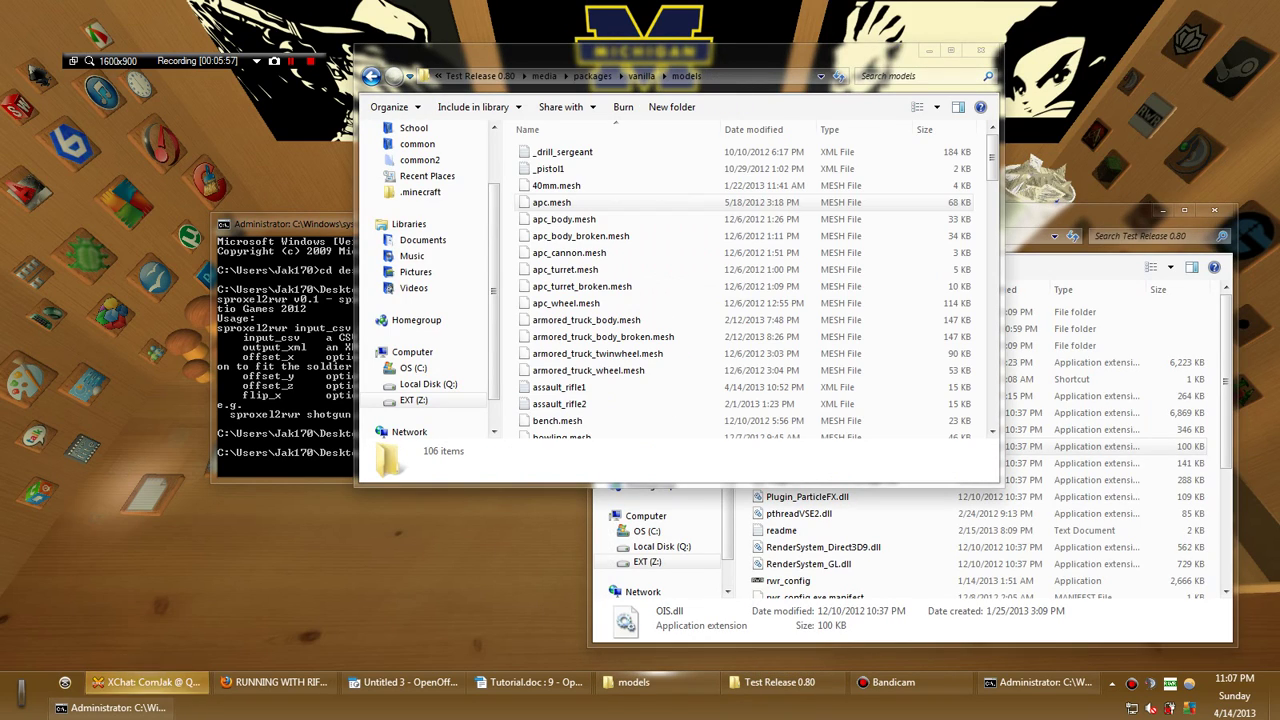
click(484, 76)
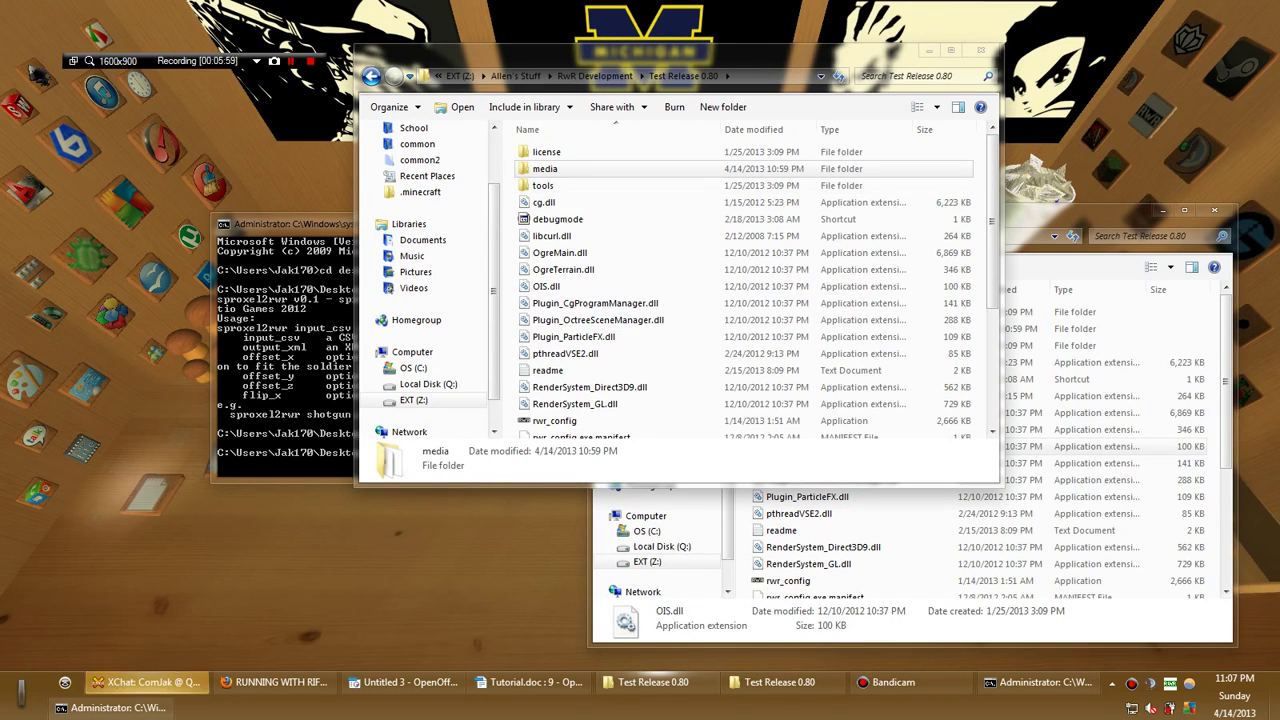
double_click(545, 168)
double_click(551, 168)
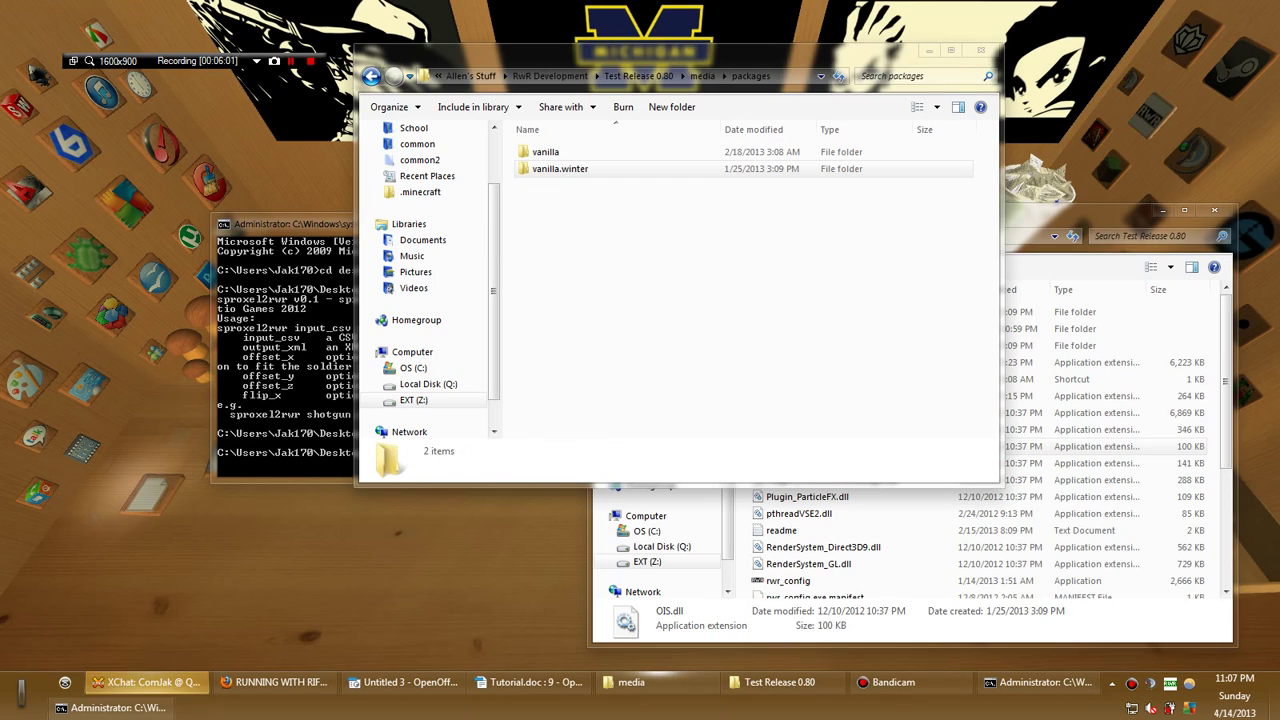
double_click(545, 152)
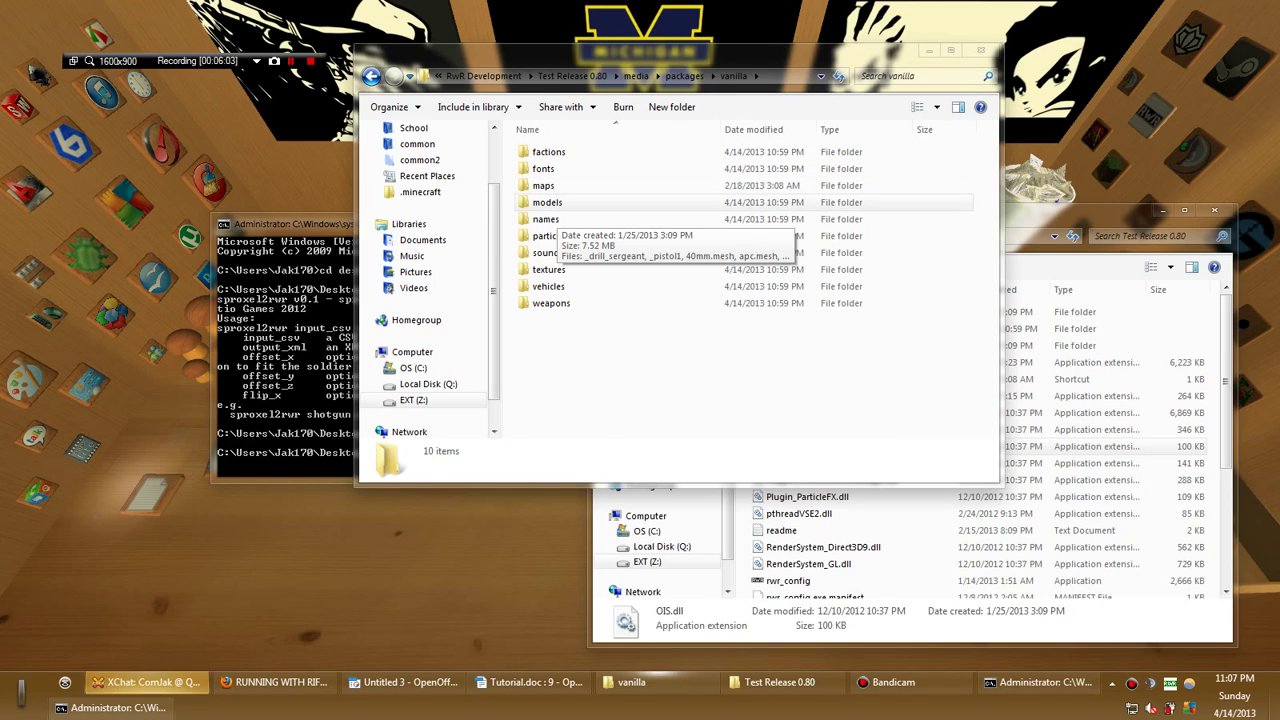
double_click(548, 205)
scroll(565, 178, down, 1)
scroll(570, 178, up, 1)
scroll(590, 250, down, 5)
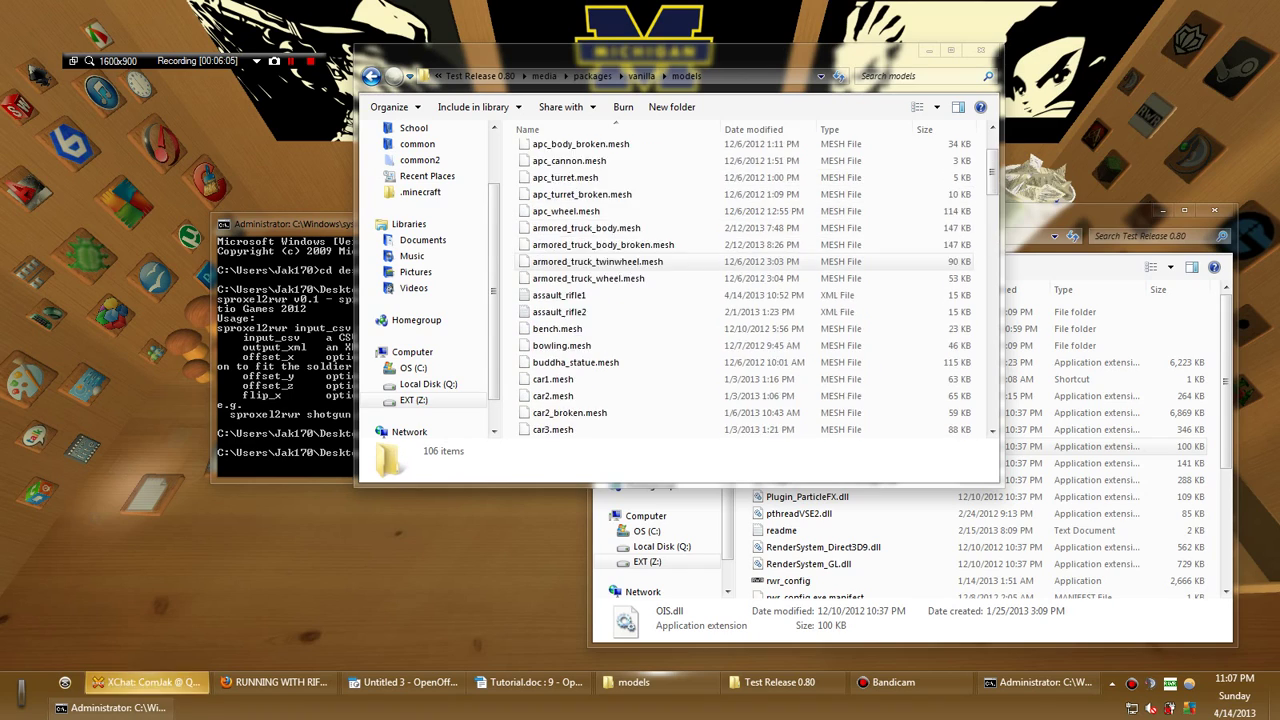
scroll(600, 305, up, 5)
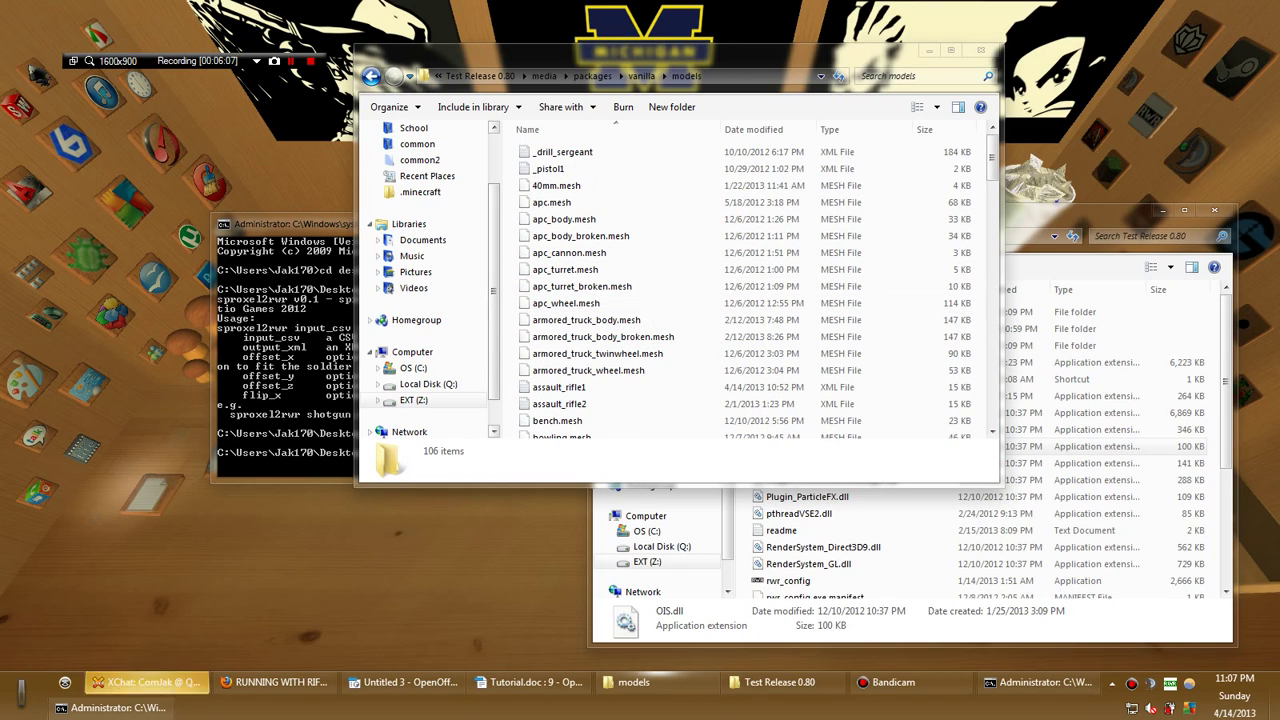
drag(154, 494, 343, 566)
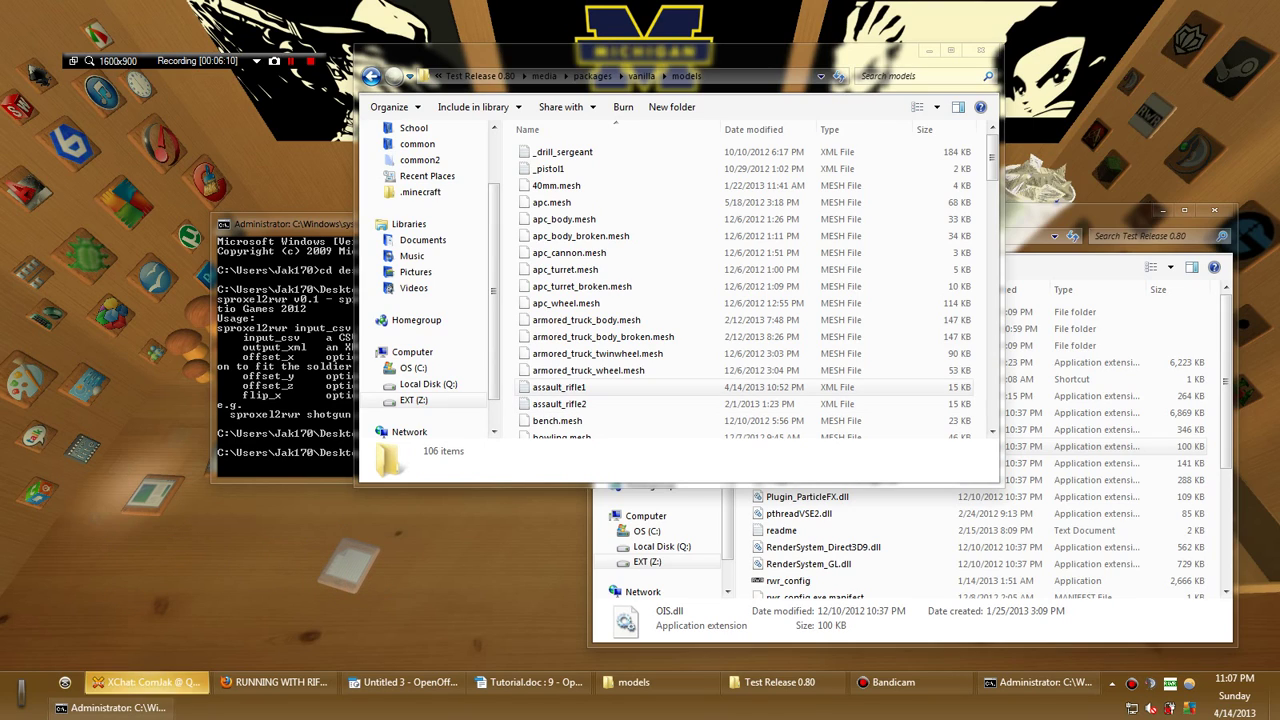
Delete the Pinkgunodoom1 XML file from the models folder
click(600, 404)
scroll(640, 350, down, 12)
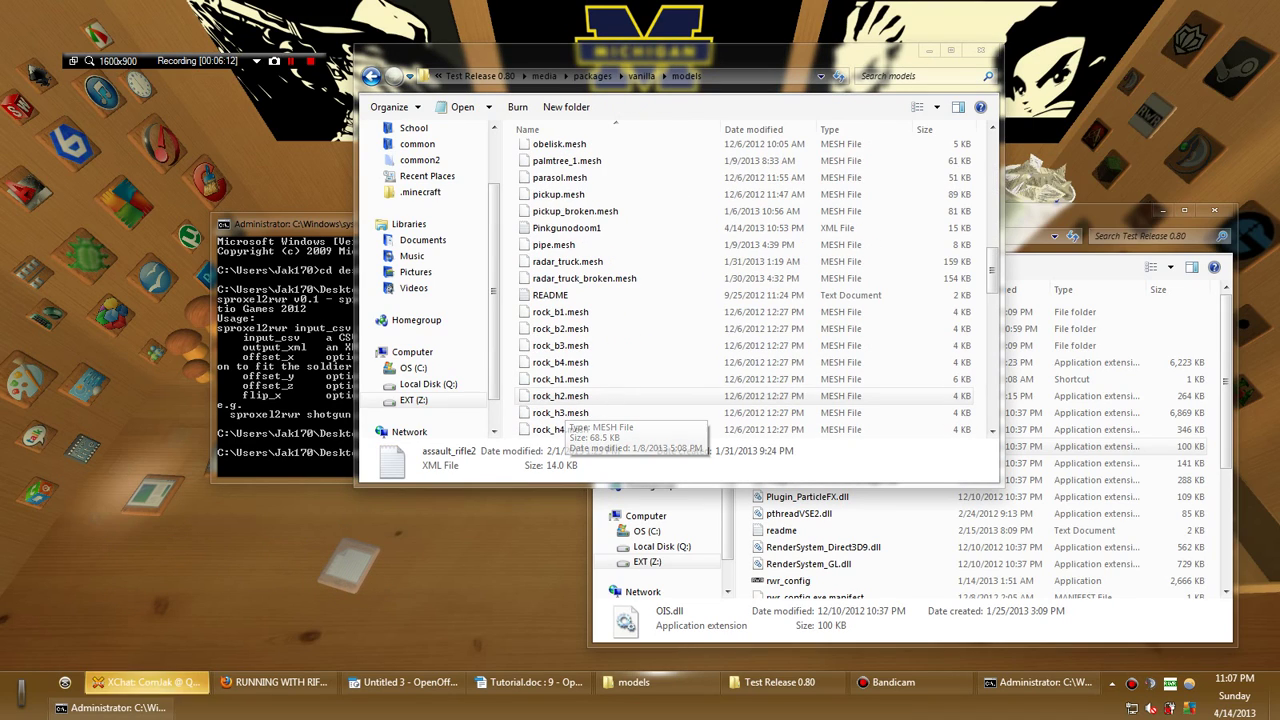
scroll(600, 396, up, 2)
click(566, 315)
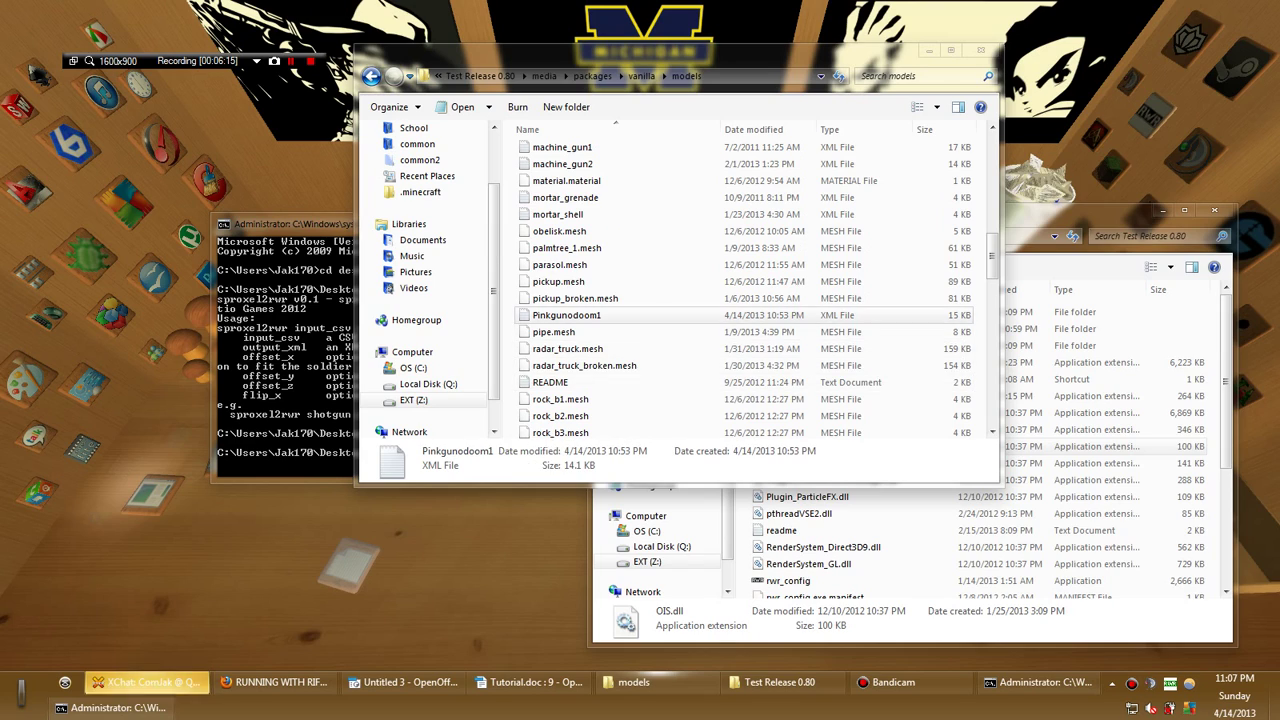
key(Delete)
key(Return)
Rename the desktop's assault_rifle1 file as Pink and move it into the models folder
click(366, 577)
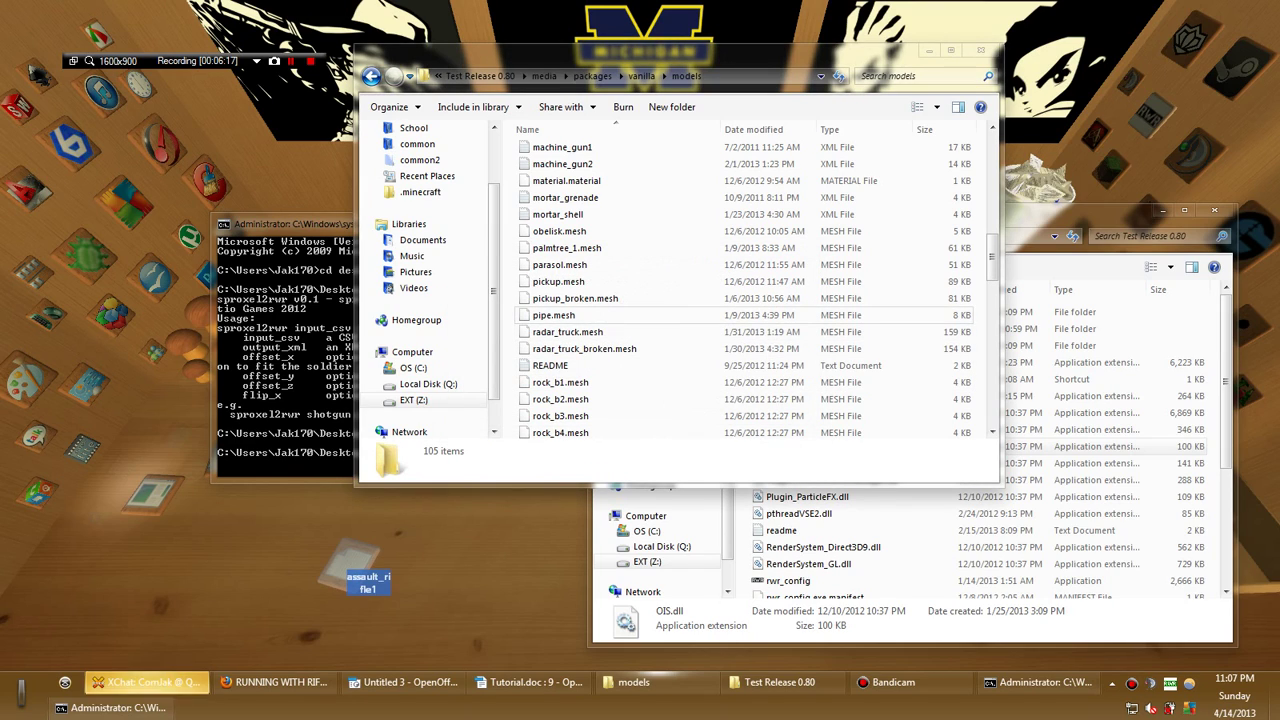
right_click(340, 566)
click(380, 555)
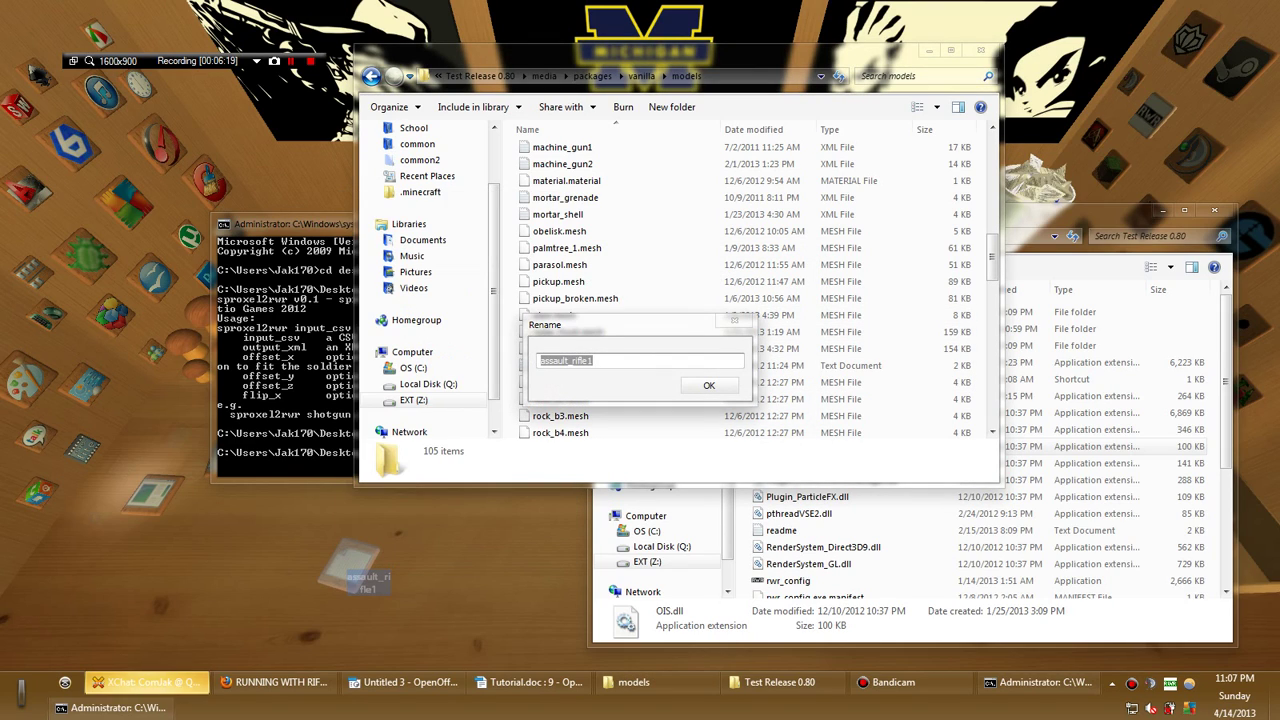
text(Pink)
key(Return)
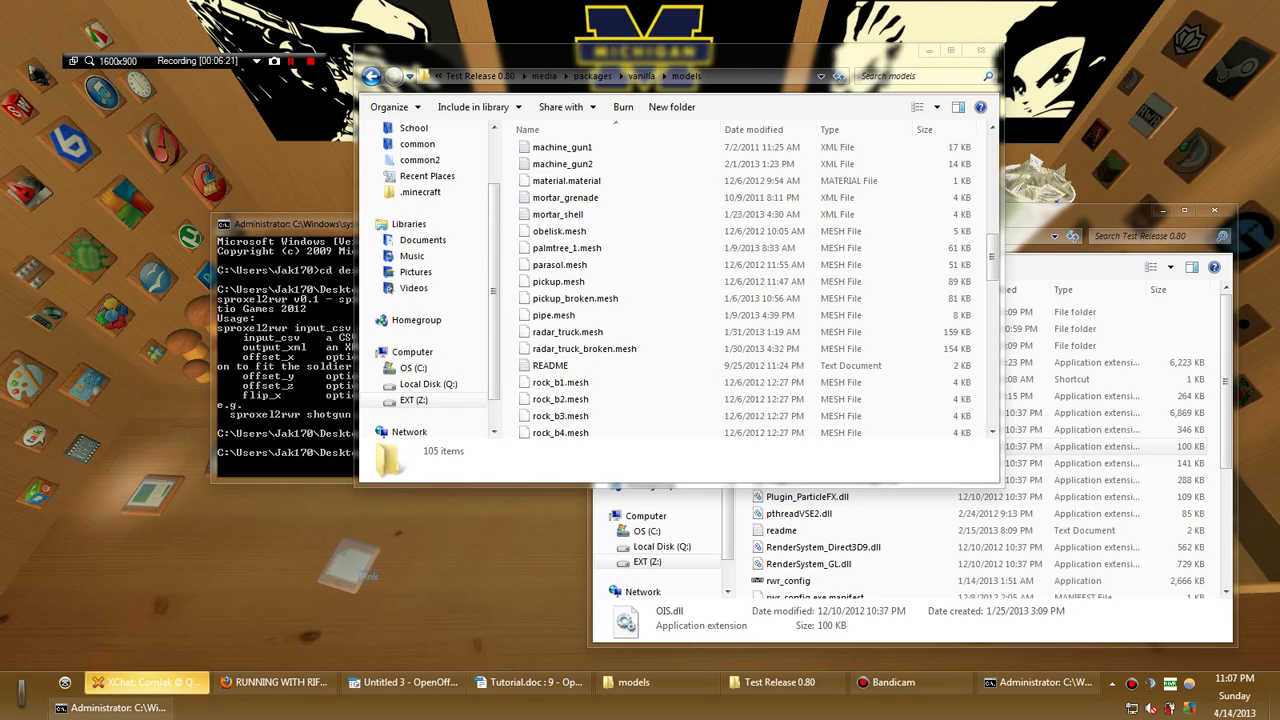
drag(350, 566, 592, 365)
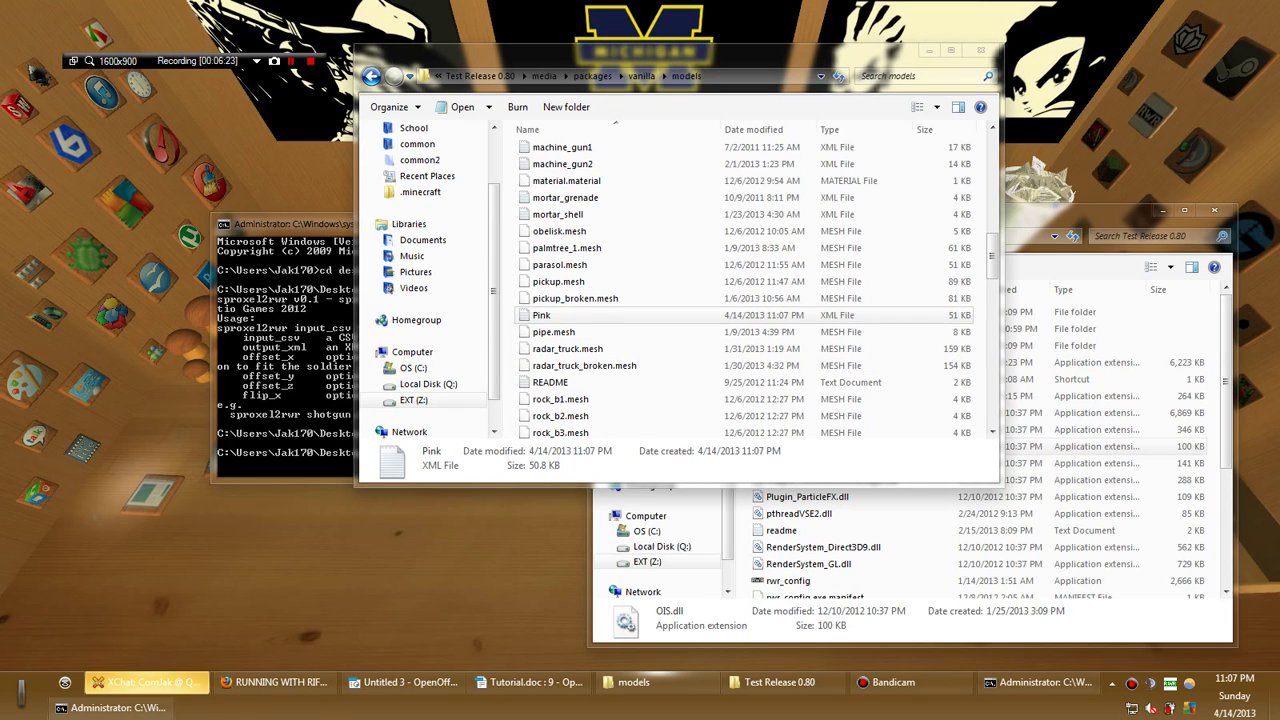
Open the vanilla package's weapons folder and delete the Pinkgunodoom XML file from it
drag(600, 52, 504, 112)
click(510, 135)
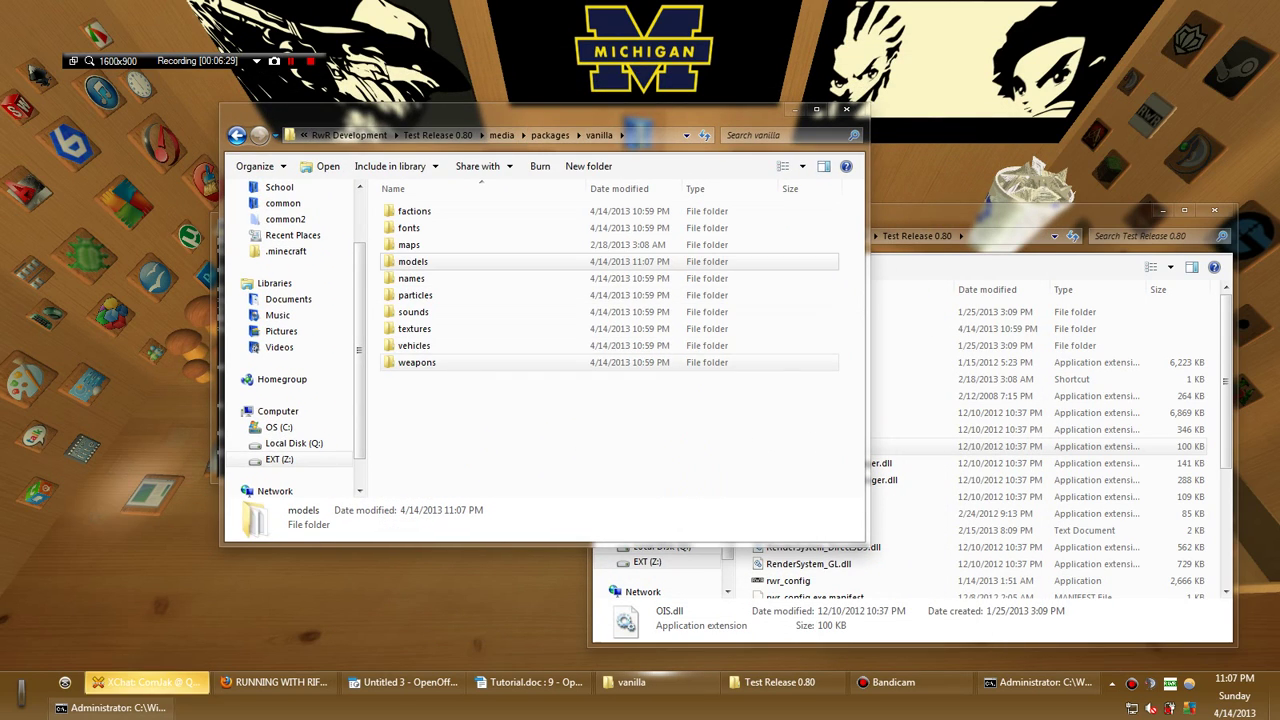
double_click(416, 362)
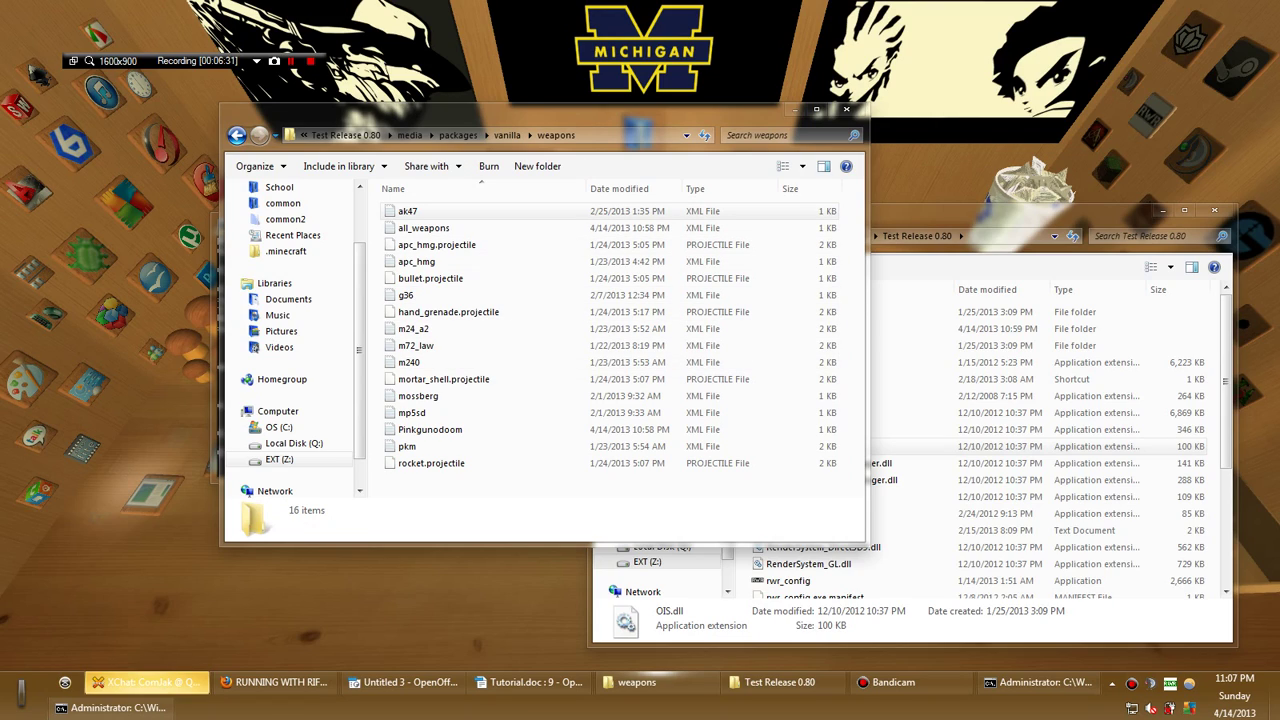
click(410, 211)
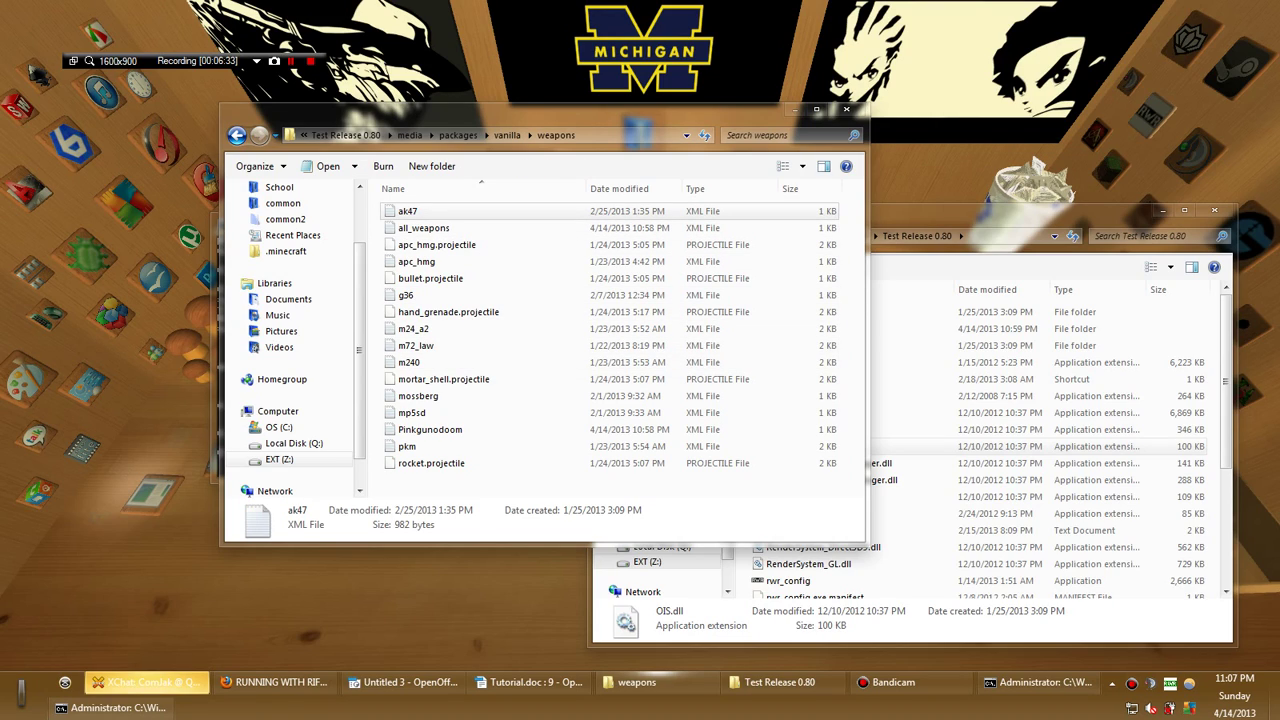
click(430, 430)
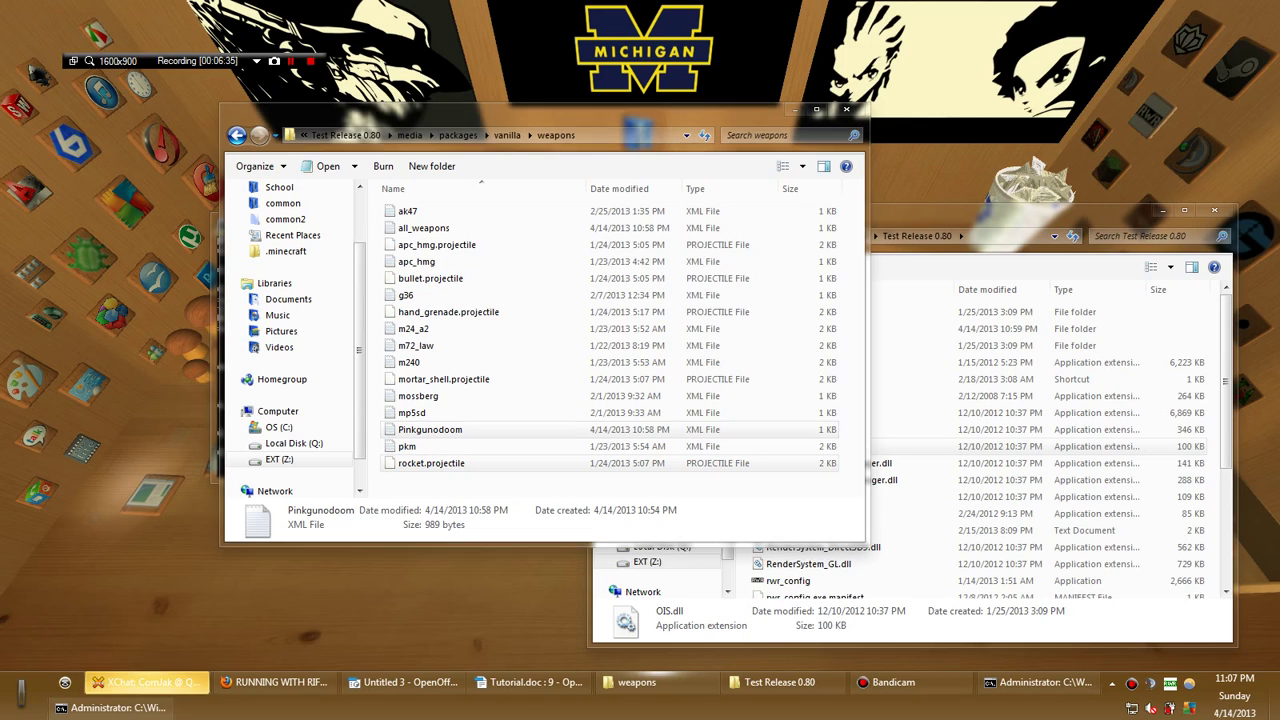
key(Delete)
key(Return)
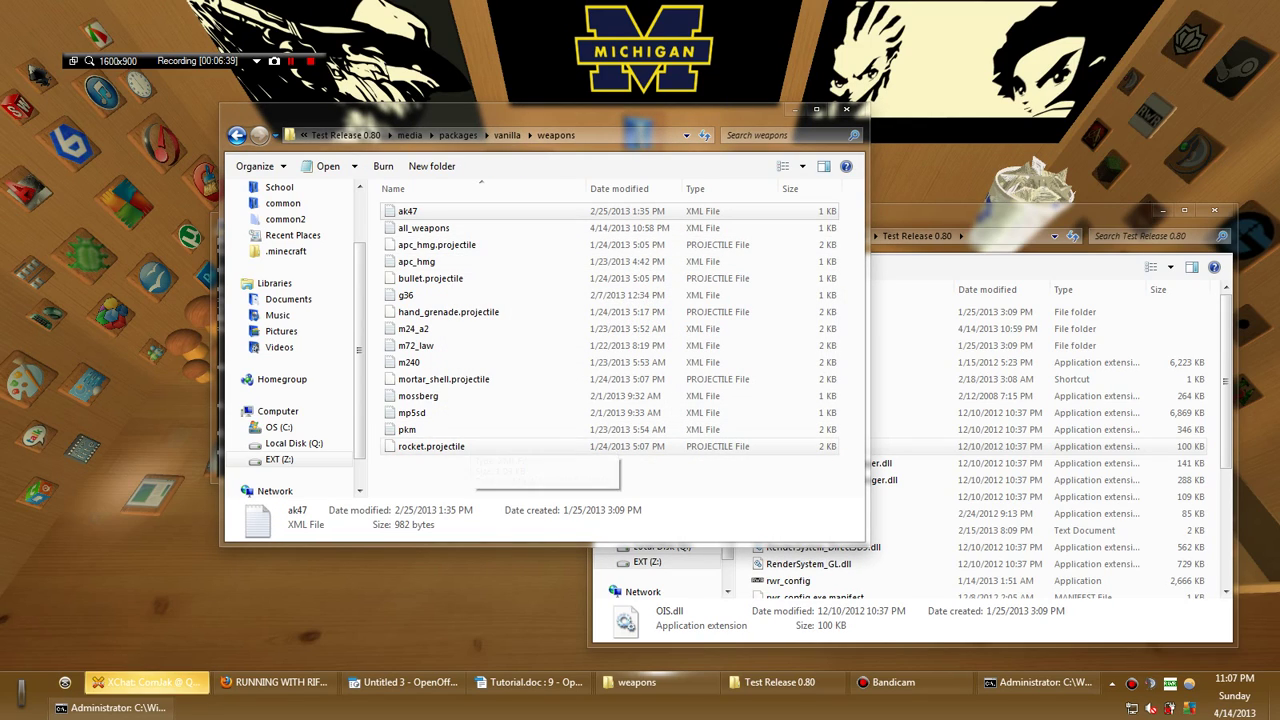
Duplicate the ak47 XML file in the weapons folder and rename the copy as Pinkg
ctrl+drag(545, 470, 545, 470)
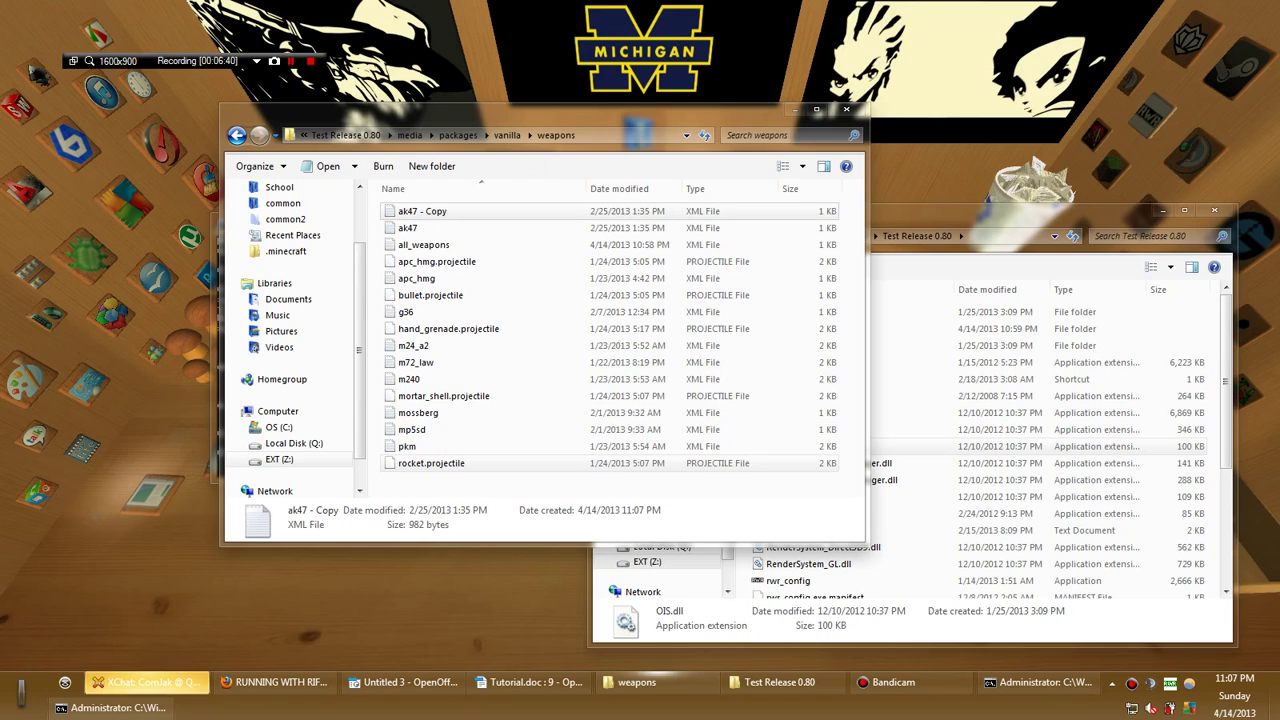
right_click(449, 211)
click(492, 447)
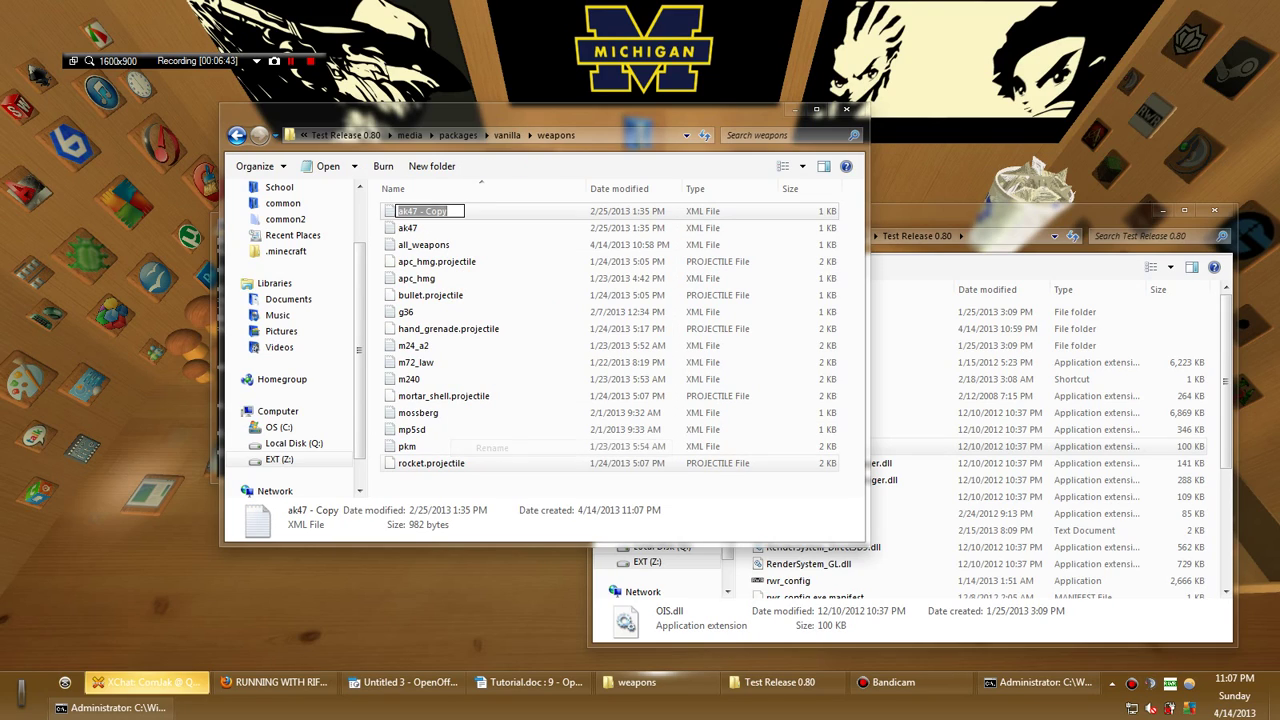
text(Pink)
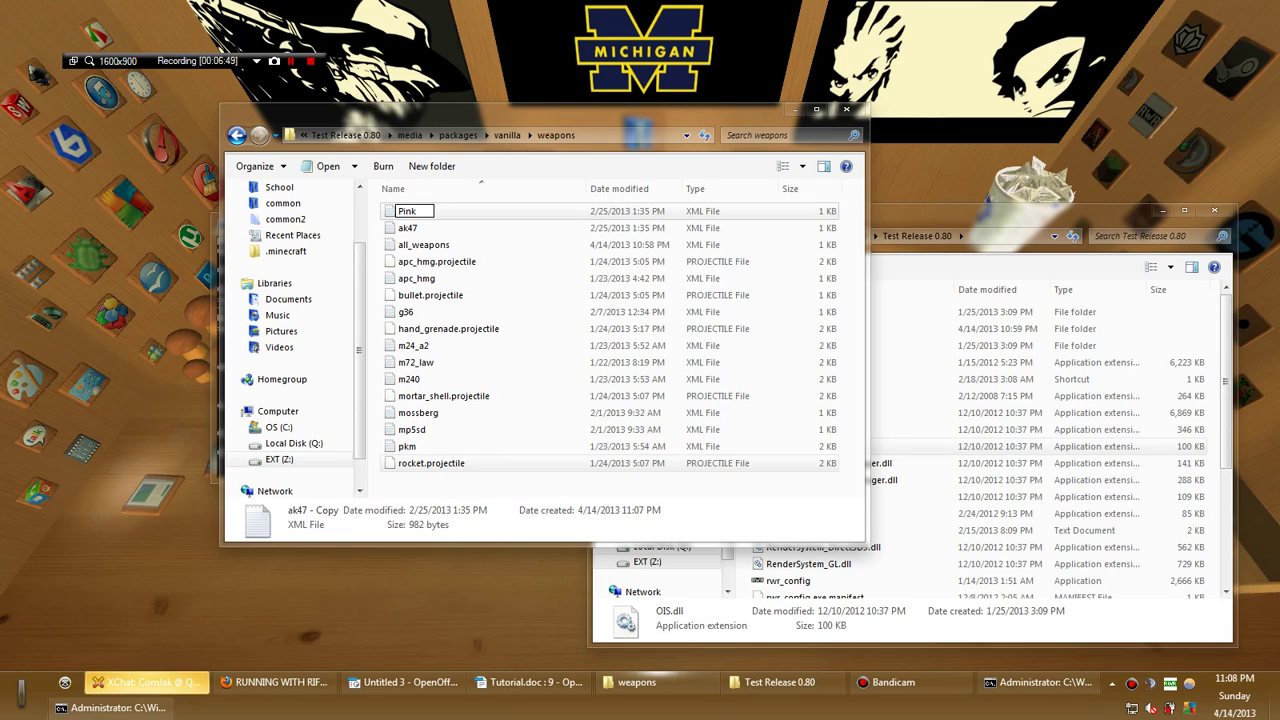
text(g)
key(Return)
Open the Pinkg file and set its retrigger_time to 0.05 and magazine_size to 300
key(Return)
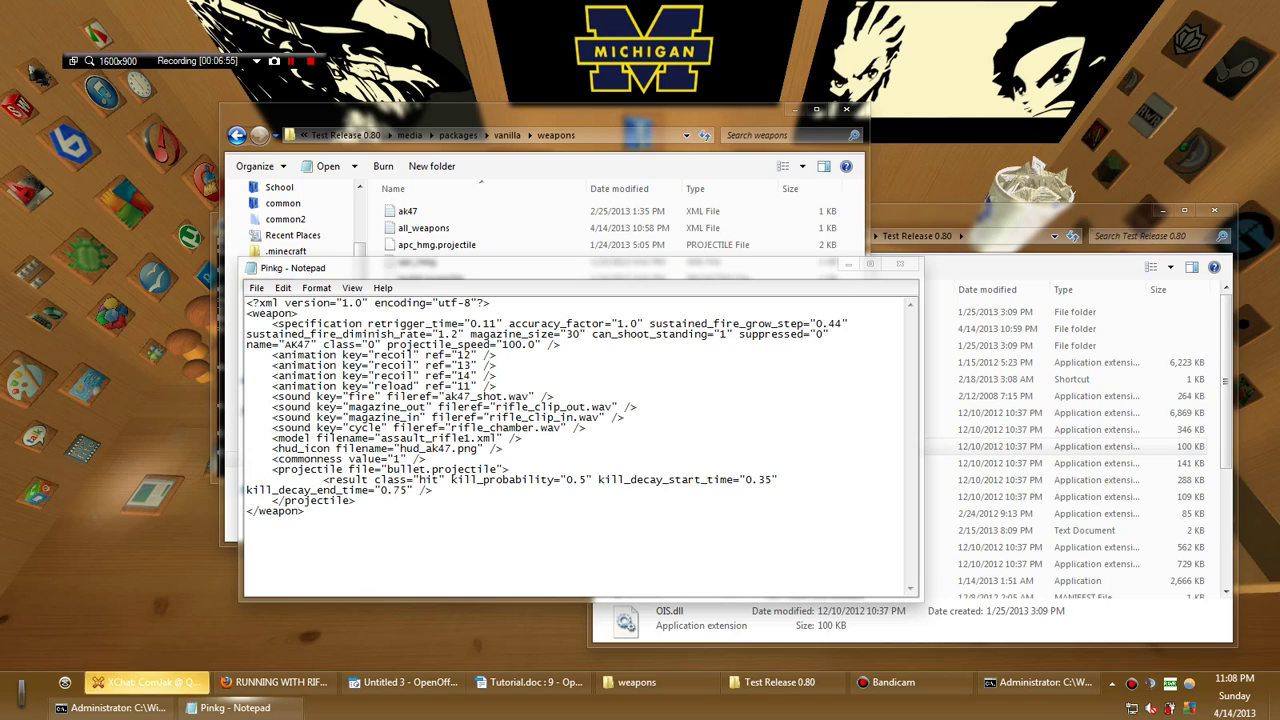
drag(349, 324, 419, 324)
click(419, 324)
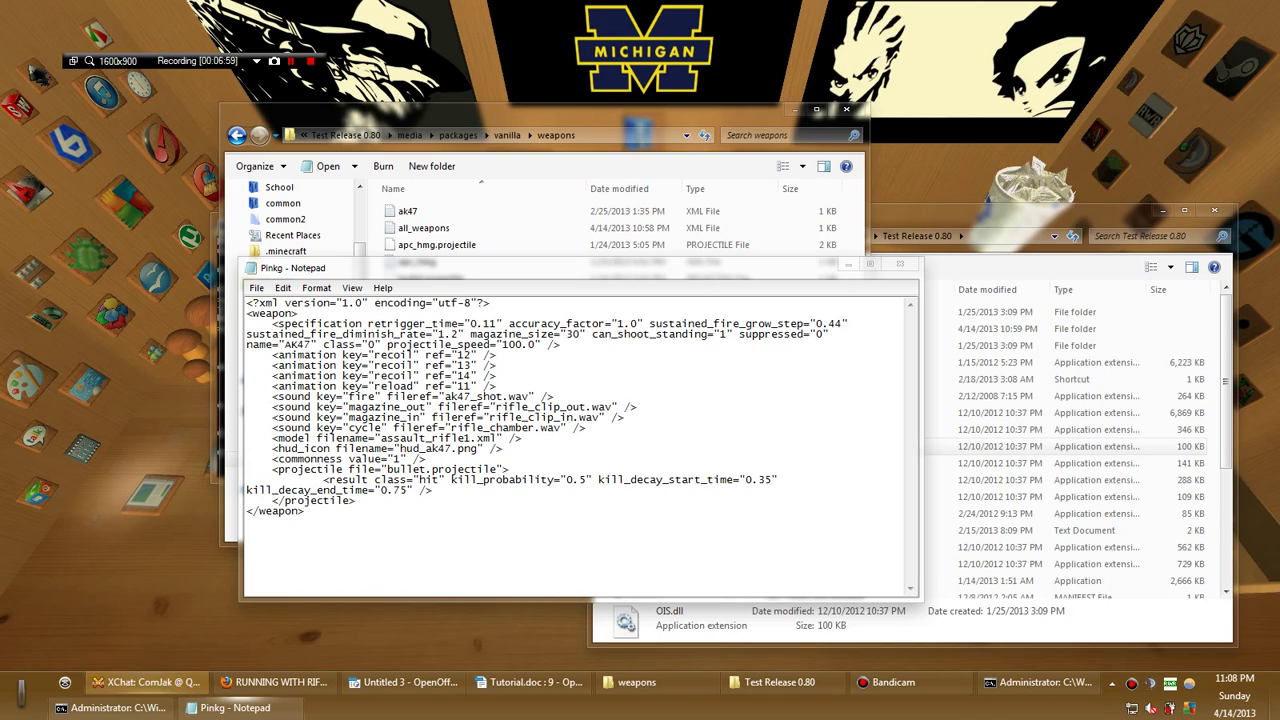
drag(483, 324, 497, 324)
text(05)
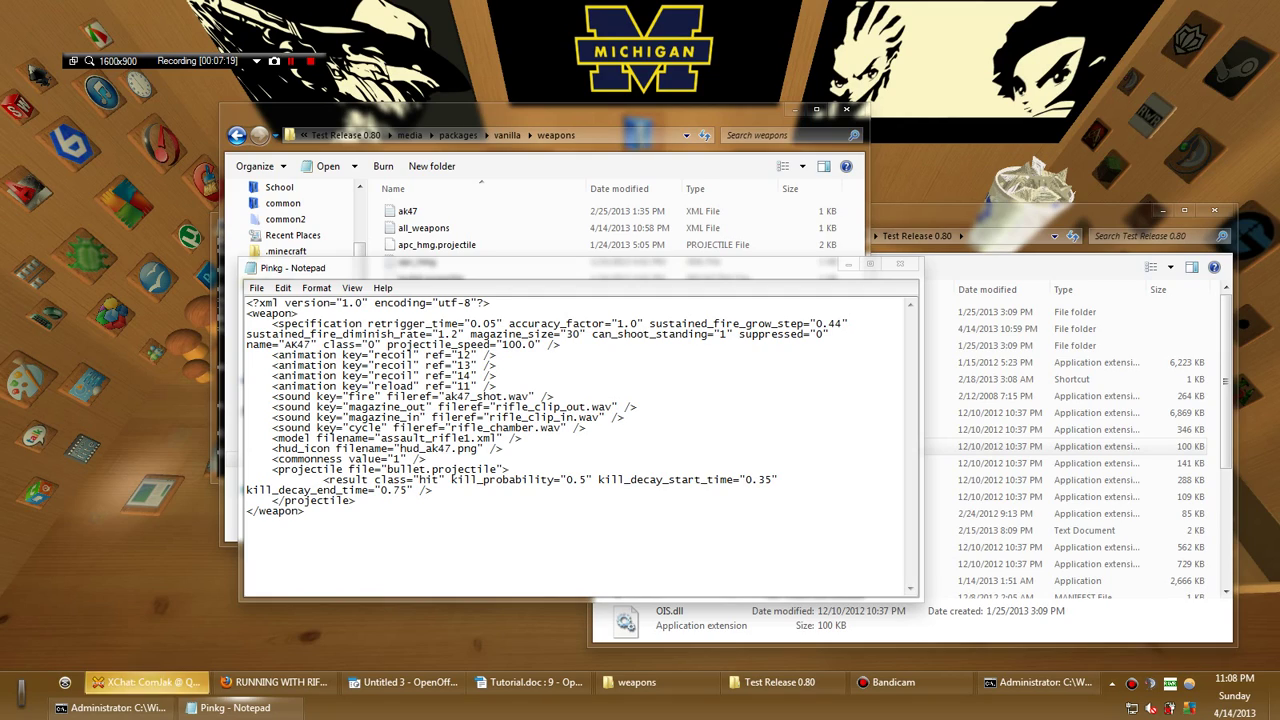
text(0)
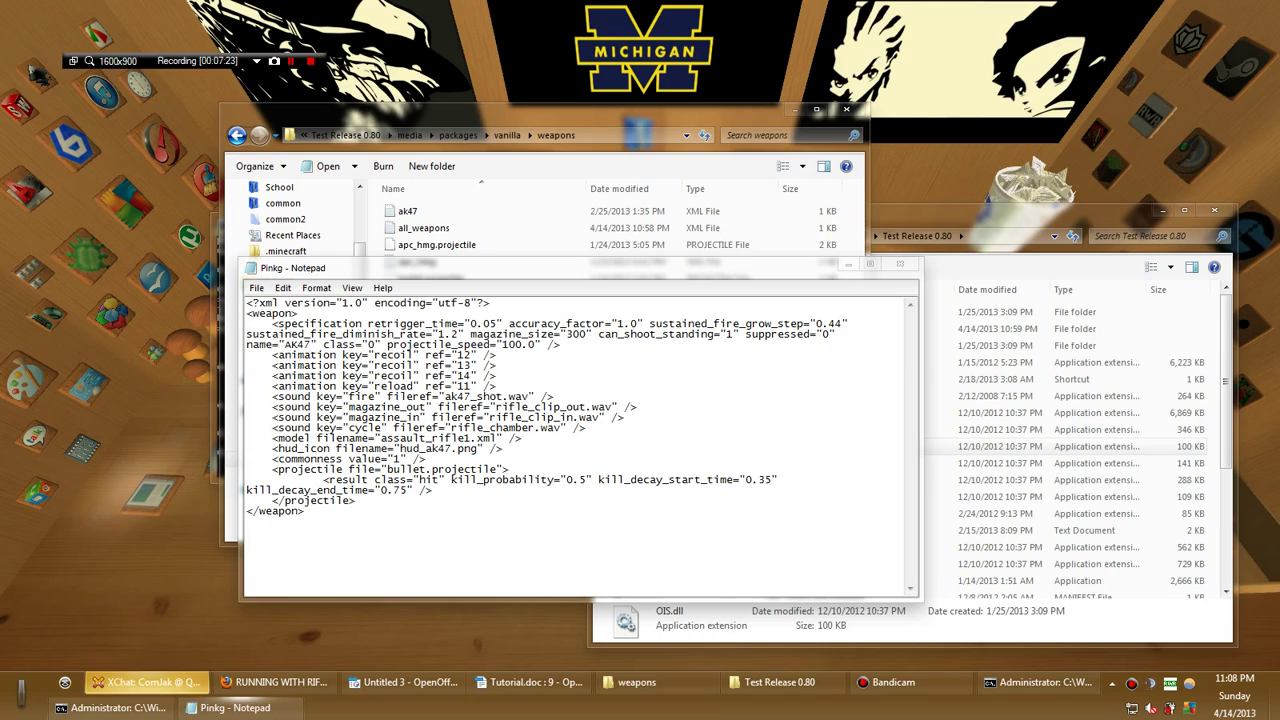
Set the weapon's name in the Pinkg specification to PINK PANTHER
drag(312, 345, 284, 344)
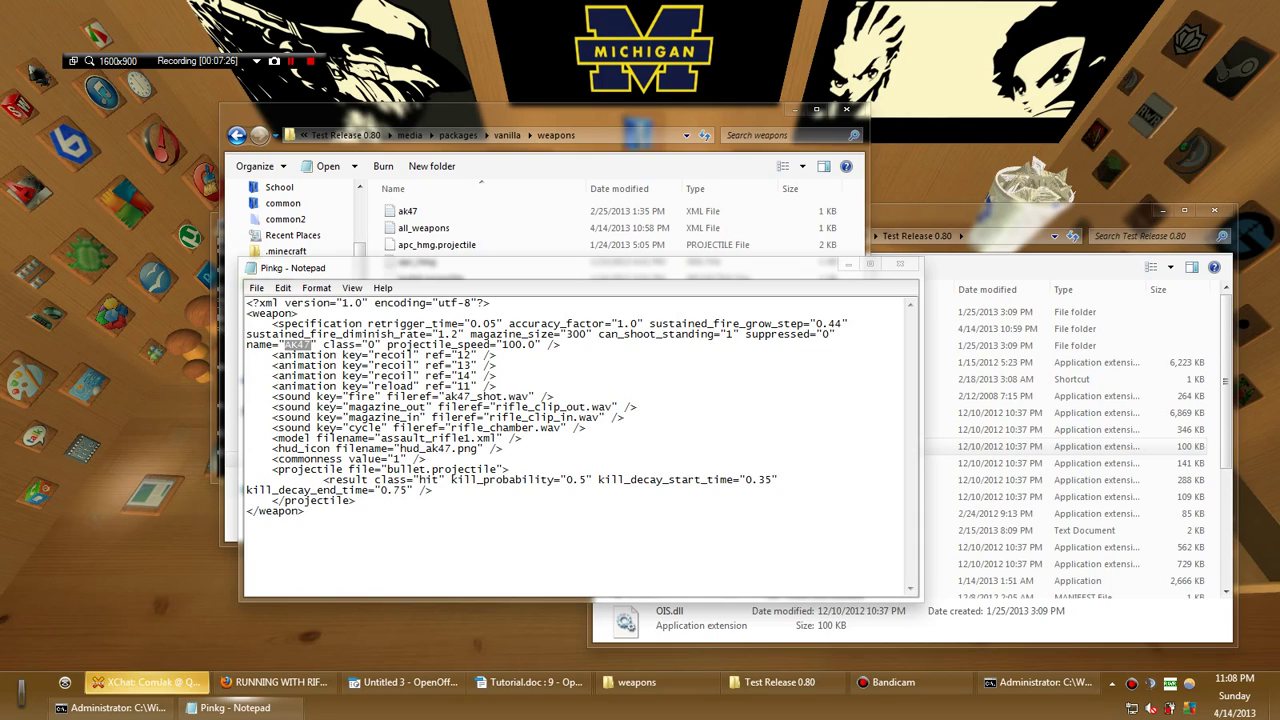
text(PINK PANTHE)
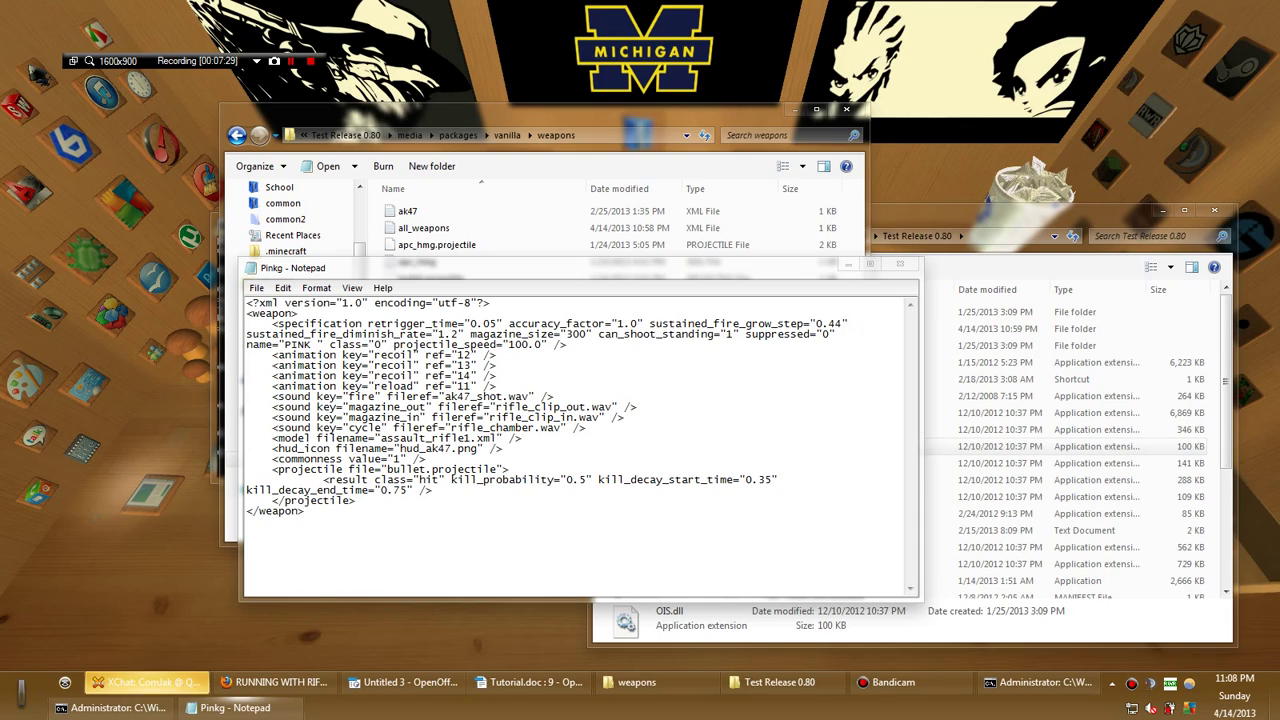
text(R)
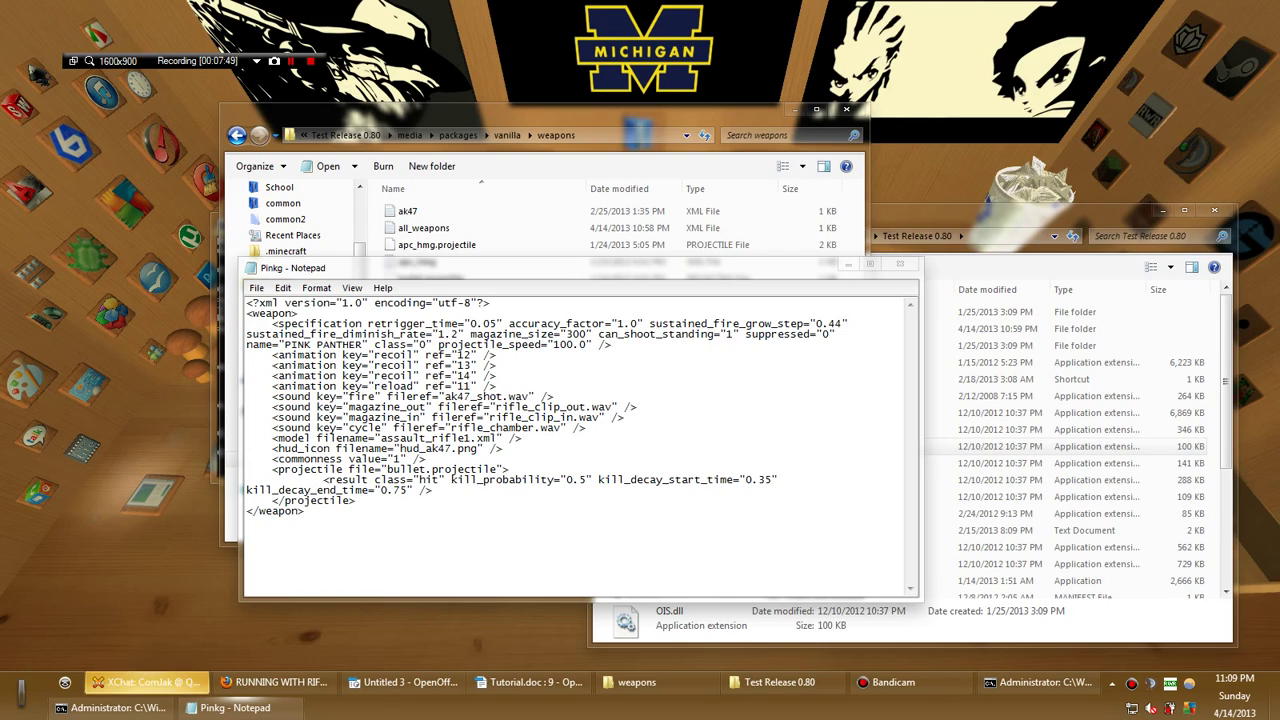
Check the fire sound reference in Pinkg against the files in the vanilla package's sounds folder
drag(444, 397, 530, 397)
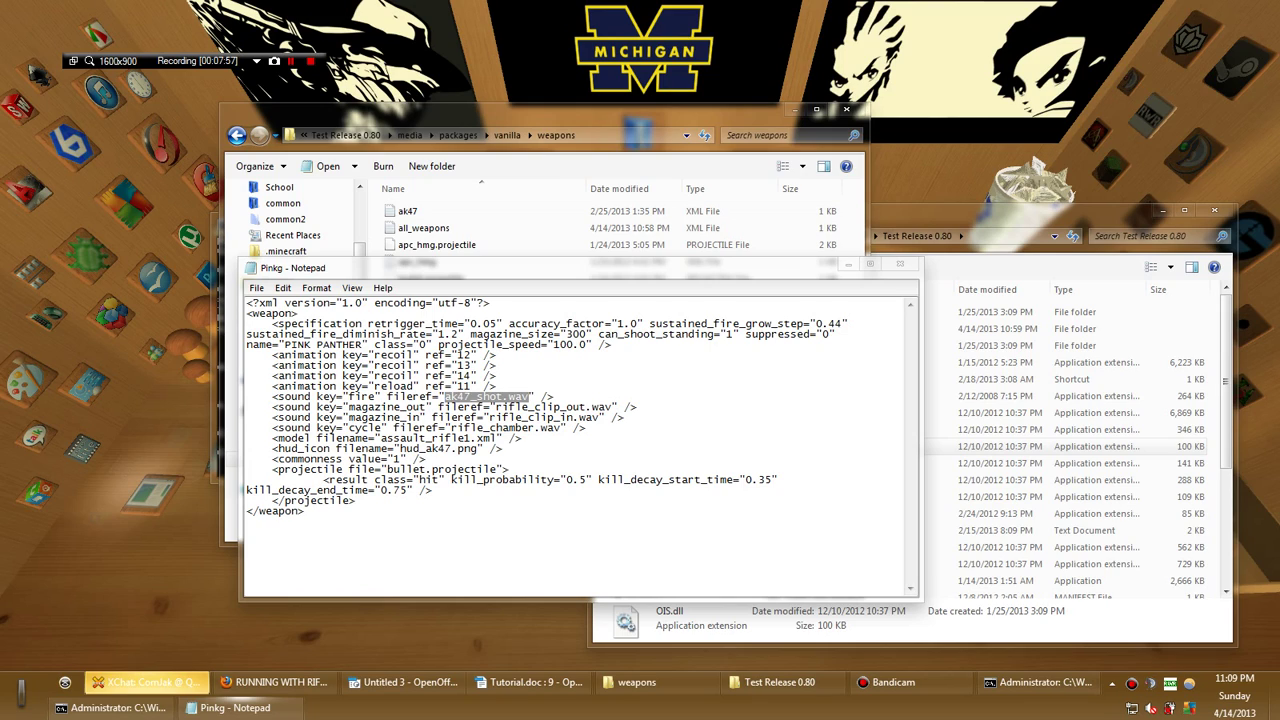
click(507, 135)
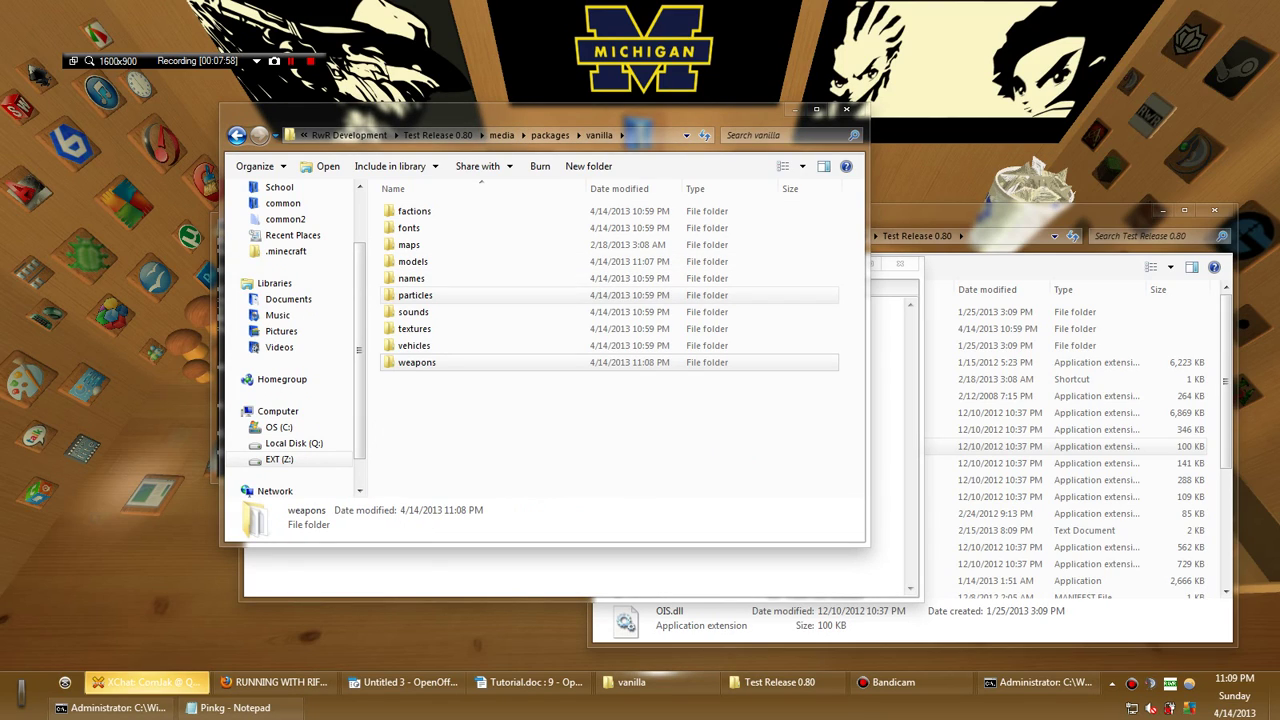
double_click(413, 311)
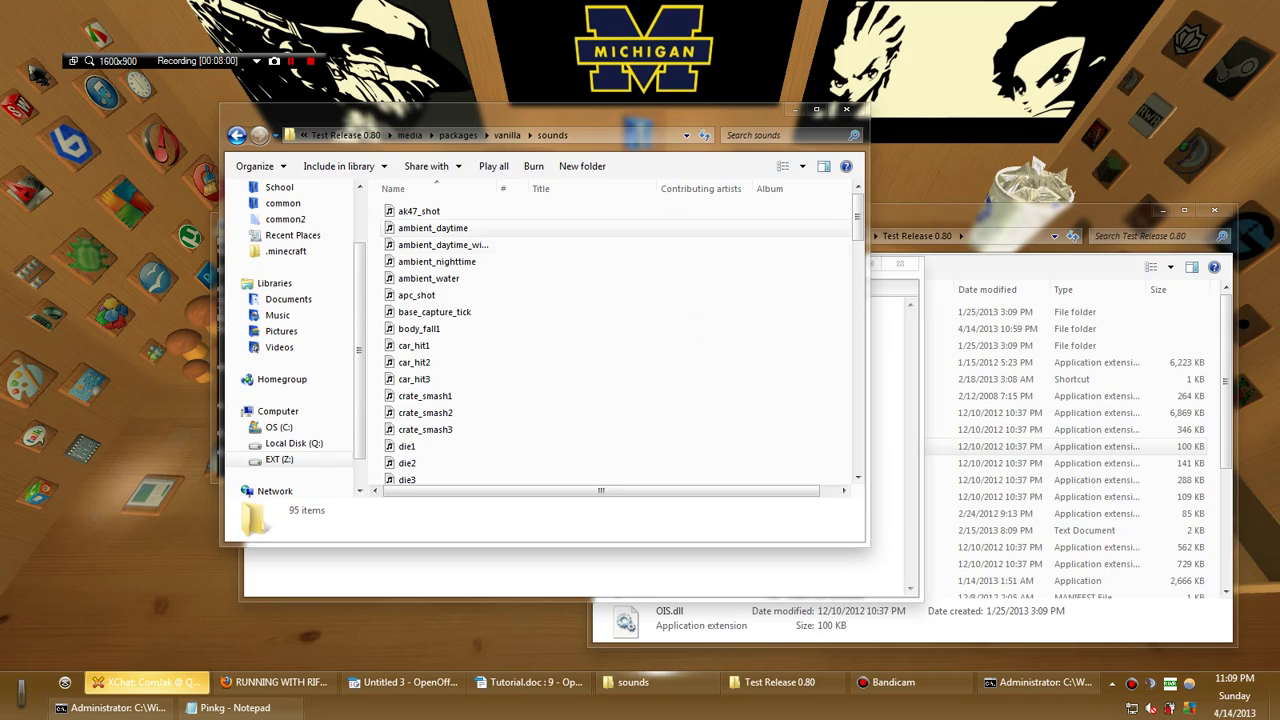
click(507, 135)
key(alt+Tab)
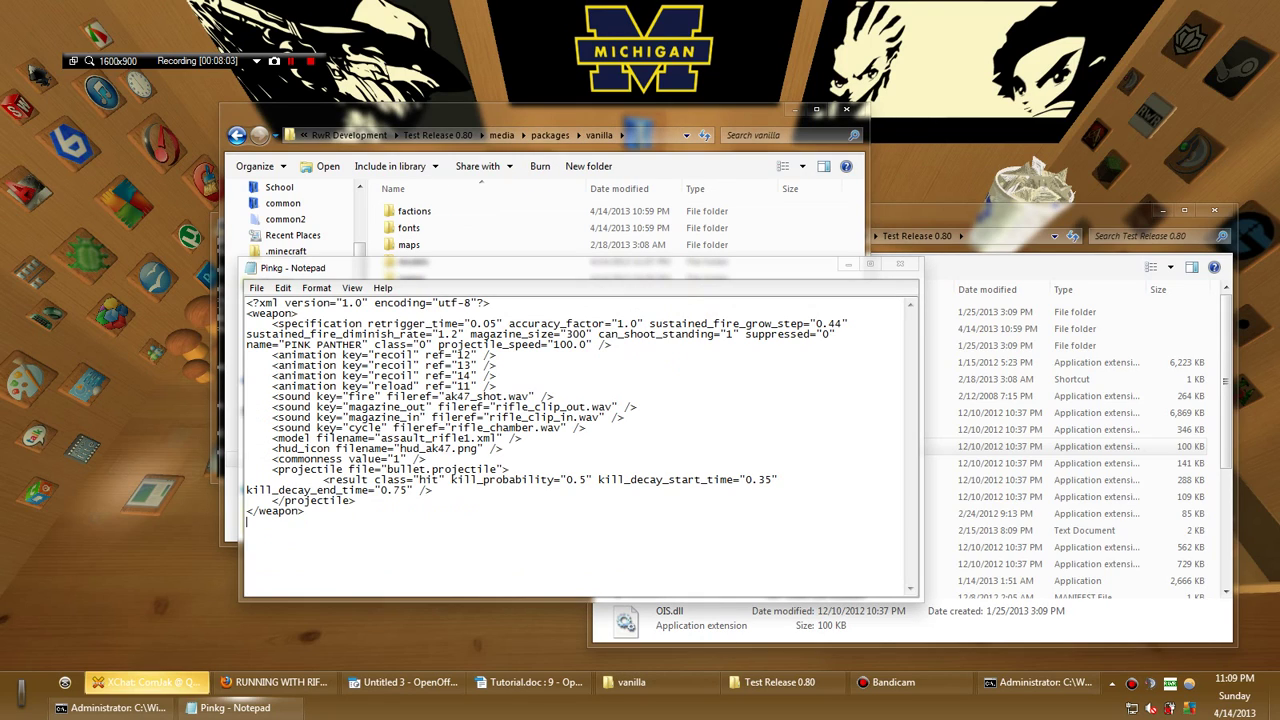
drag(471, 397, 248, 397)
click(529, 397)
Set the weapon's model filename to Pink.xml
drag(381, 438, 471, 438)
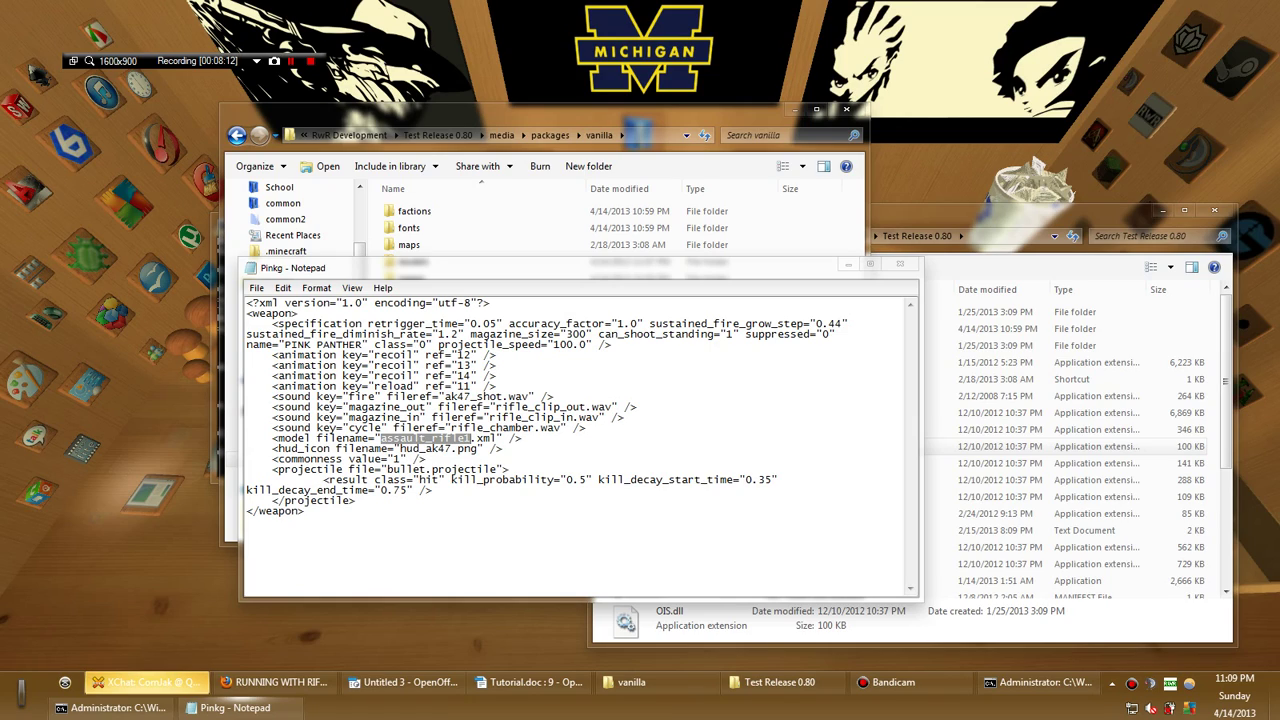
text(Pink)
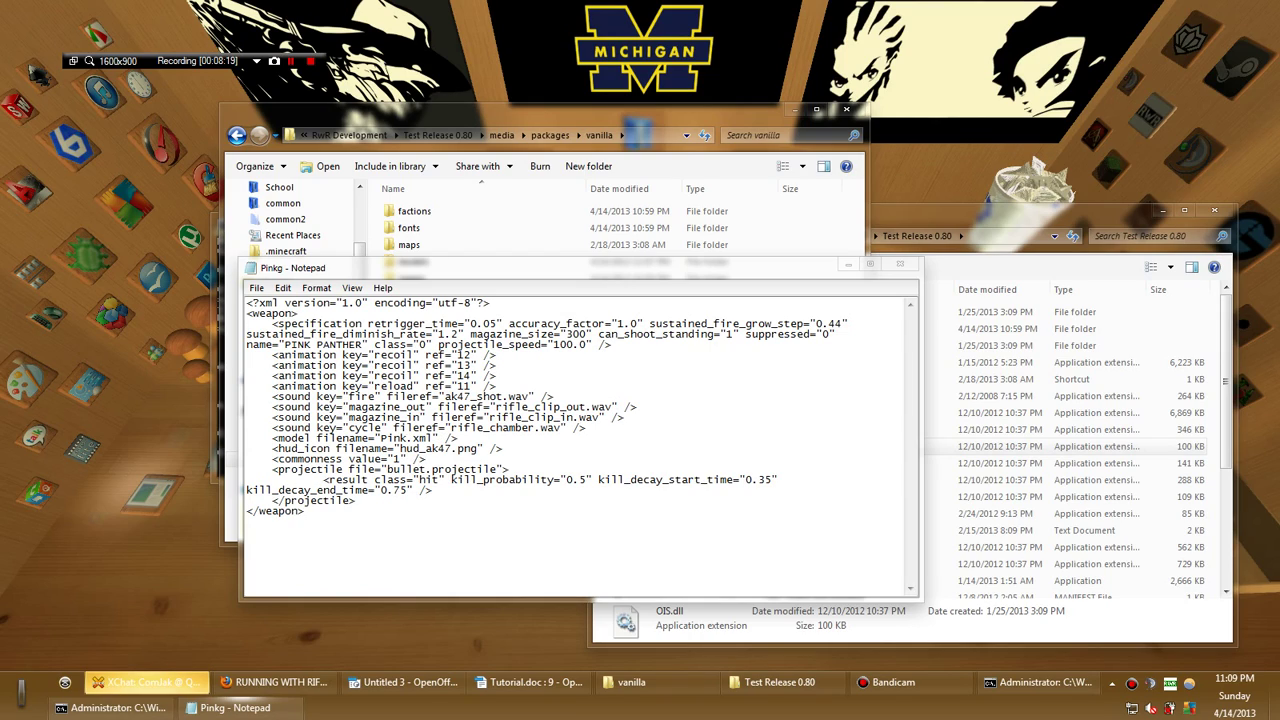
double_click(400, 438)
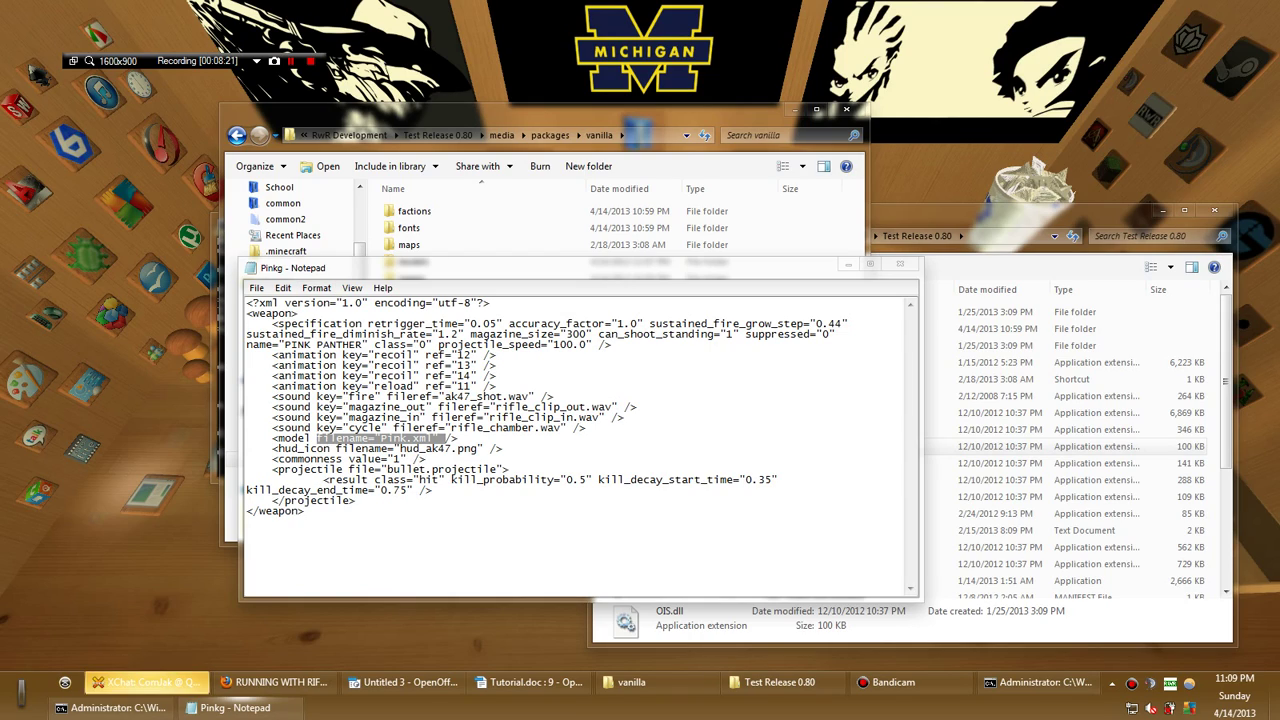
click(427, 459)
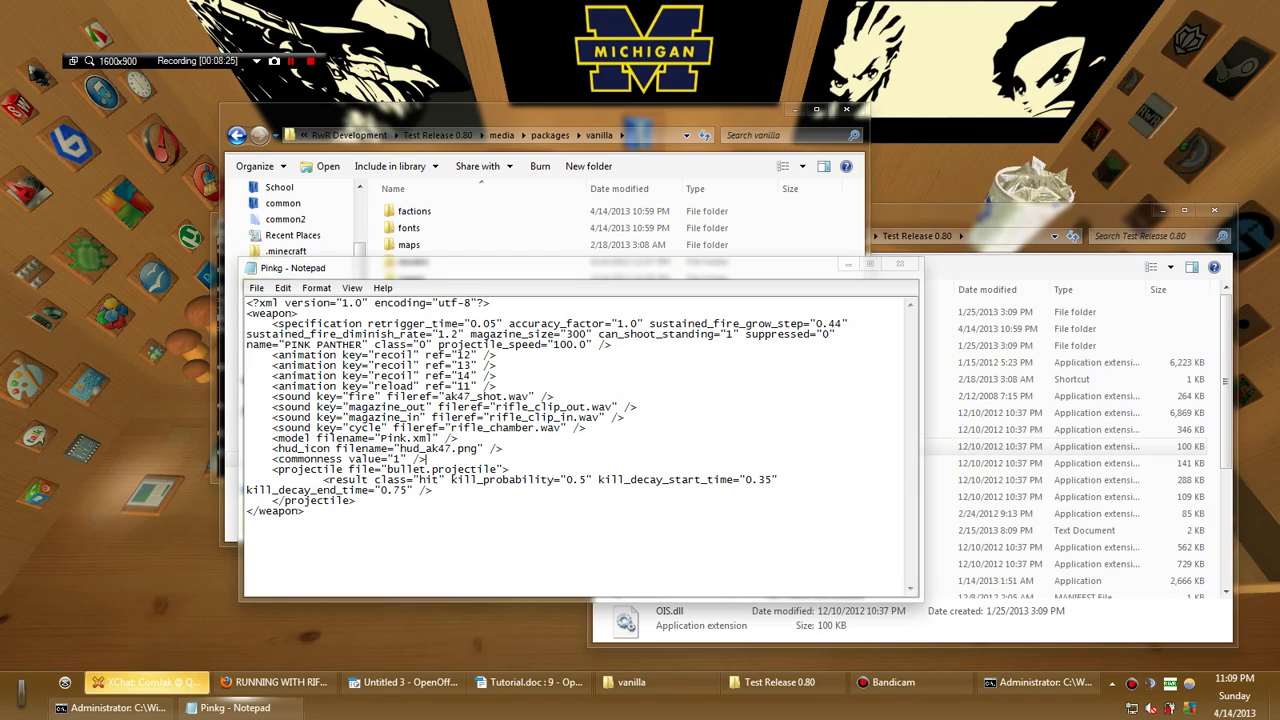
Set the weapon's commonness value to 2
drag(400, 459, 393, 459)
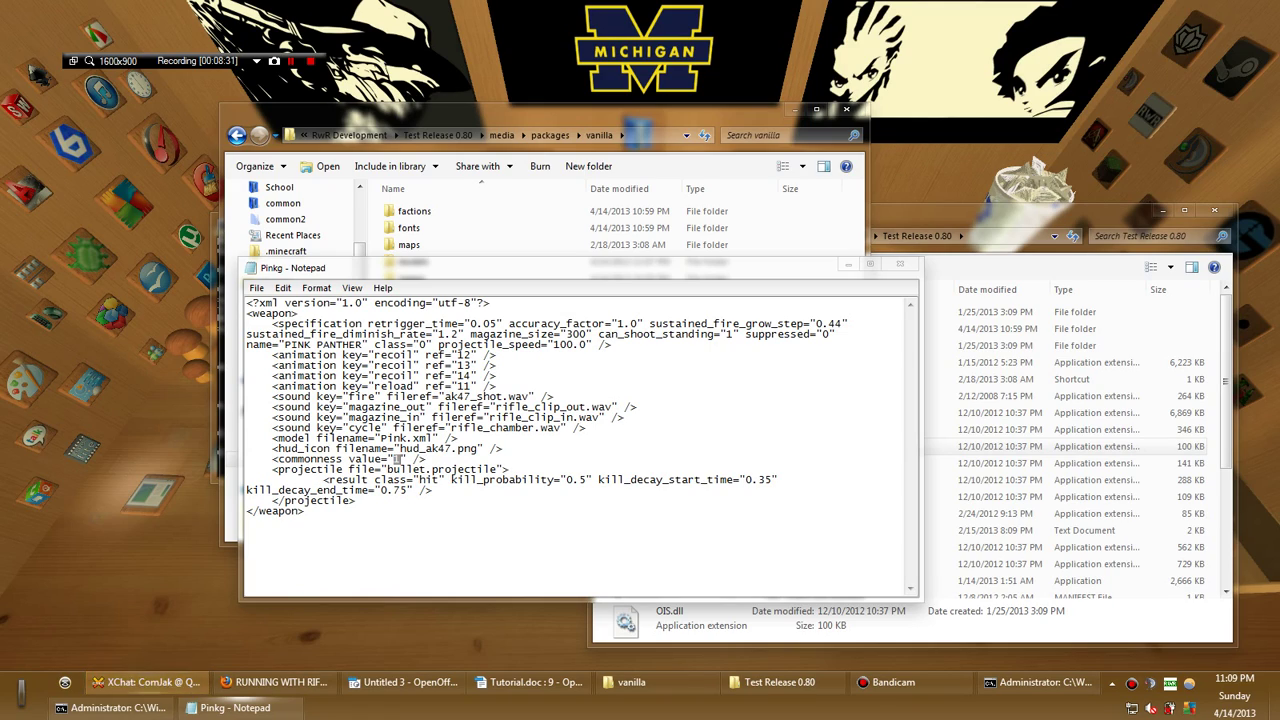
text(1)
key(BackSpace)
text(2)
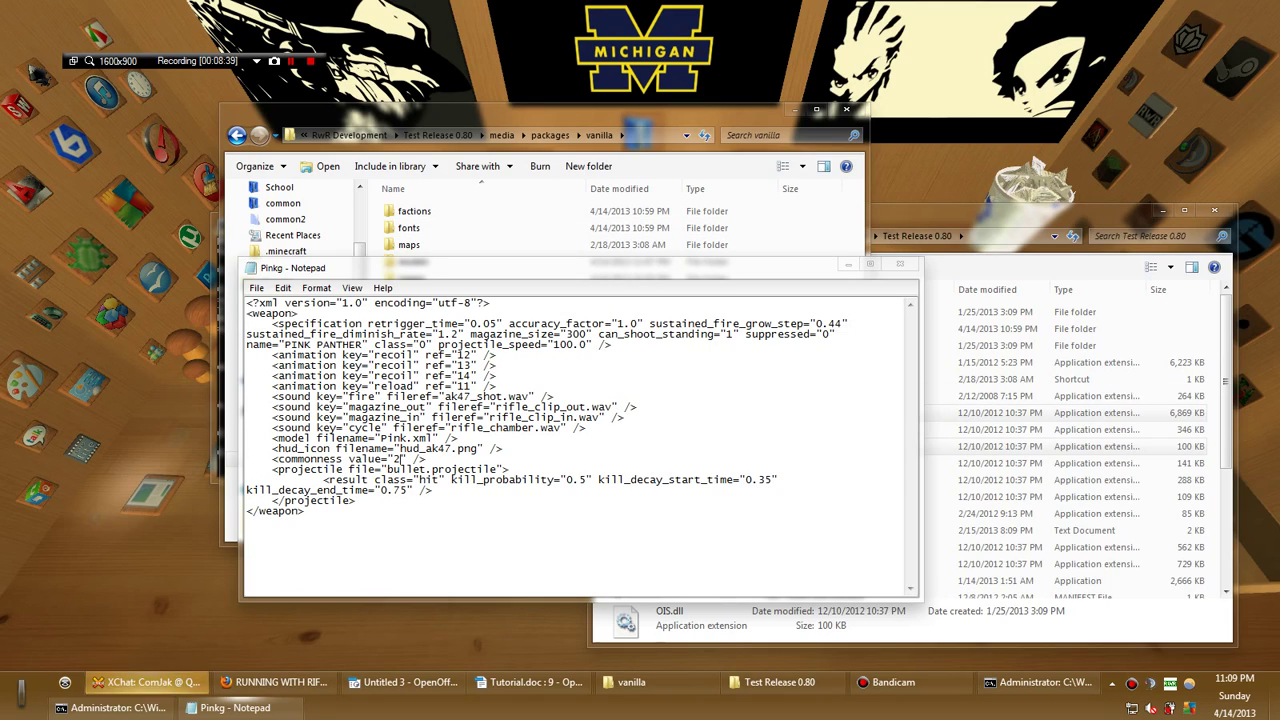
Reopen the vanilla package's weapons folder and return to the Pinkg file
click(852, 226)
double_click(416, 362)
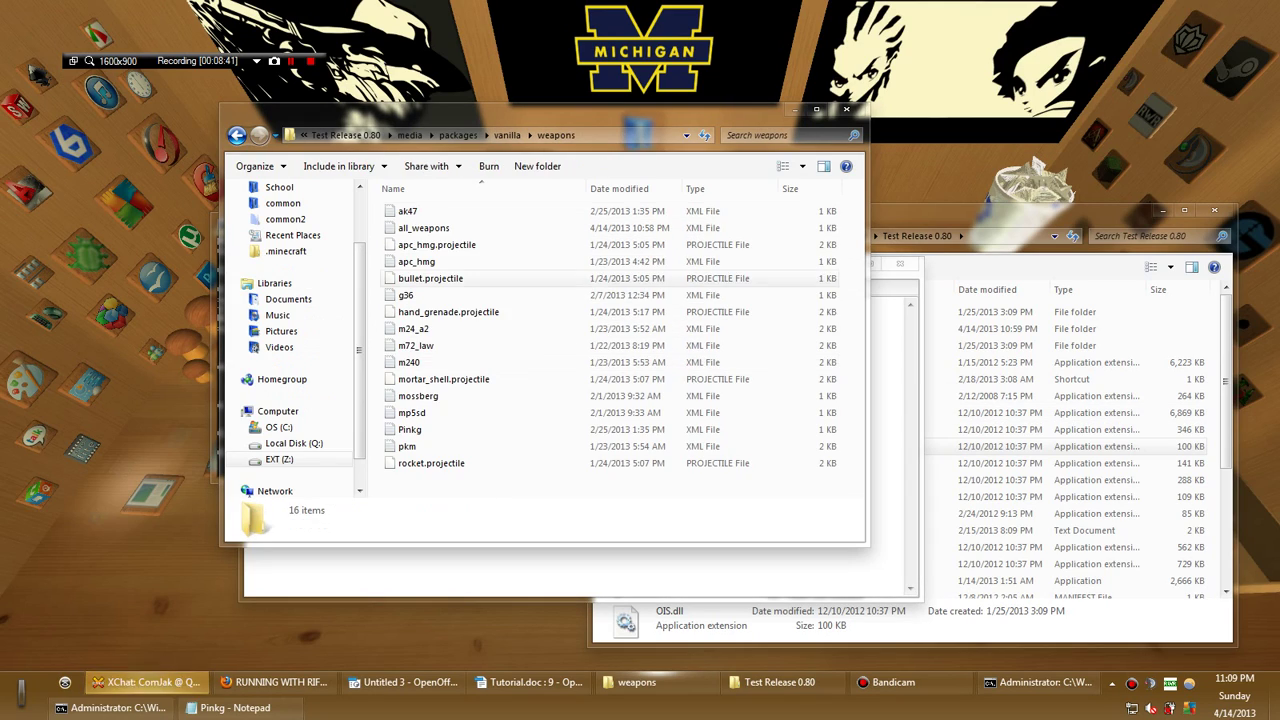
key(alt+Tab)
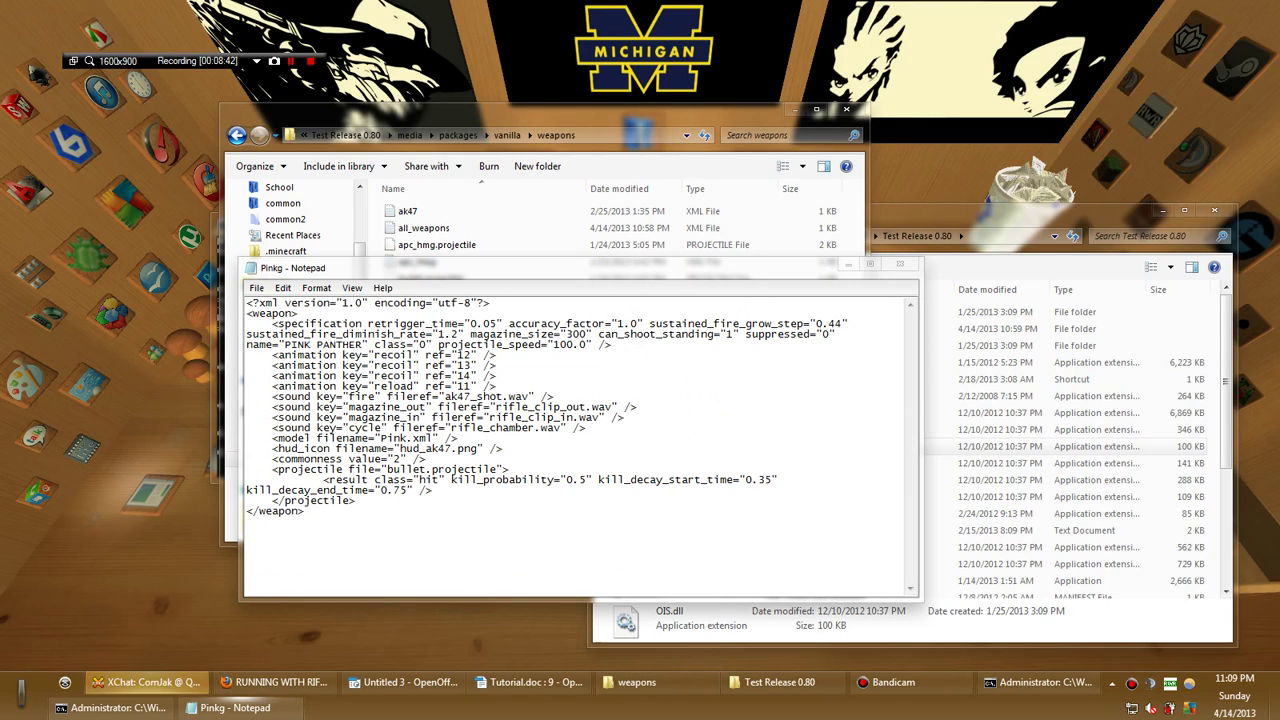
Set the projectile's kill_probability to 1, then save and close the Pinkg file
drag(400, 459, 446, 479)
click(440, 478)
drag(374, 449, 419, 469)
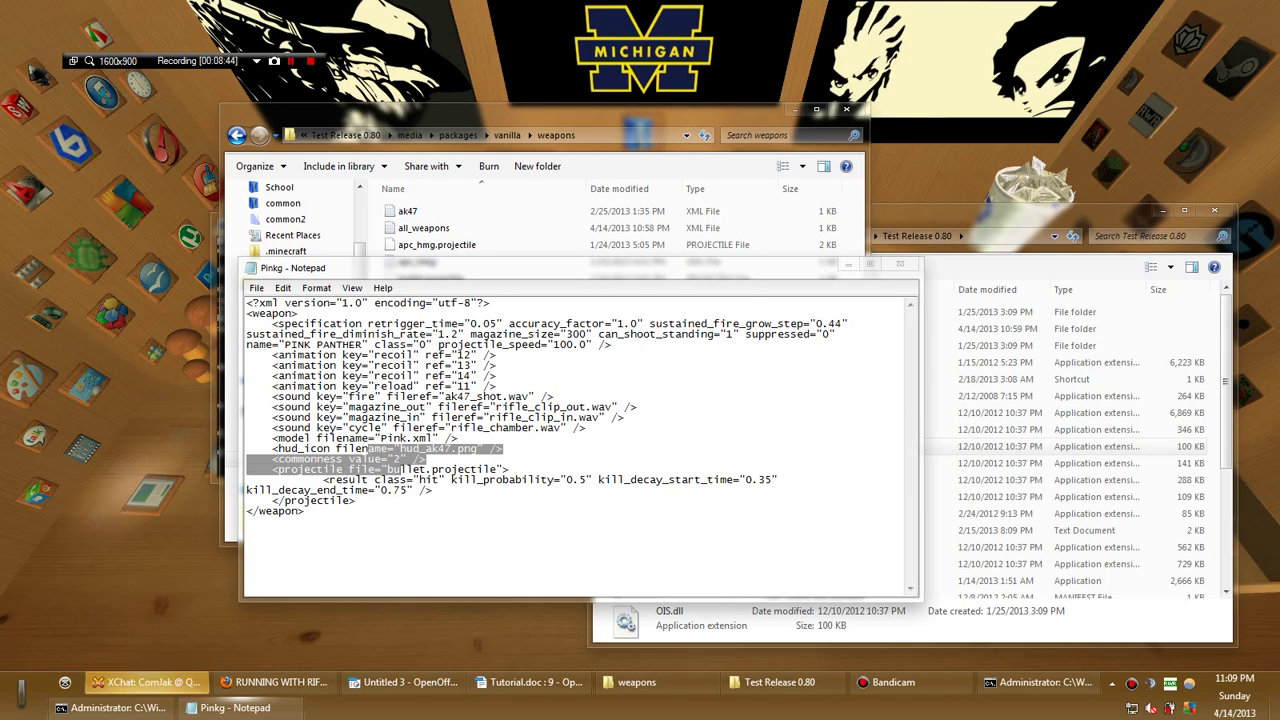
click(419, 469)
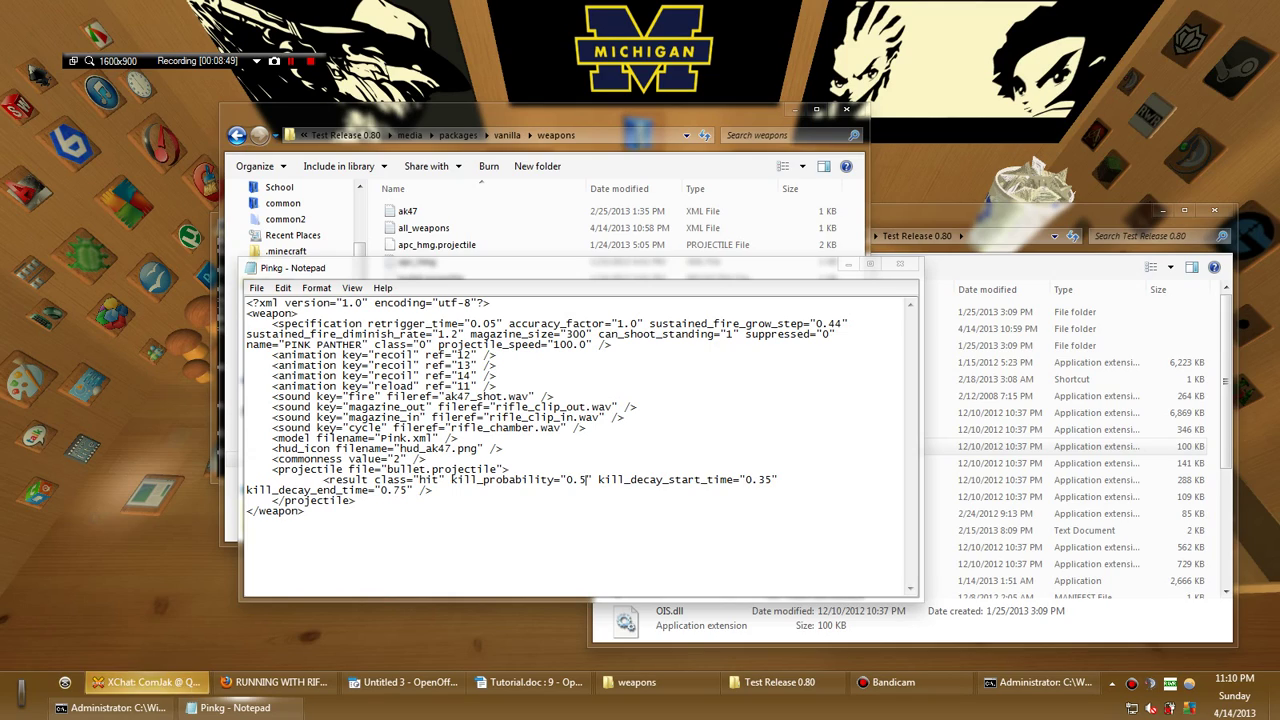
drag(588, 480, 566, 480)
text(1)
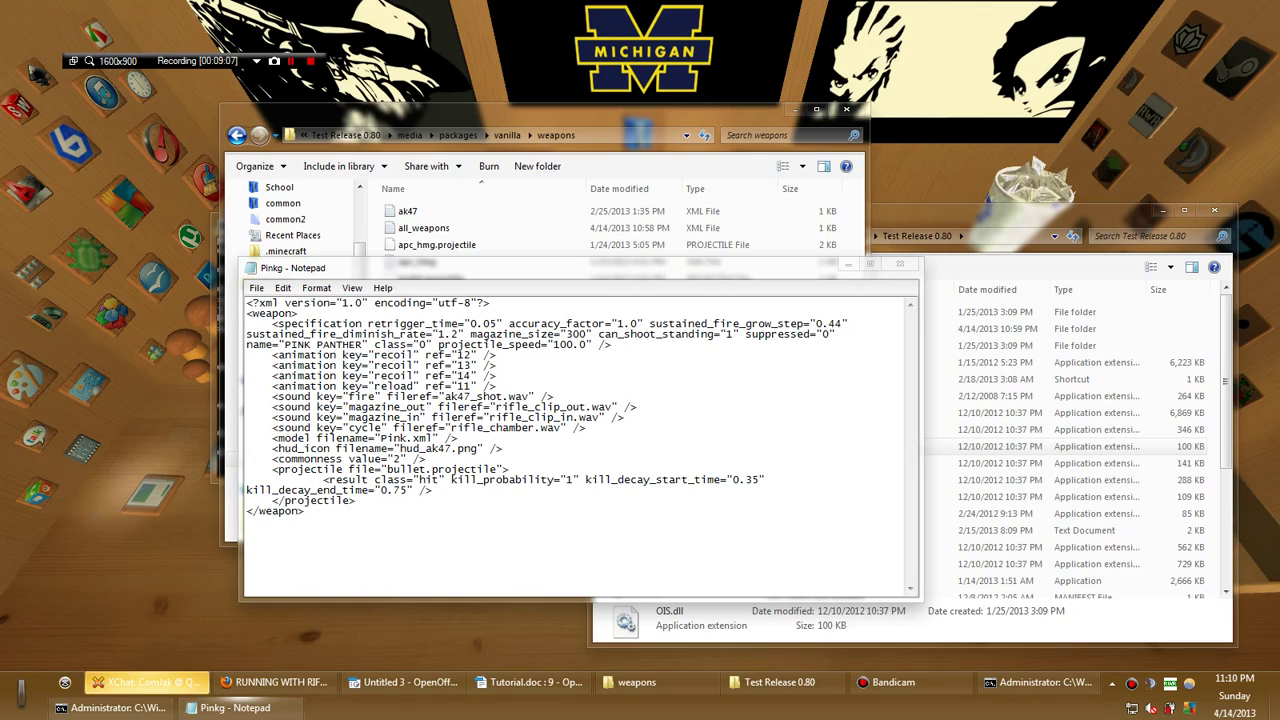
click(900, 264)
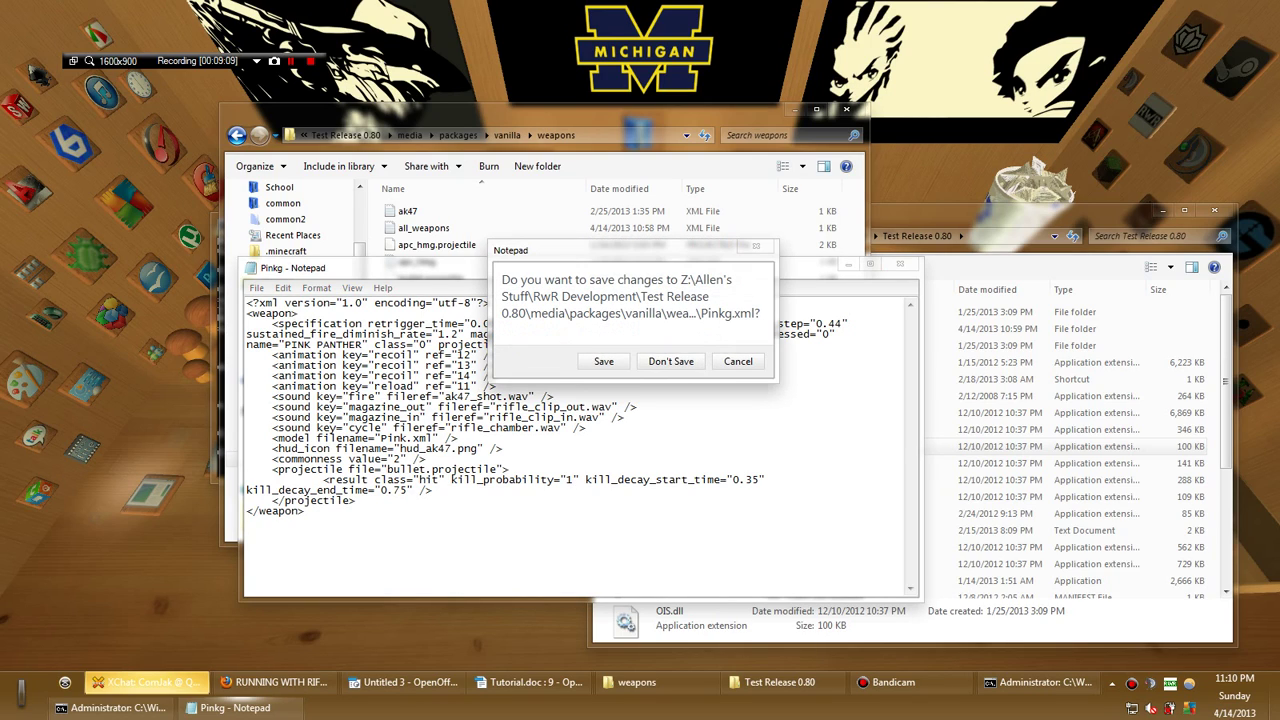
click(604, 361)
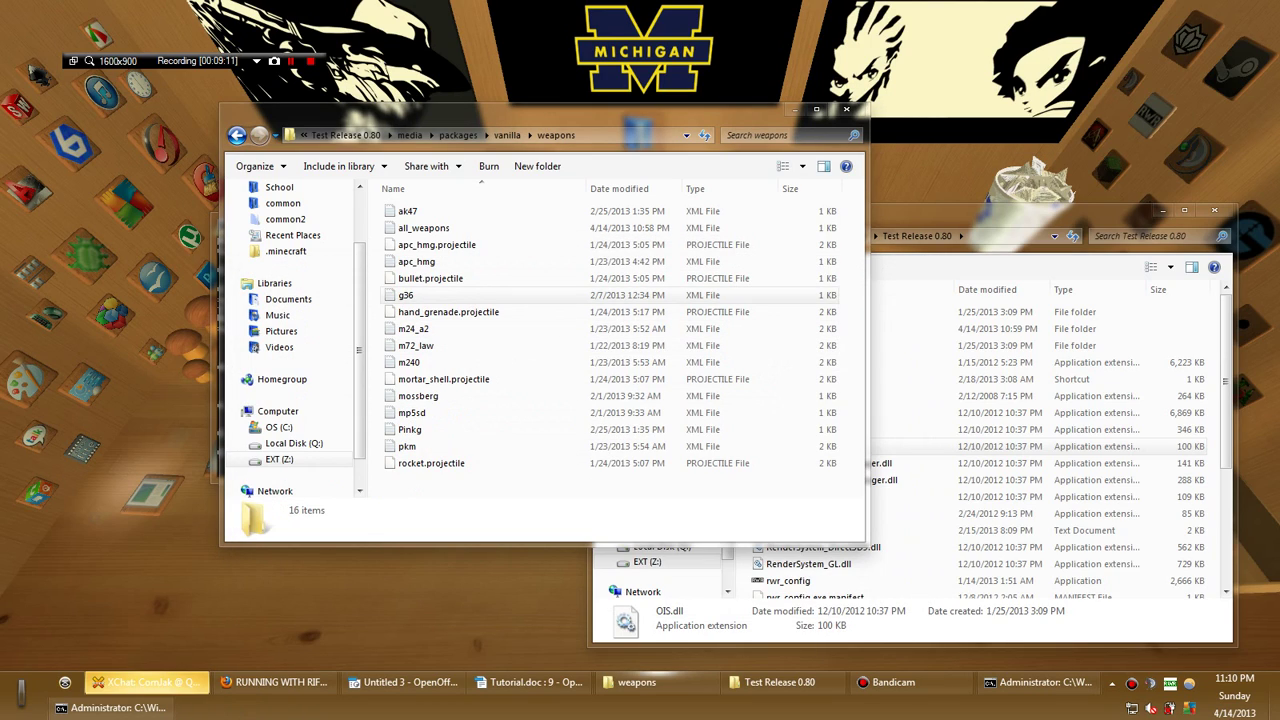
Change the Pinkgunodoom.xml entry in the all_weapons file to Pinkg.xml, saving and closing the file
double_click(424, 228)
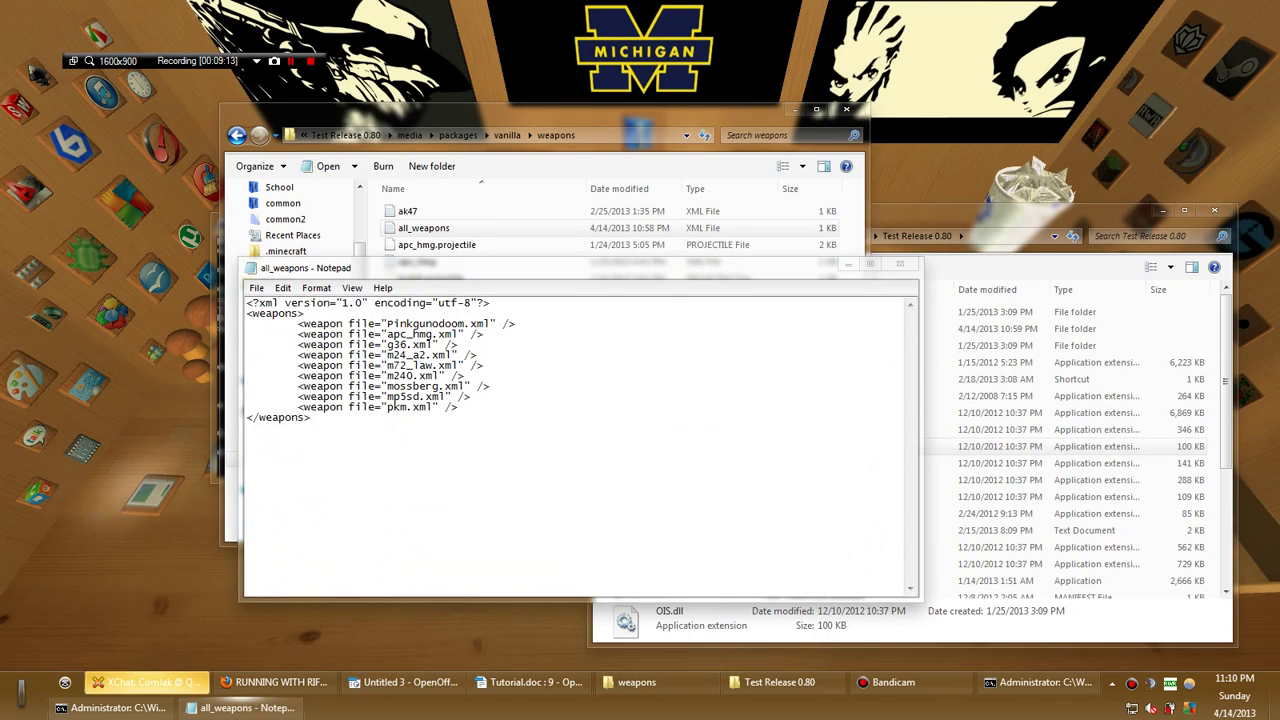
drag(466, 323, 416, 323)
key(Delete)
key(Return)
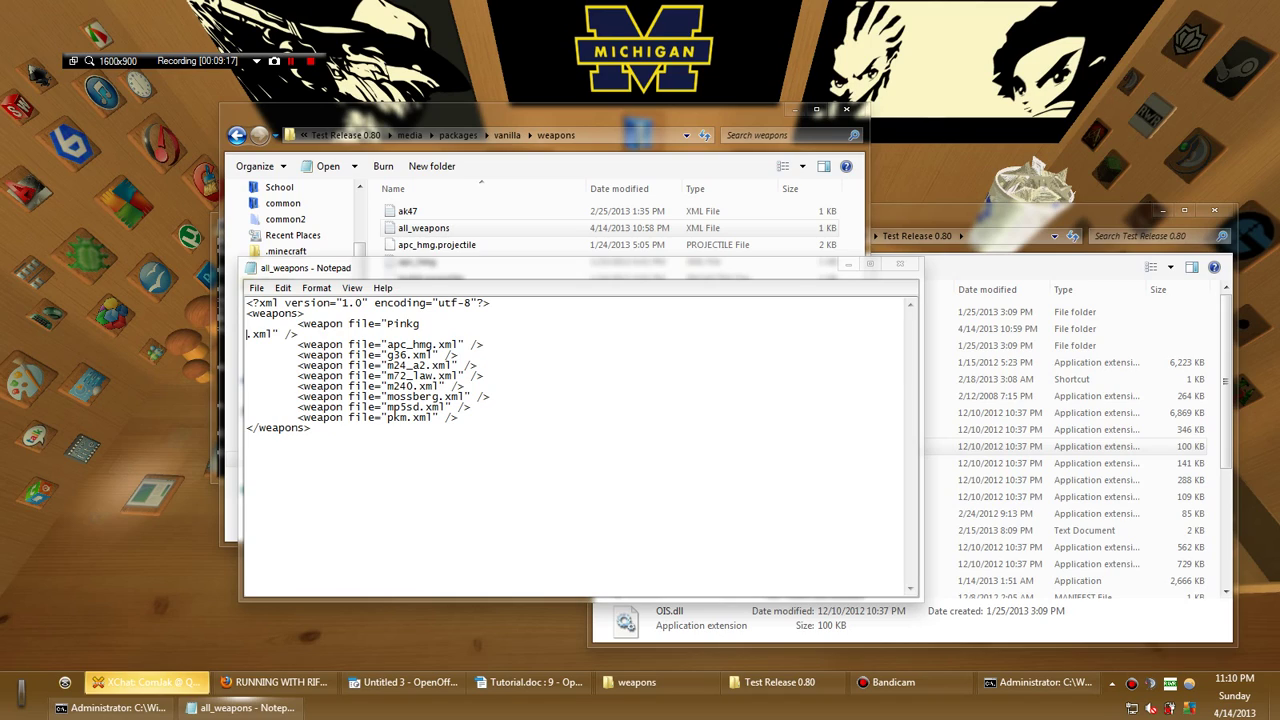
key(BackSpace)
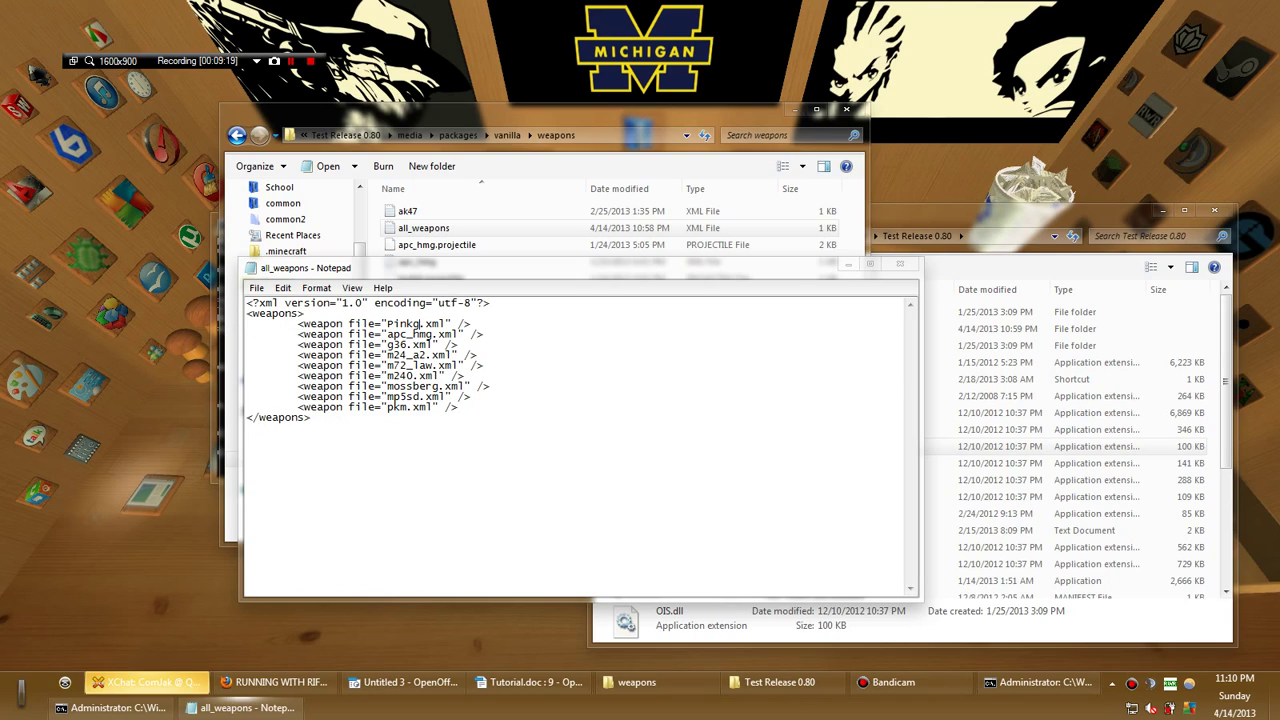
click(900, 263)
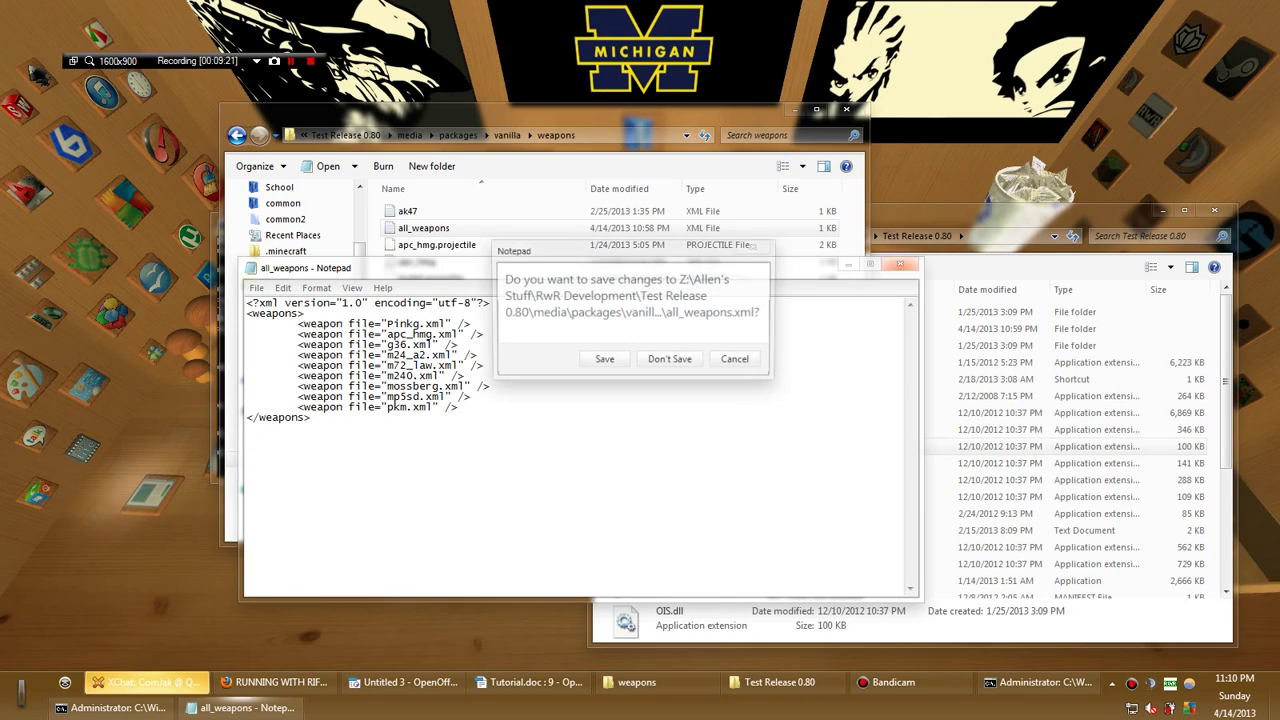
click(606, 360)
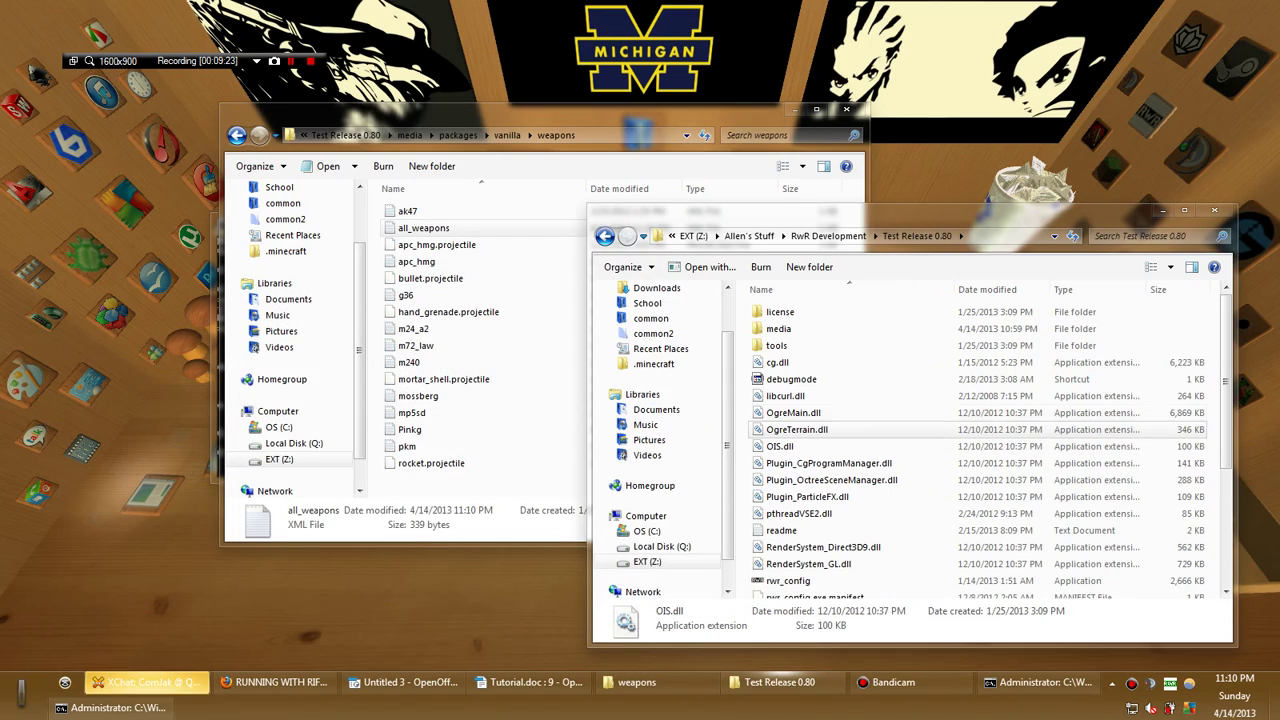
Open the properties of the debugmode shortcut in the Test Release 0.80 folder to examine its target
click(960, 429)
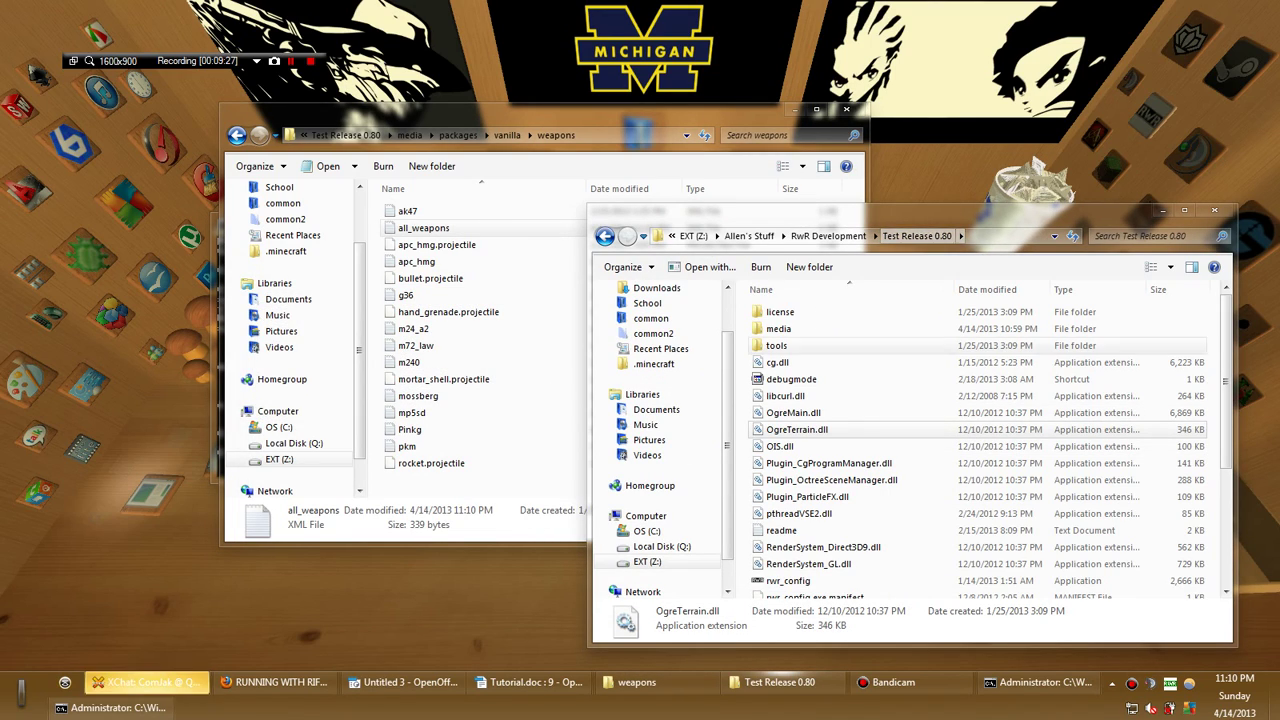
right_click(820, 379)
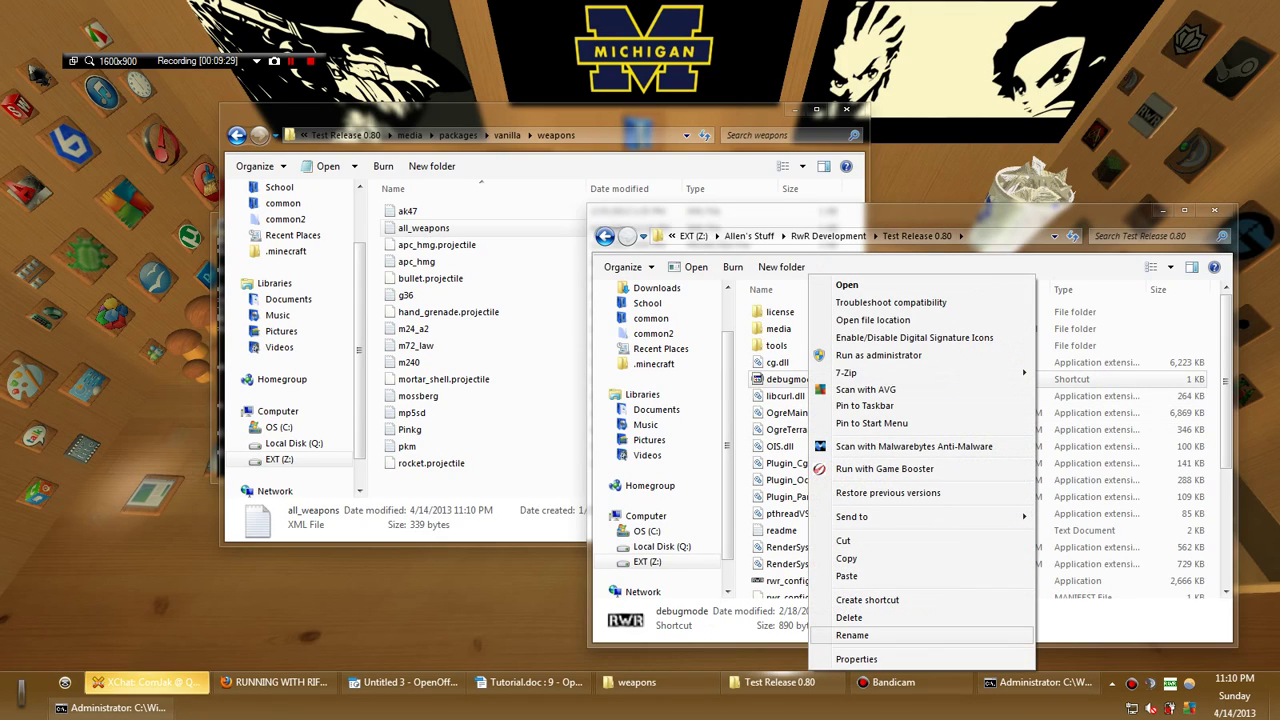
click(850, 659)
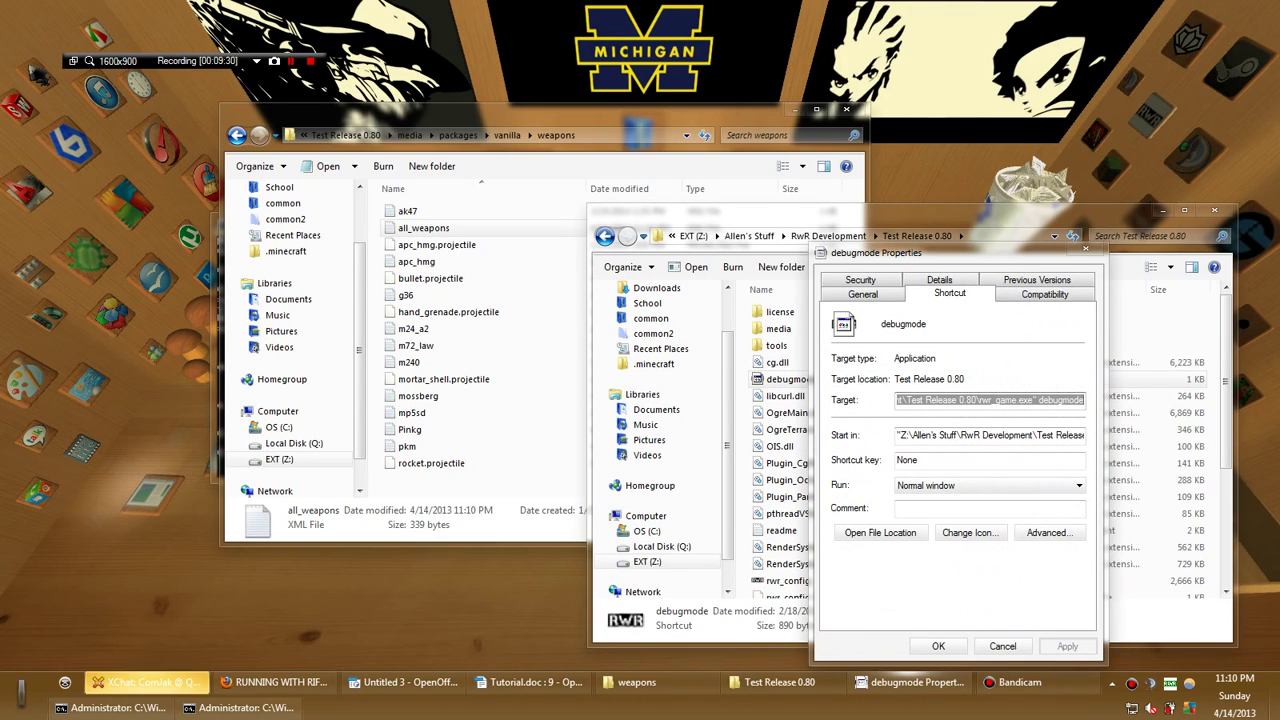
Examine the end of the debugmode shortcut's target path and close its properties
drag(1038, 401, 1080, 401)
click(1080, 401)
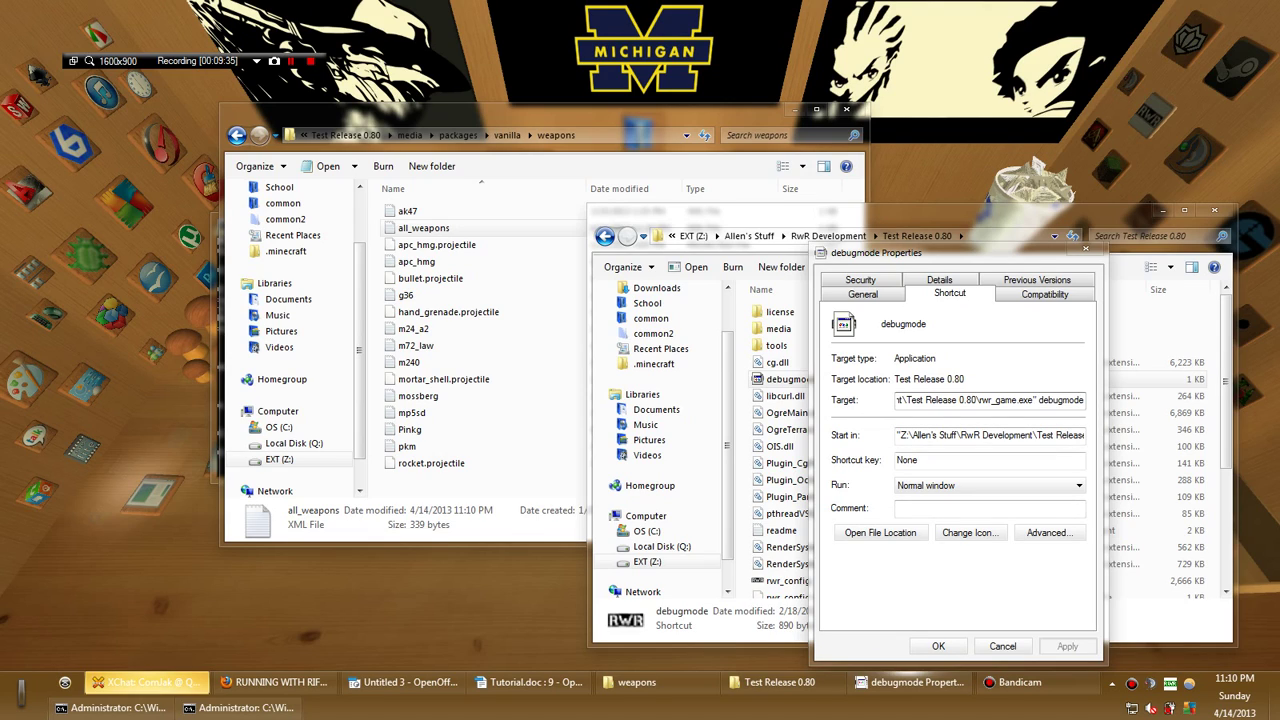
click(938, 646)
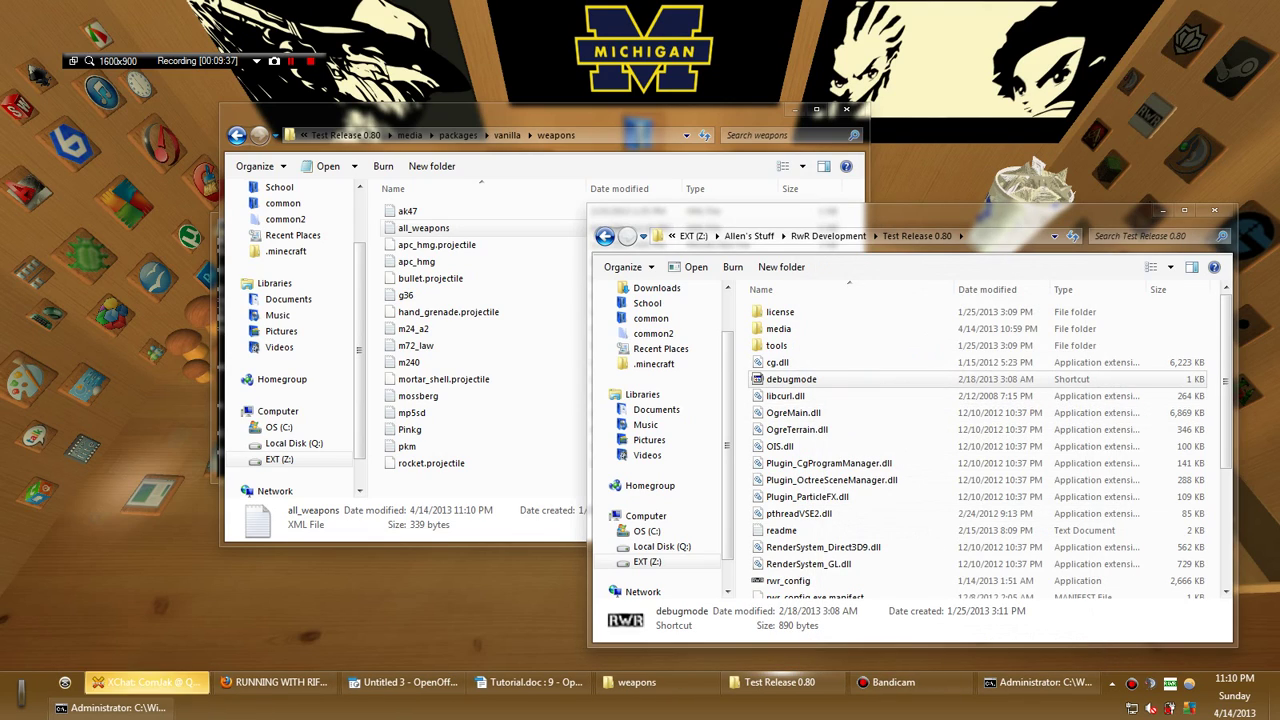
Launch the game through the debugmode shortcut and start a new game
key(Return)
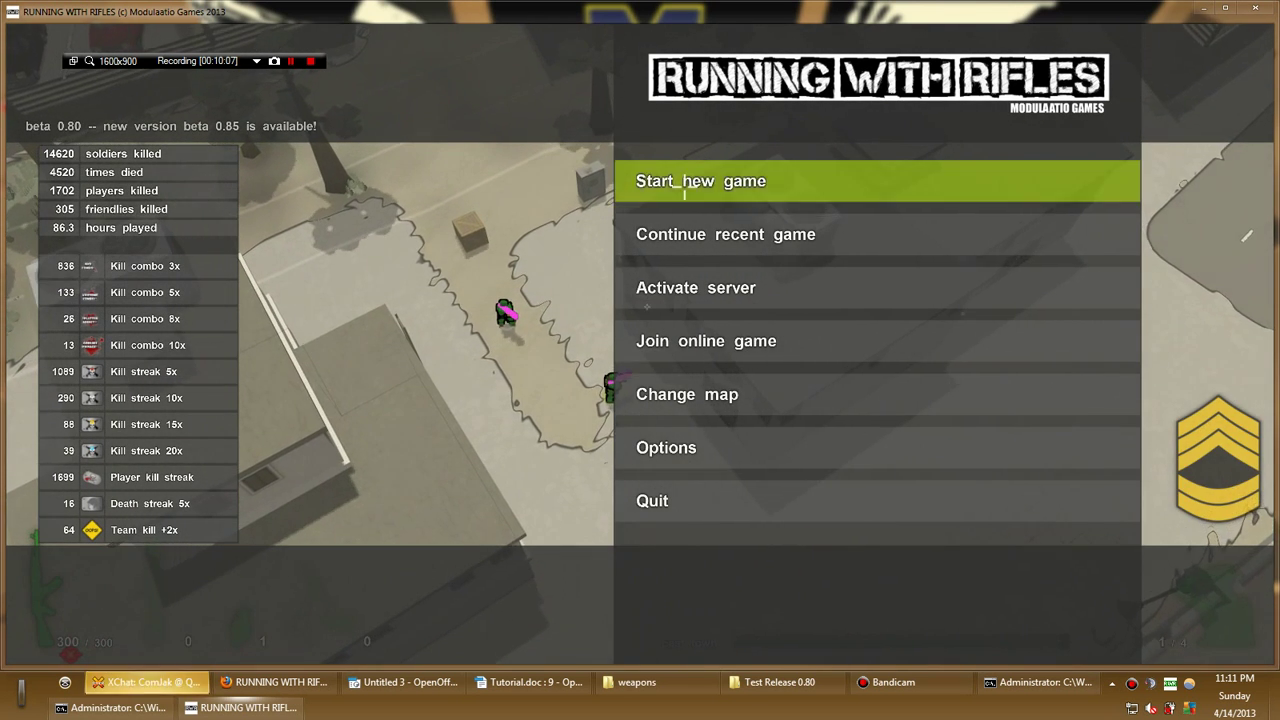
click(686, 185)
click(760, 565)
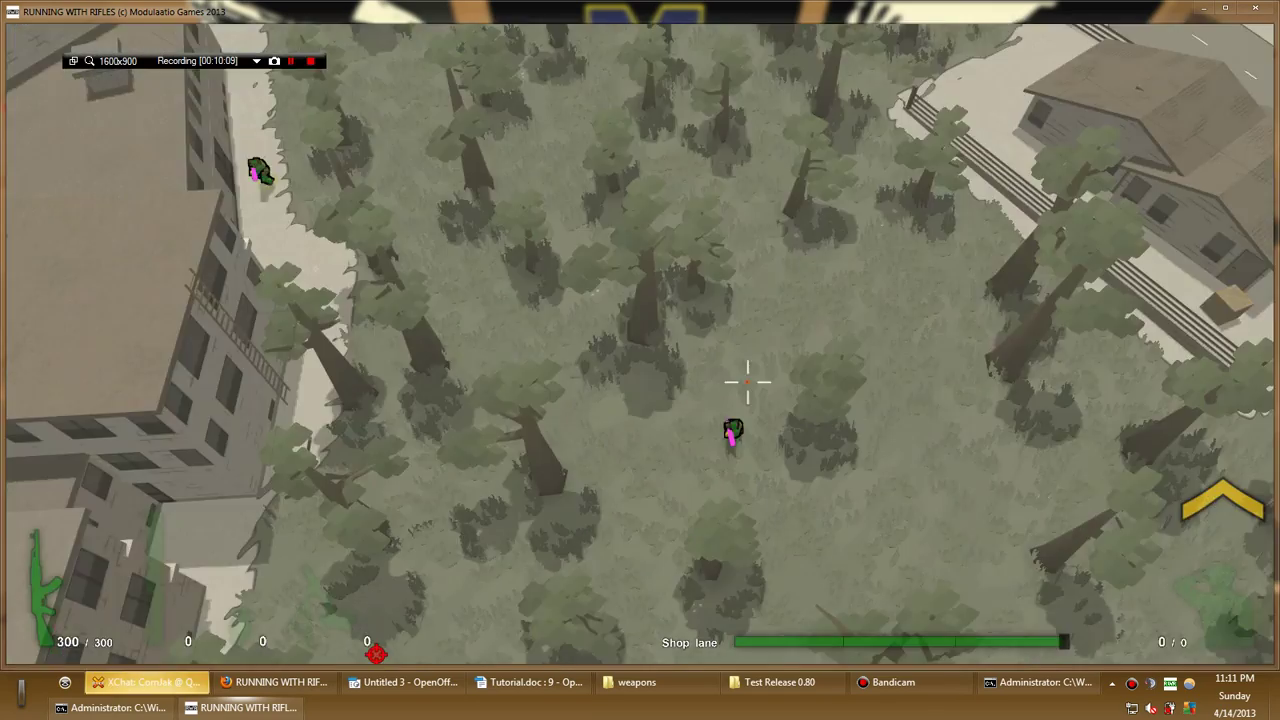
Test-fire the pink weapon in short bursts while moving the soldier, lower the system volume, and reload
click(745, 373)
key(d)
key(XF86AudioLowerVolume)
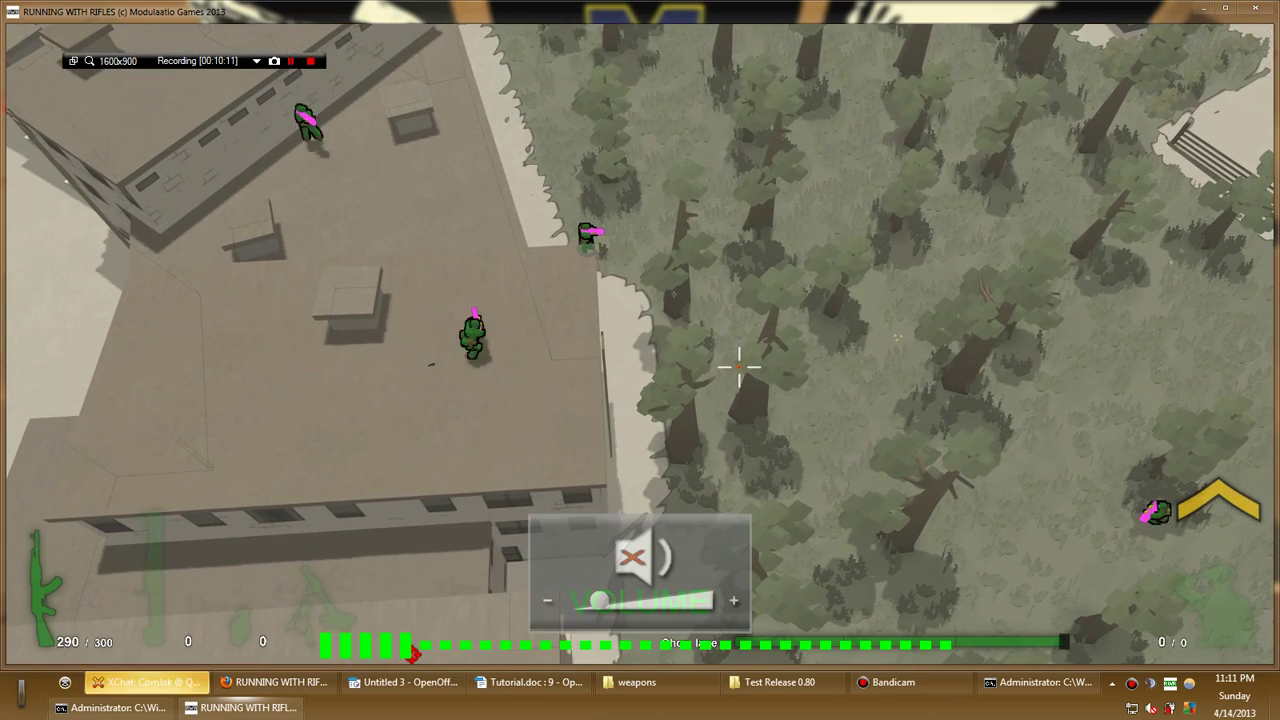
click(741, 367)
key(XF86AudioLowerVolume)
key(s)
click(740, 365)
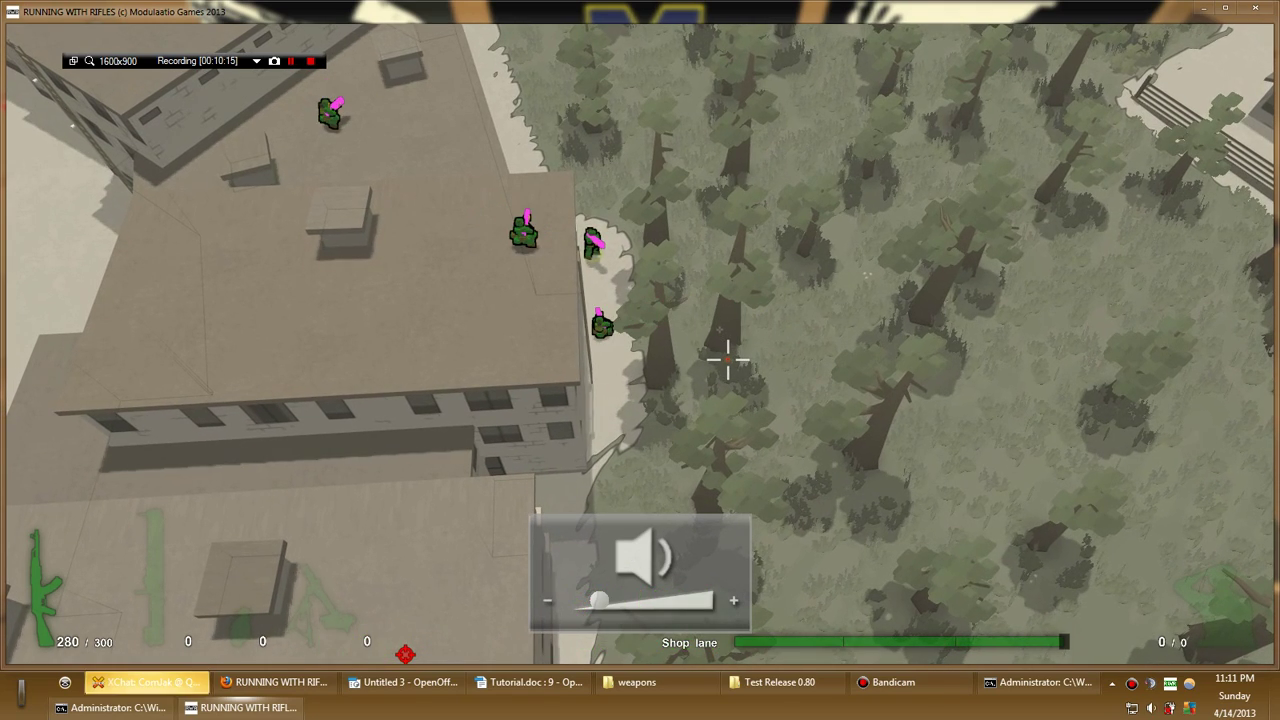
click(728, 360)
key(d)
key(s)
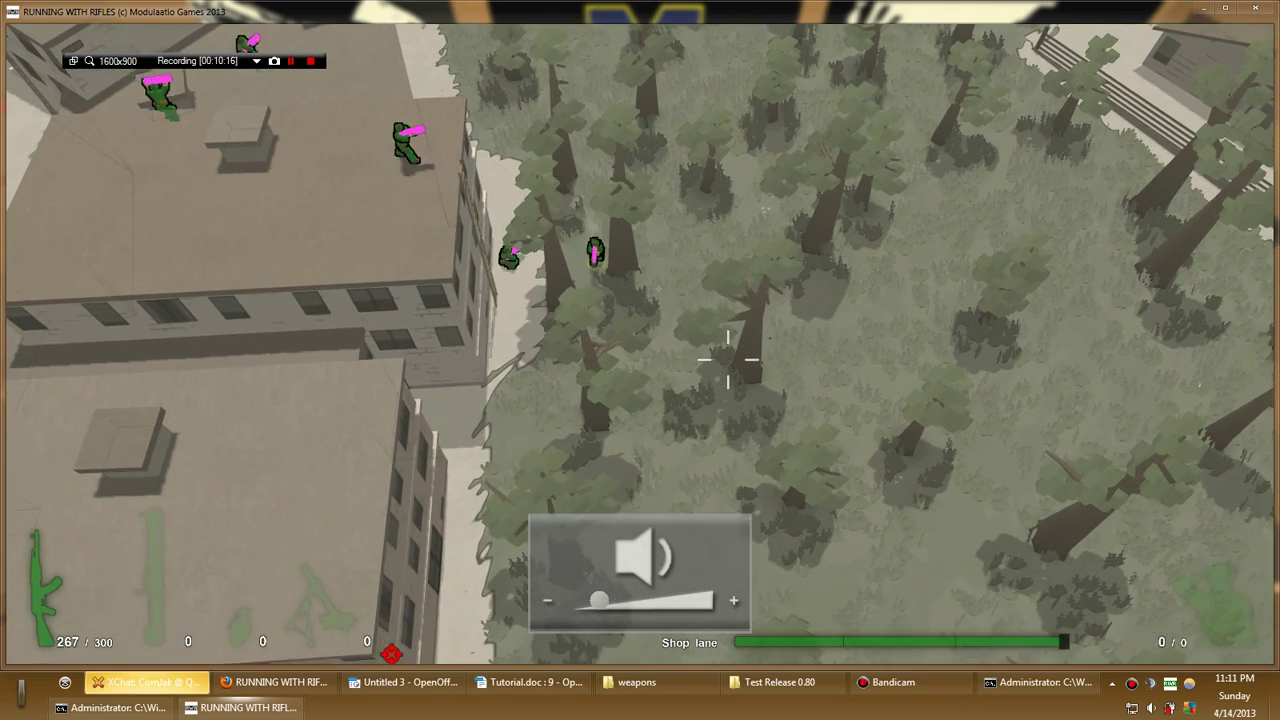
key(r)
key(s)
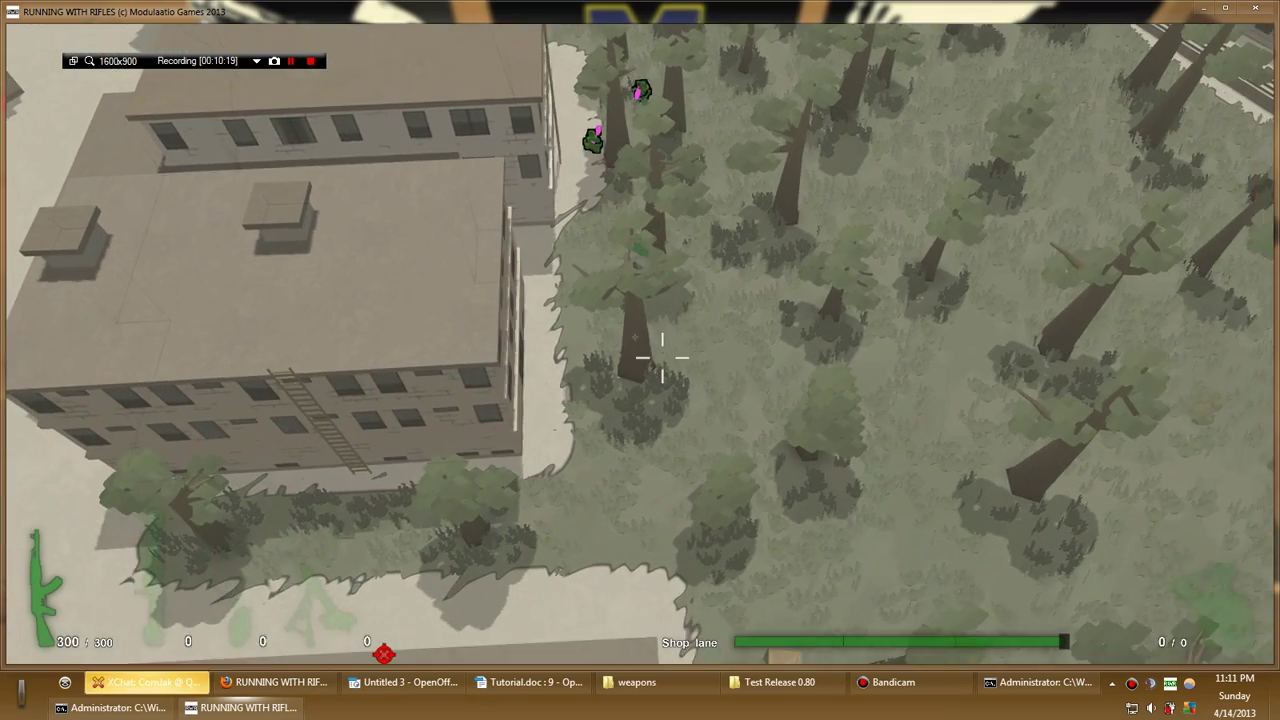
Walk the soldier up the ladder onto the building's roof, fire towards the forest and reload
key(s)
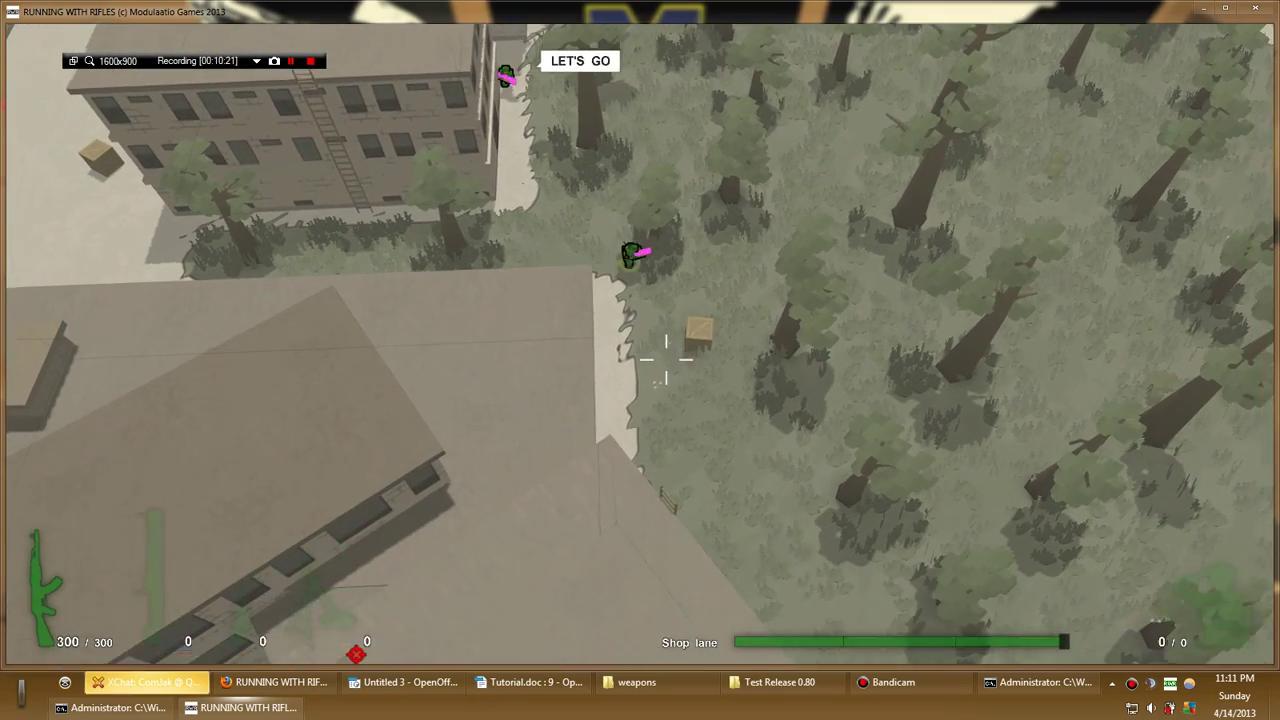
key(w)
key(a)
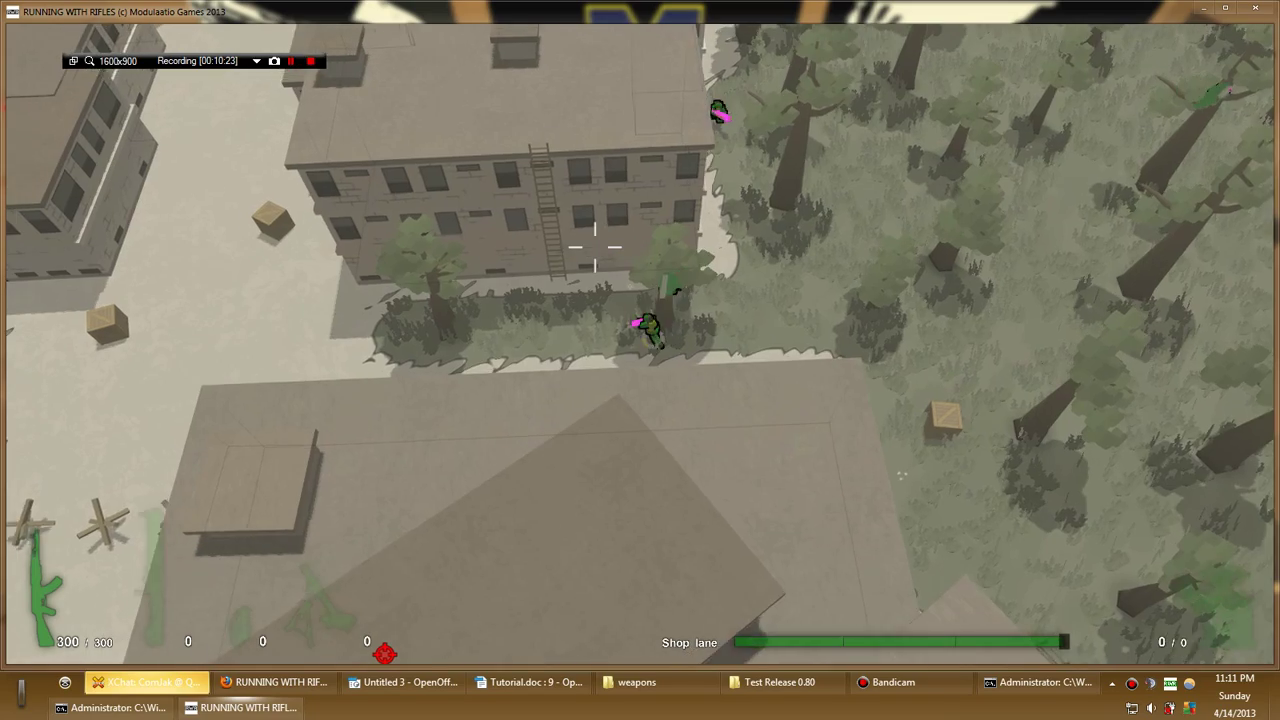
key(w)
key(a)
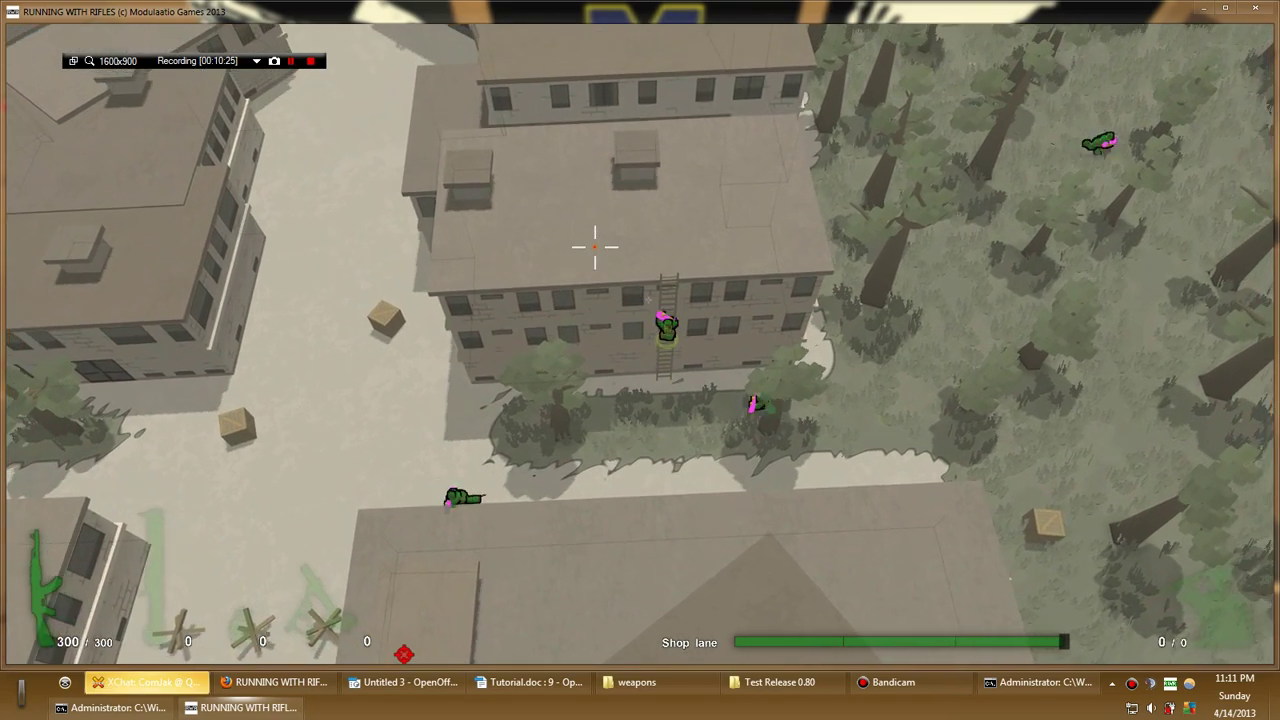
key(w)
key(d)
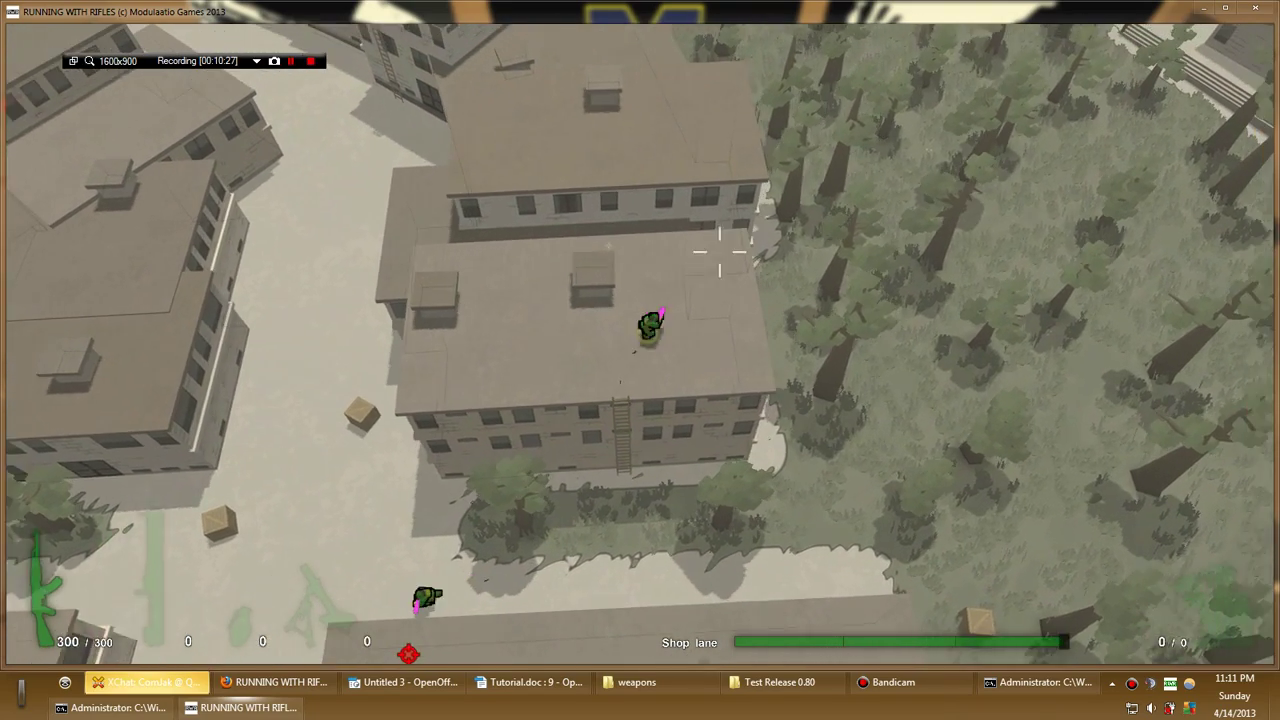
click(816, 286)
key(r)
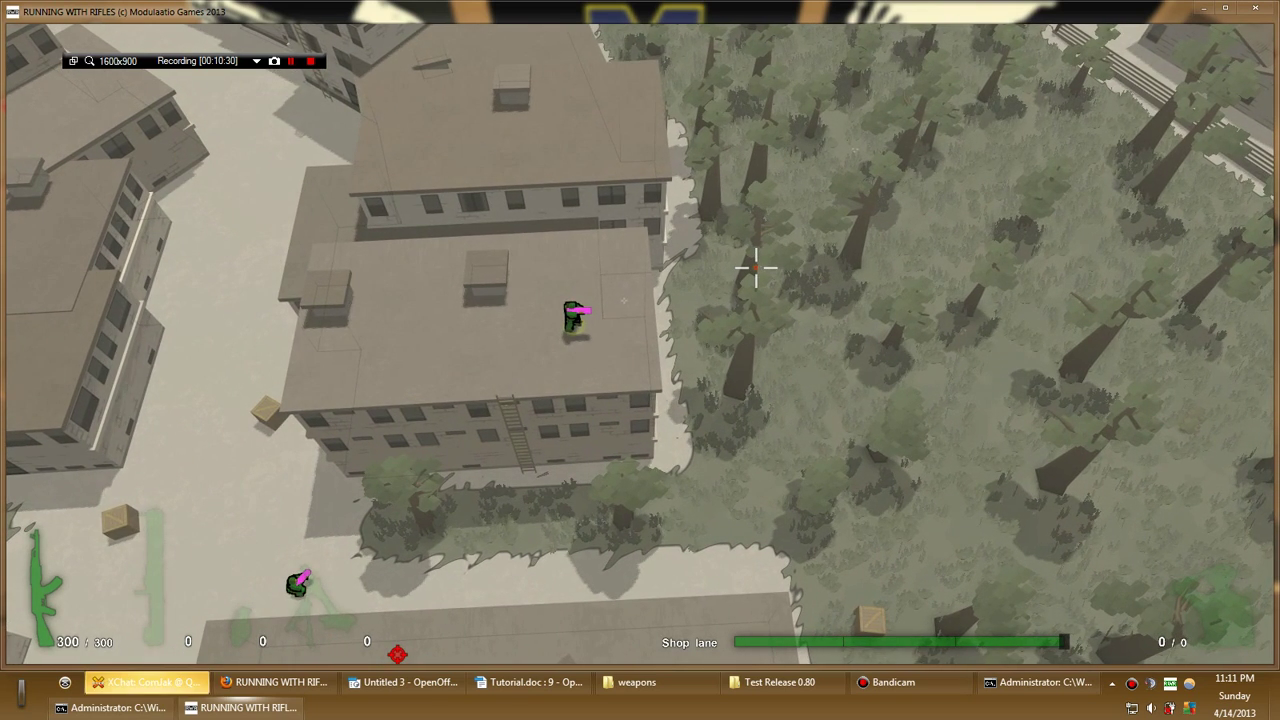
View the soldier on the roof up close to examine how he holds the pink weapon
scroll(756, 267, up, 5)
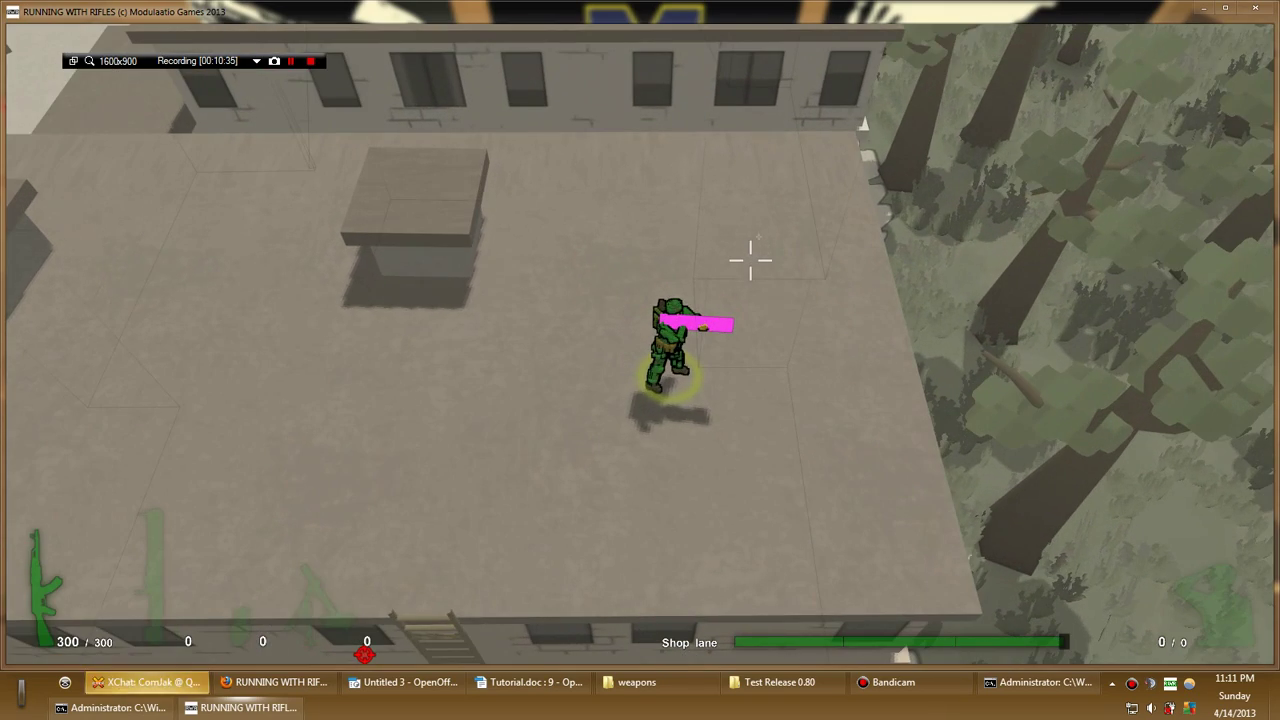
scroll(750, 260, down, 3)
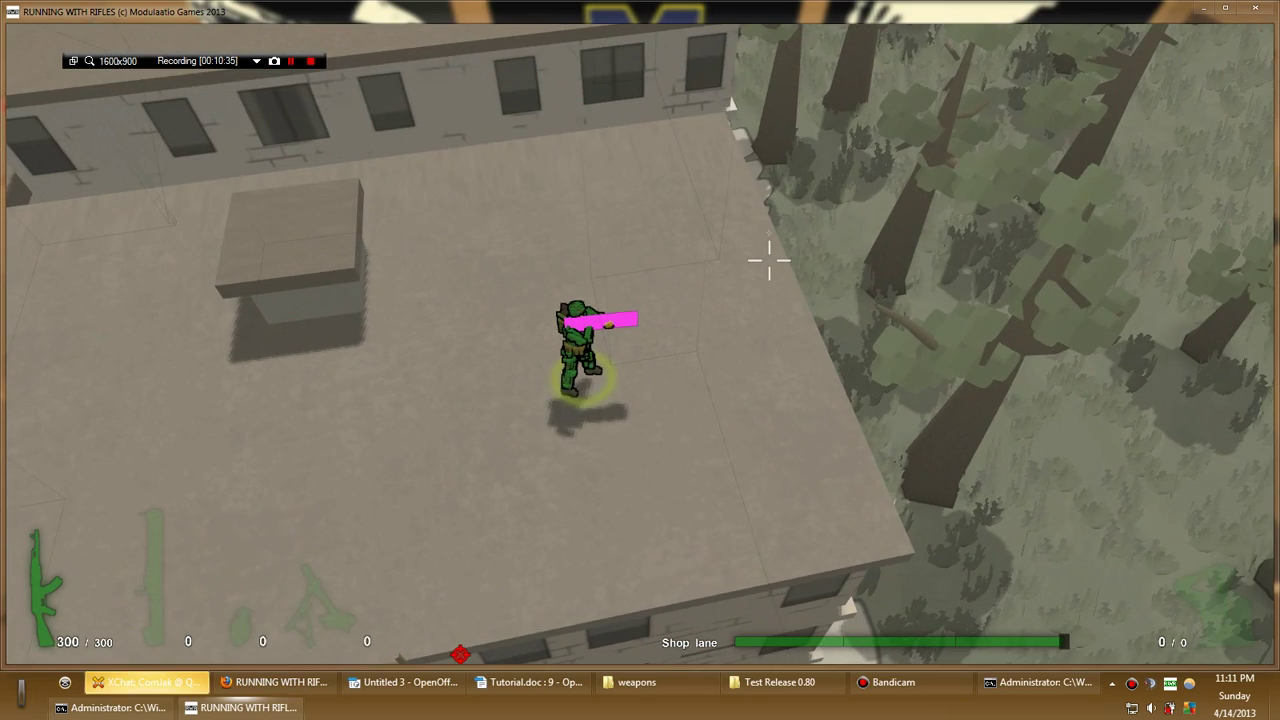
scroll(760, 260, up, 8)
scroll(780, 260, down, 8)
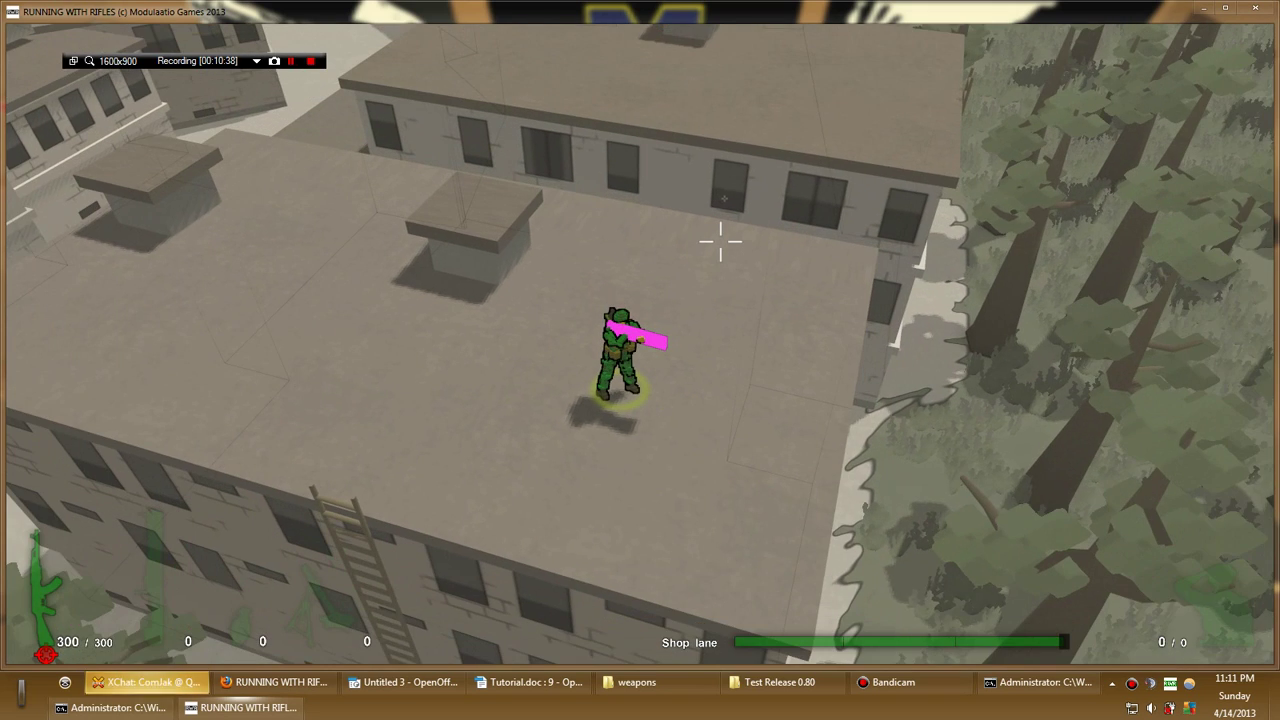
scroll(749, 251, up, 4)
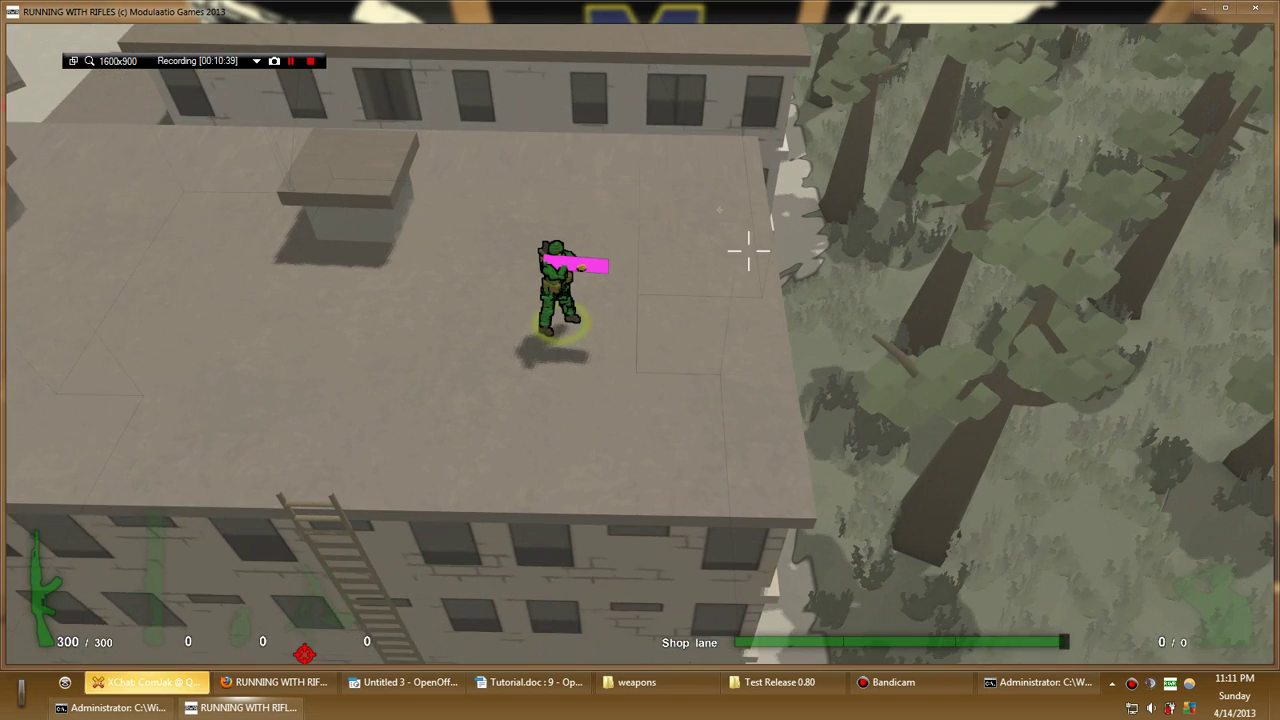
scroll(636, 242, down, 3)
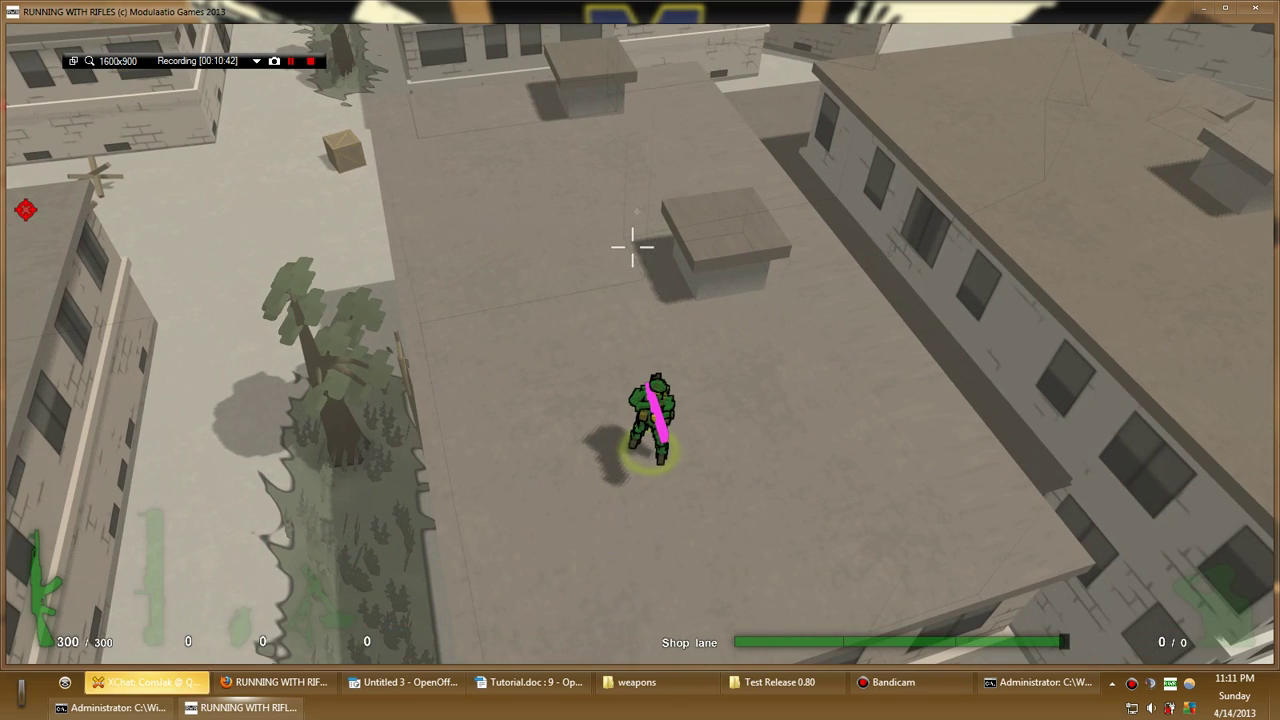
Switch to the Command Prompt, review the sproxel2rwr Pinkstick.csv conversion command with offsets -22 -3 0, and close the window
key(alt+Tab)
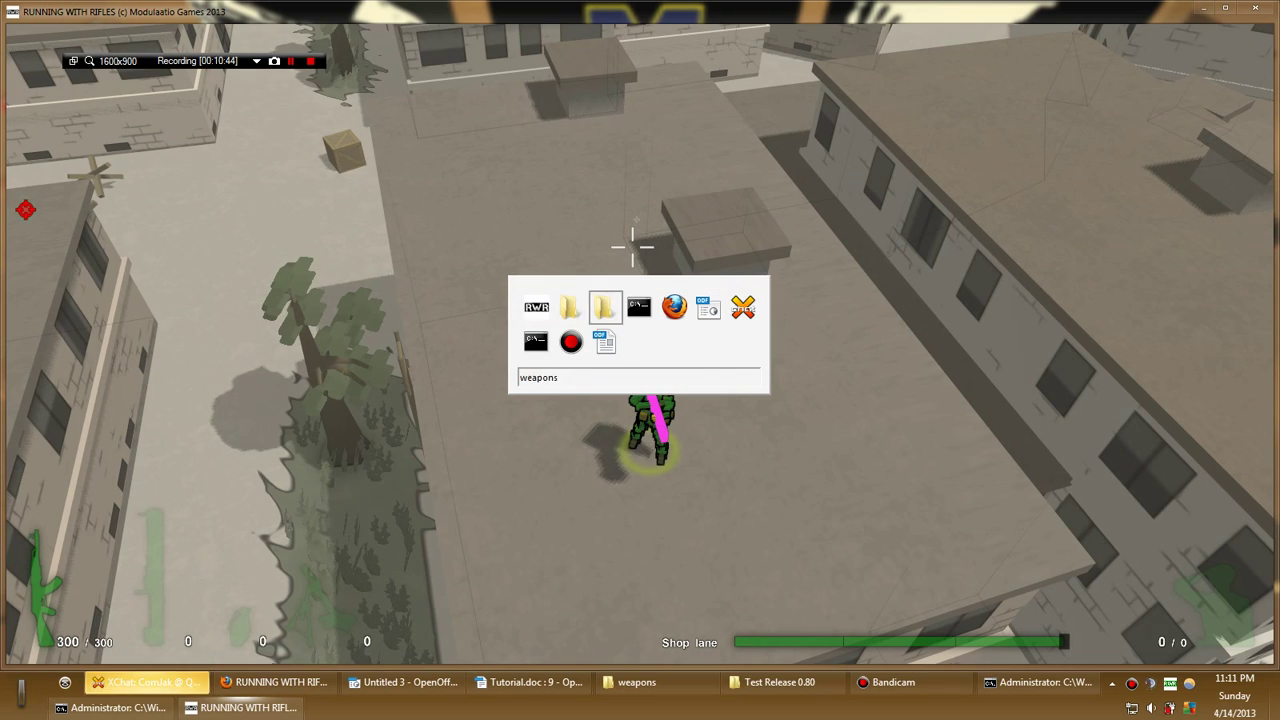
key(alt+Tab)
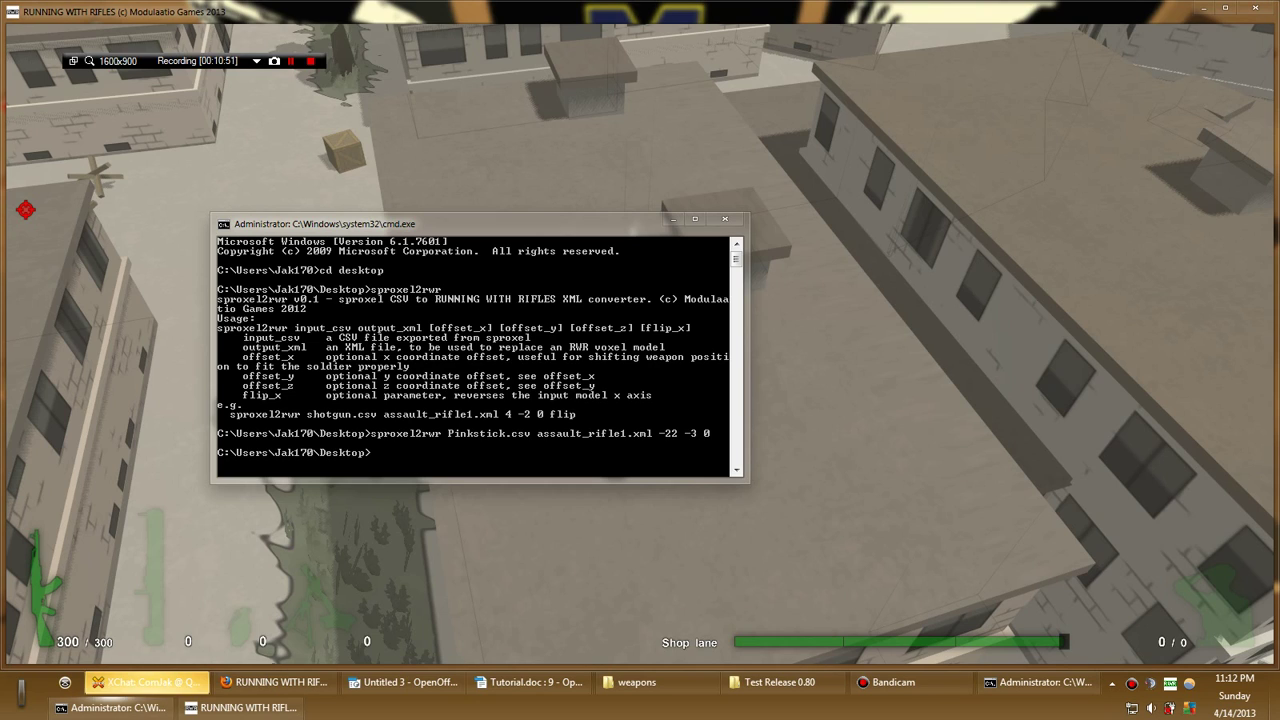
drag(480, 223, 919, 68)
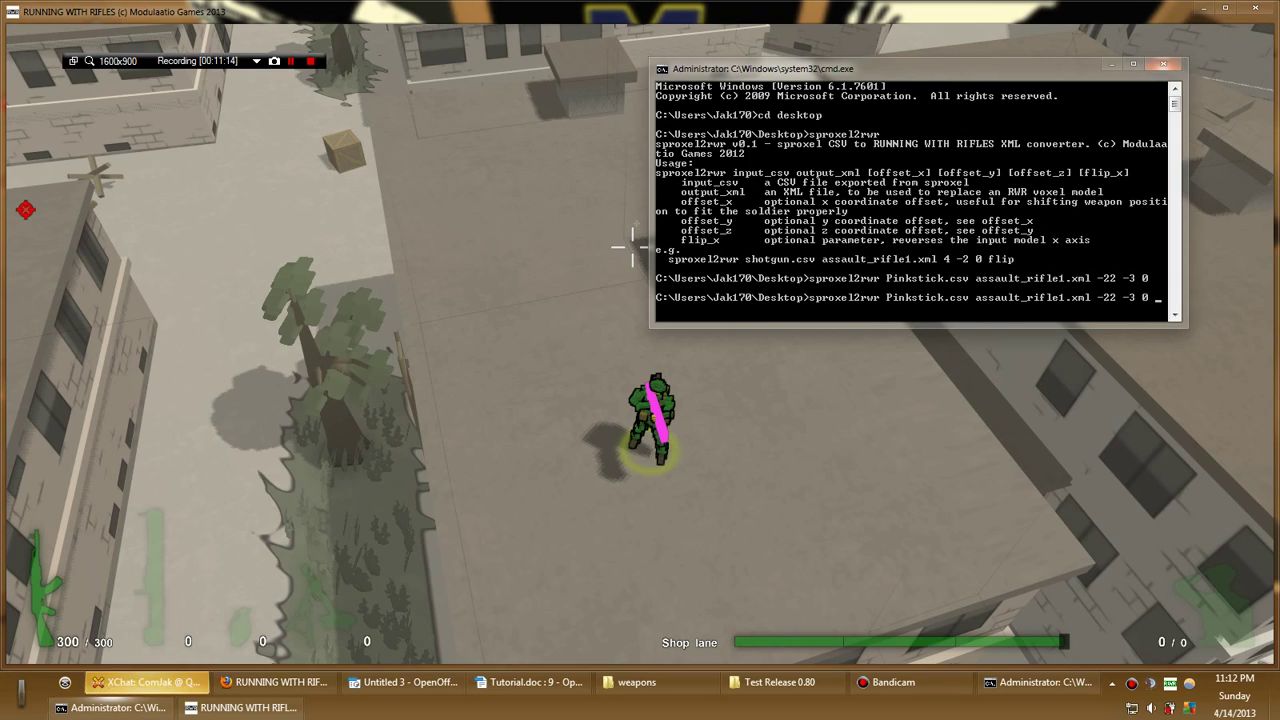
click(1163, 64)
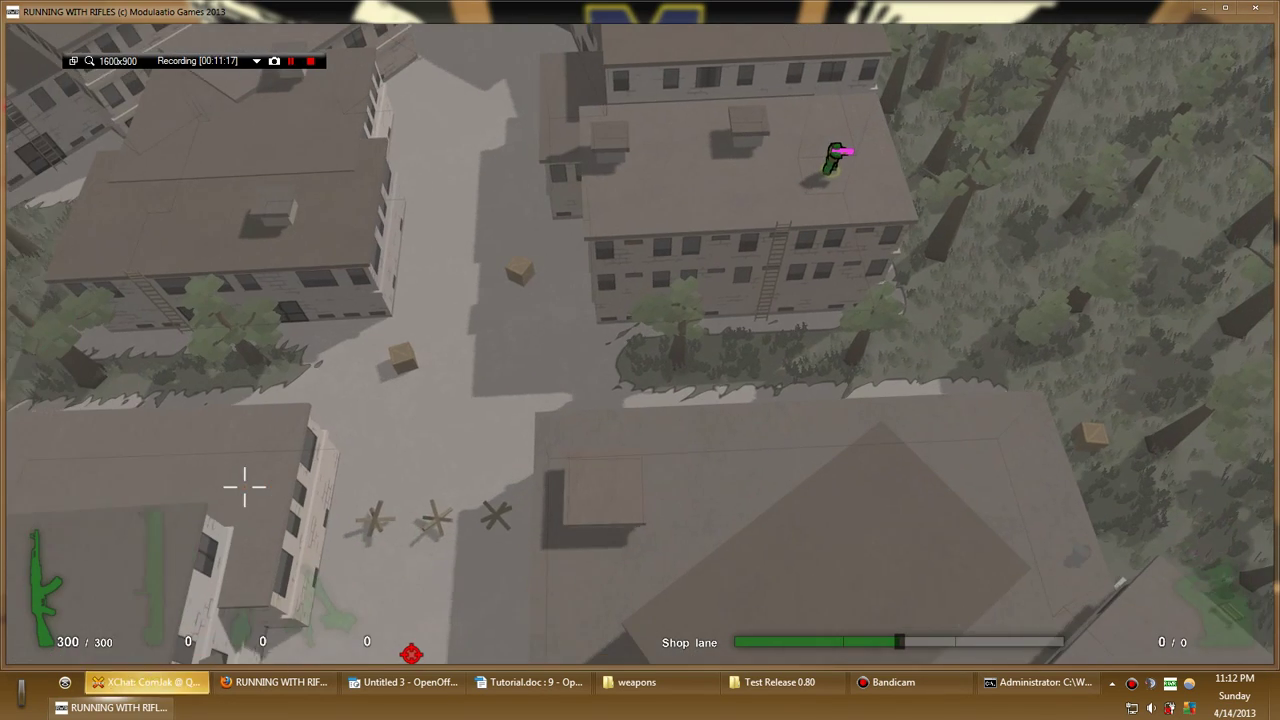
Set the voxel size to its maximum in the visual quality options and return to the game
key(Escape)
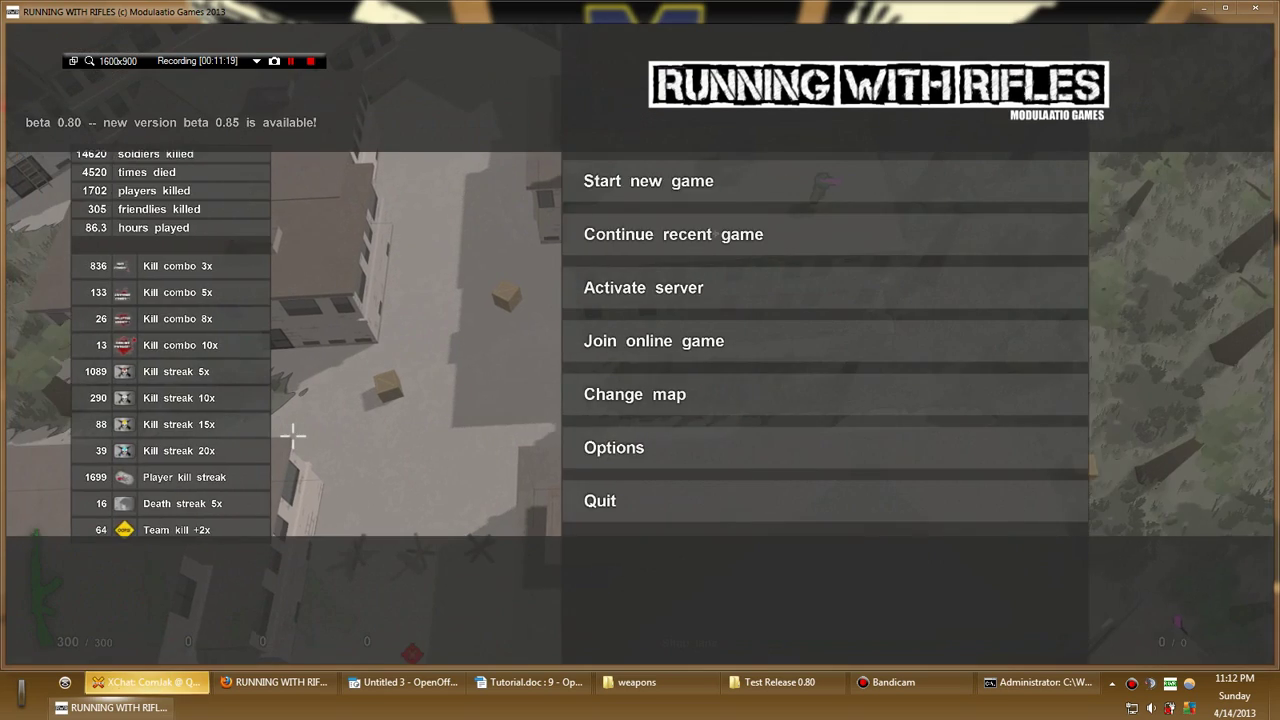
click(702, 460)
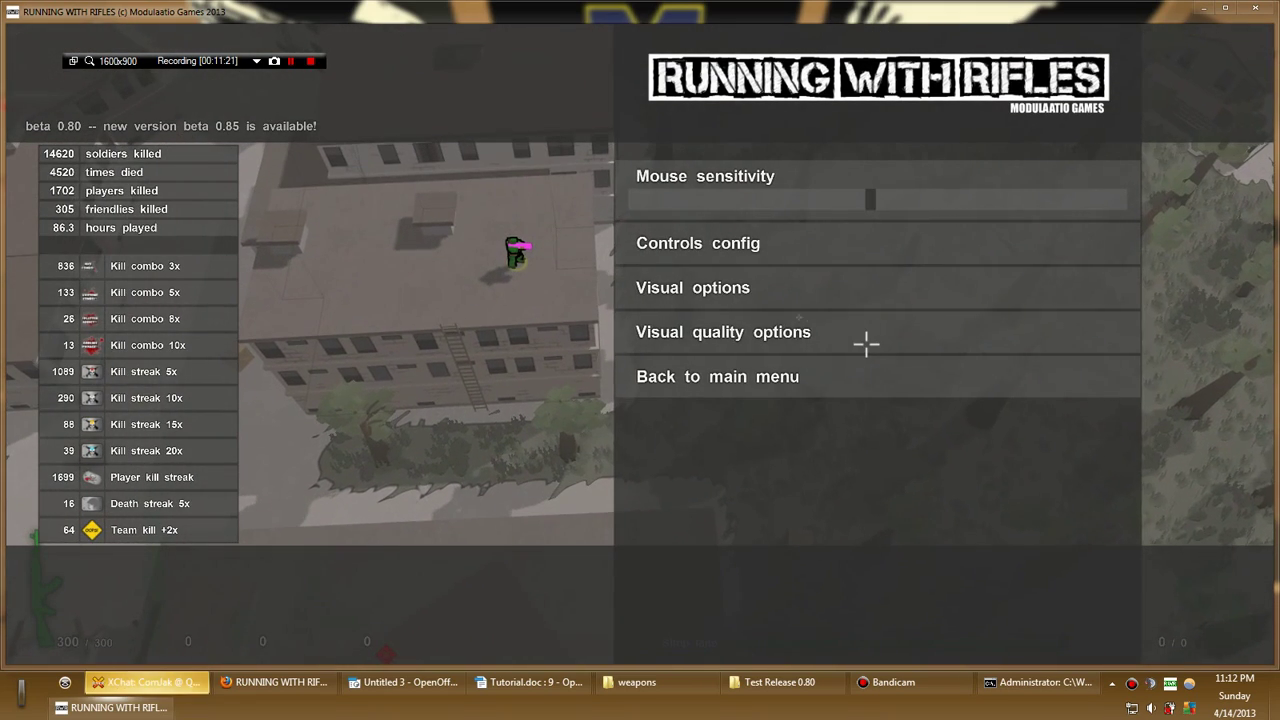
click(857, 334)
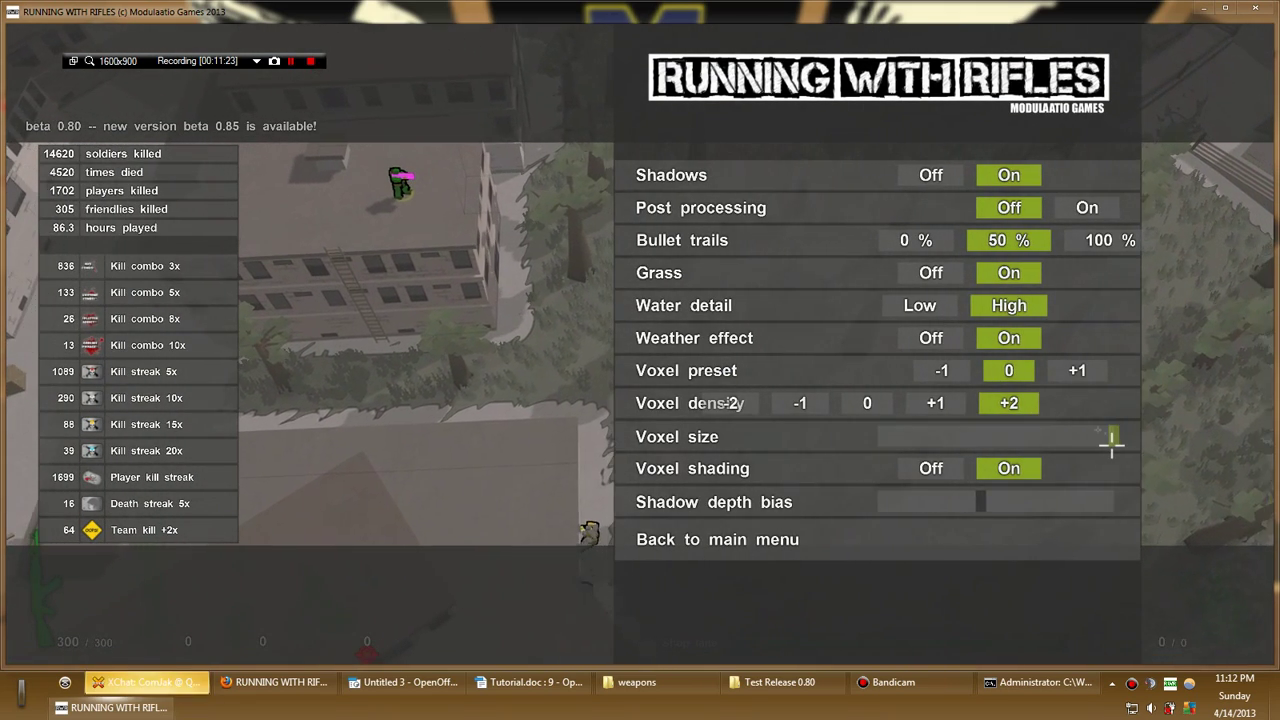
key(Escape)
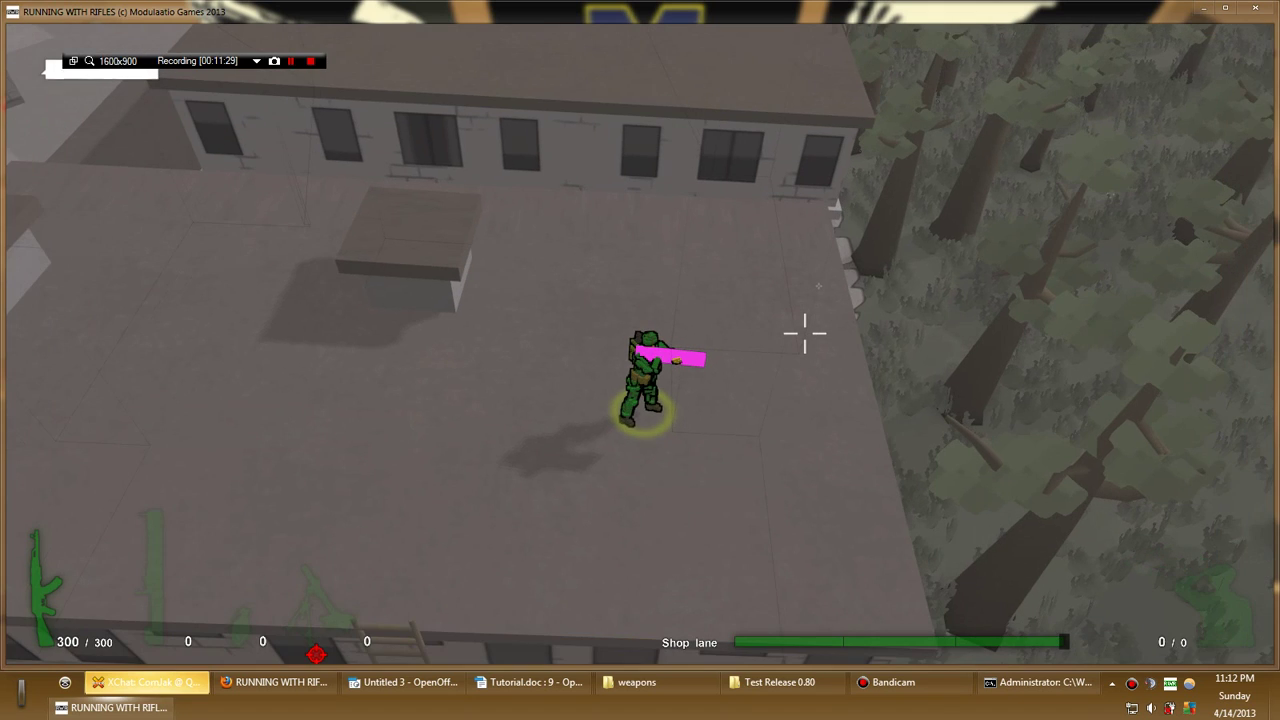
Reduce the voxel size to about the middle of its range and inspect the weapon on the soldier up close
key(Escape)
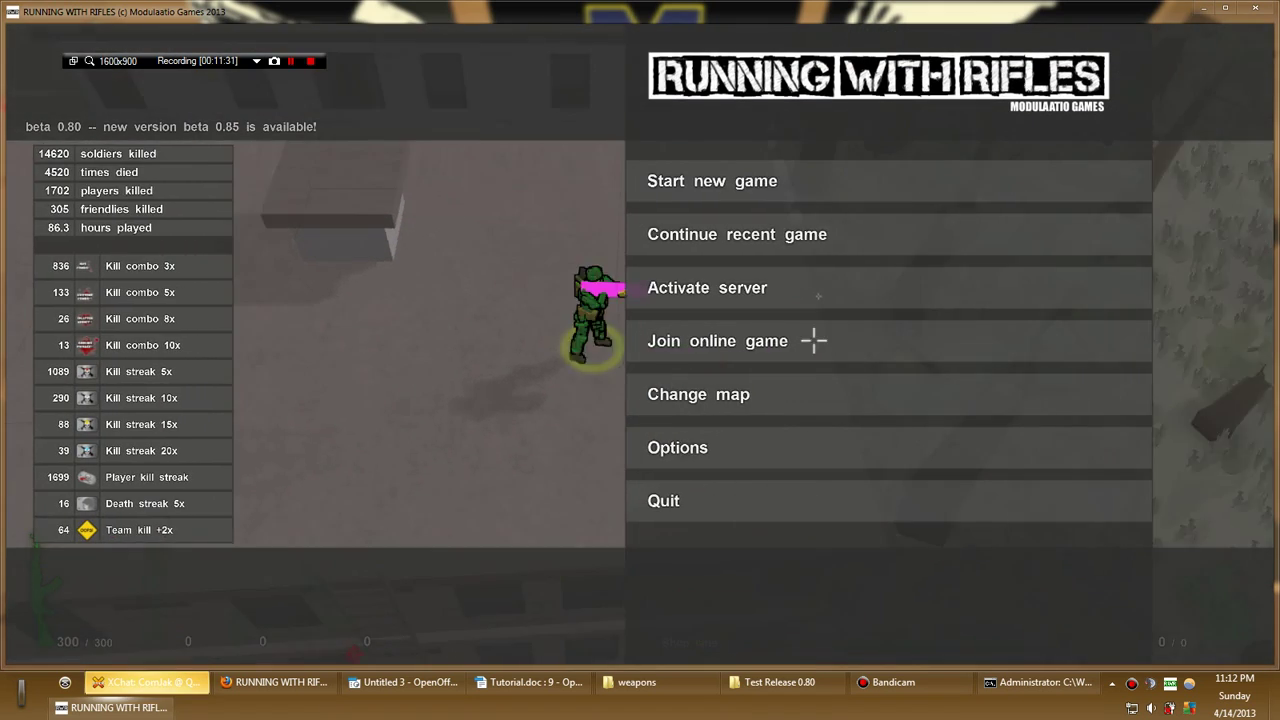
click(806, 444)
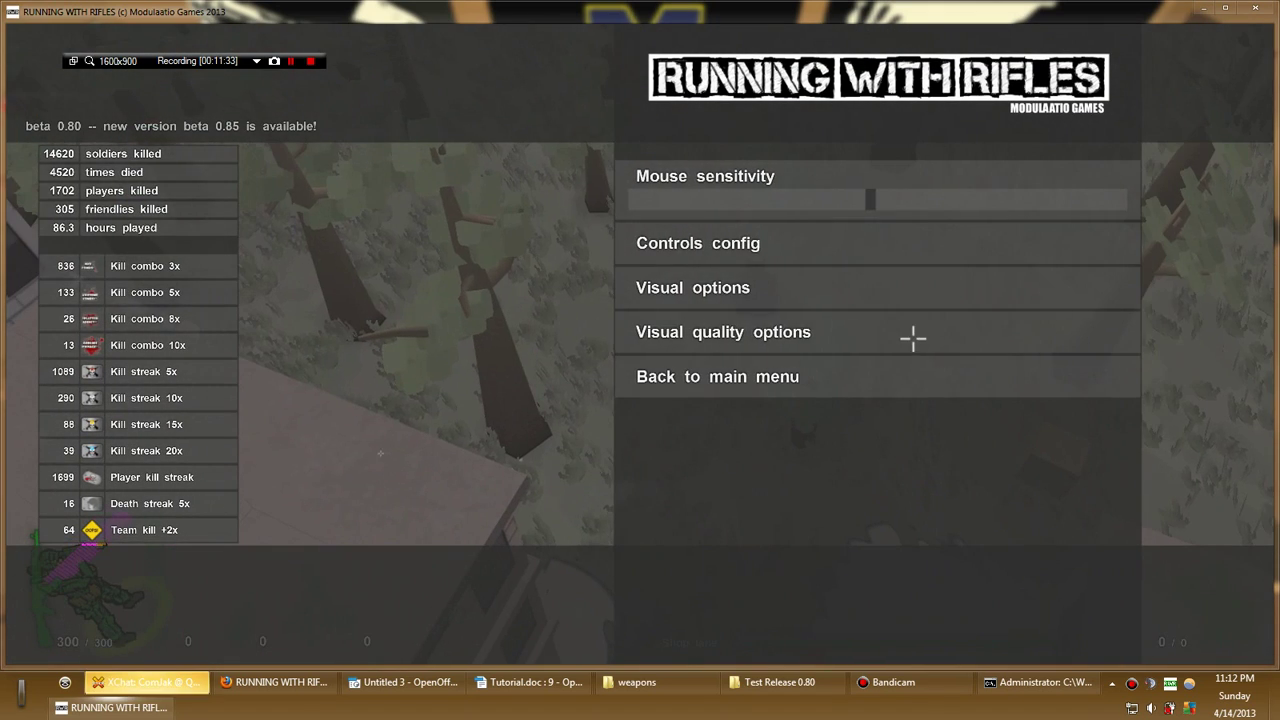
click(913, 338)
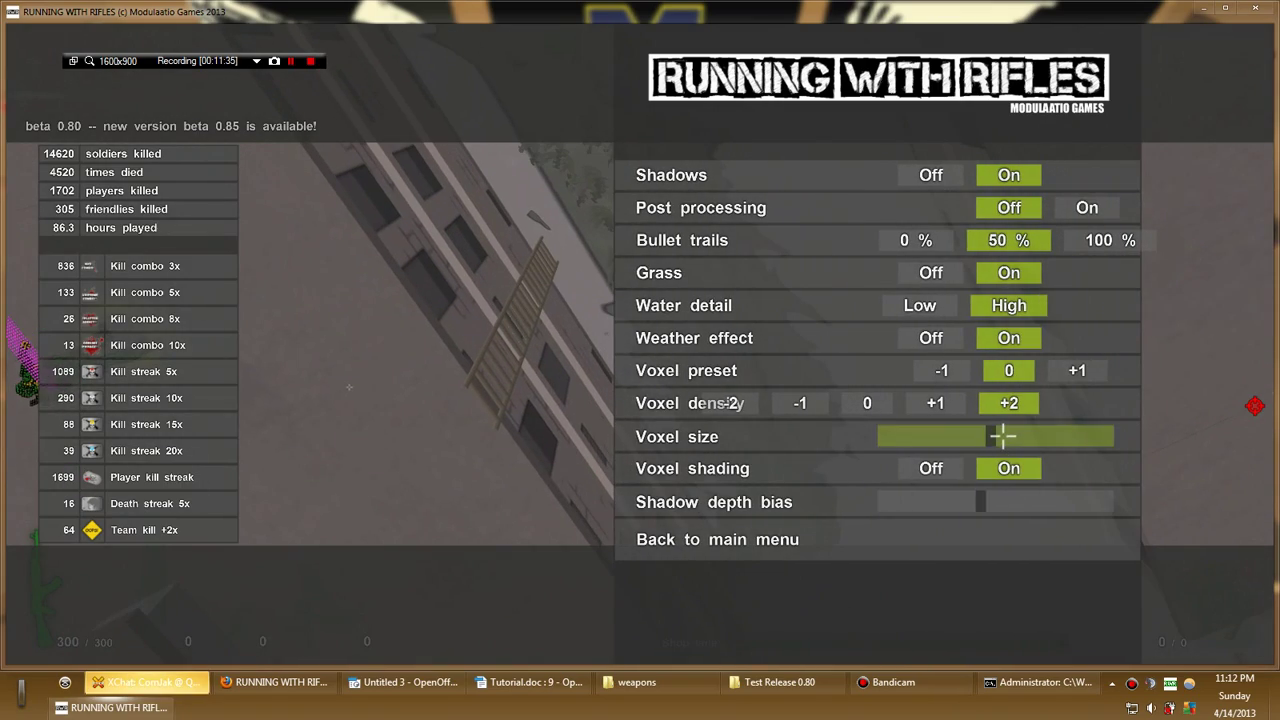
key(Escape)
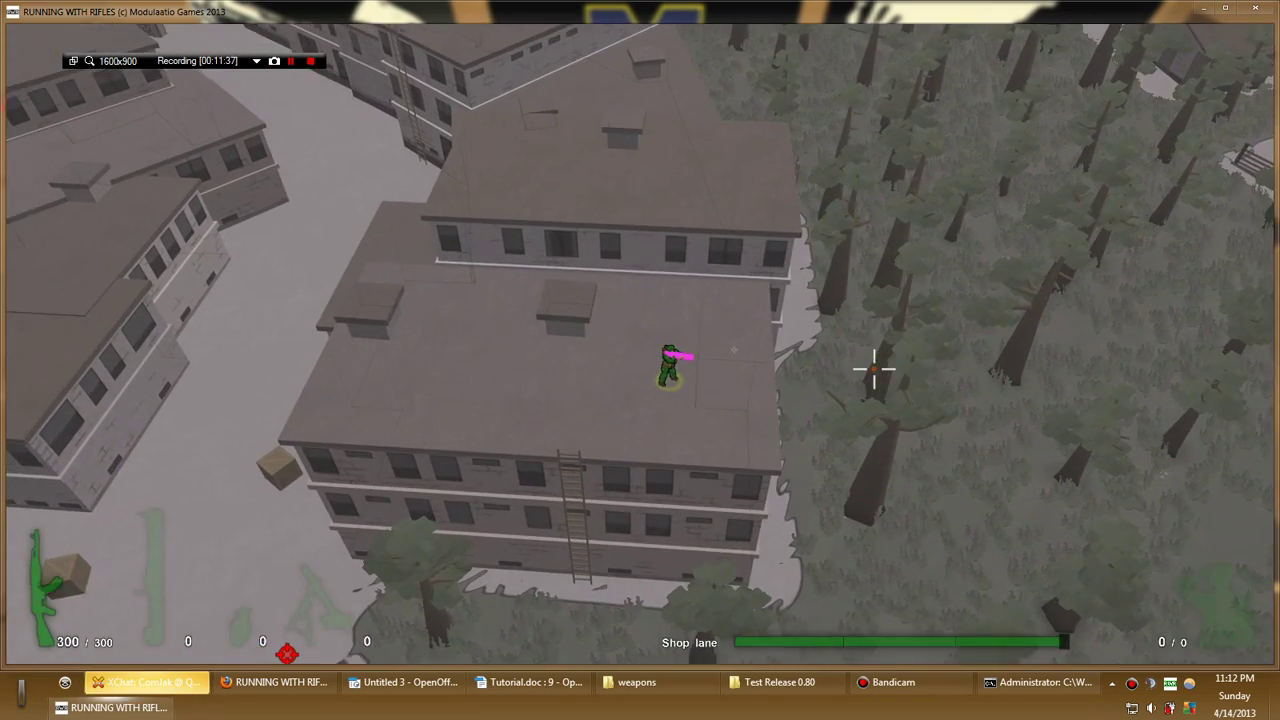
scroll(874, 369, up, 5)
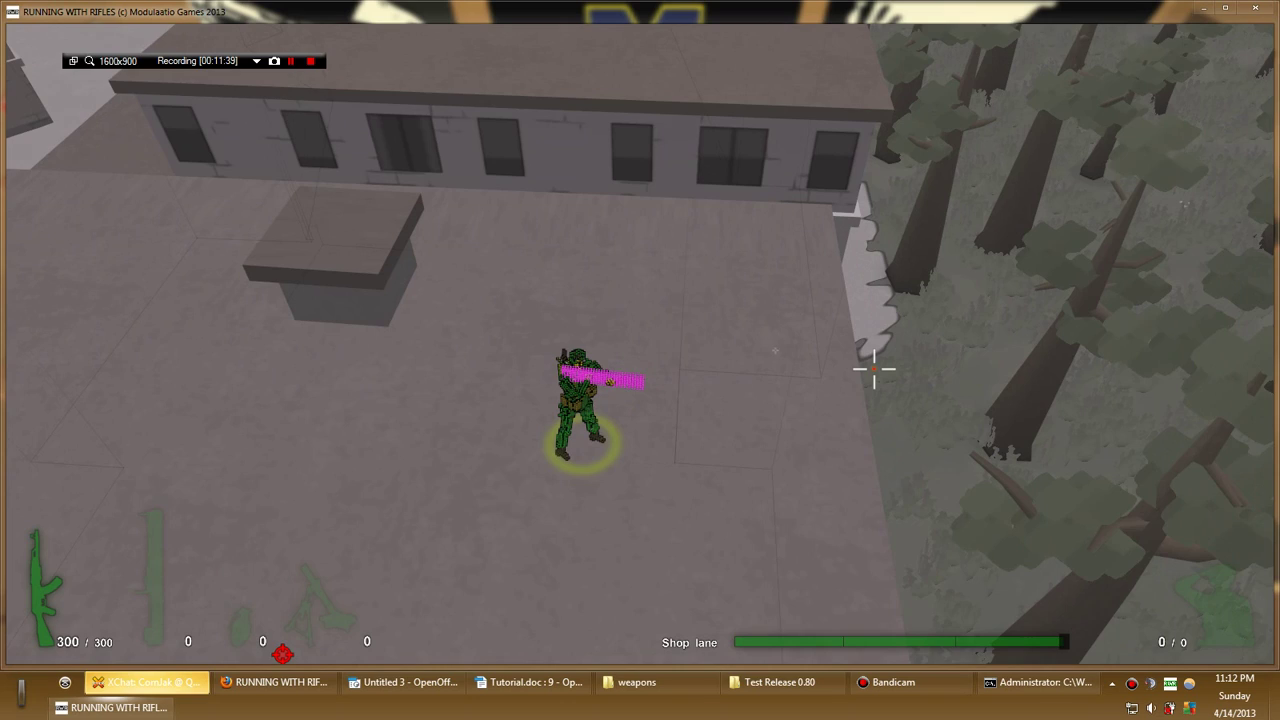
scroll(874, 369, down, 4)
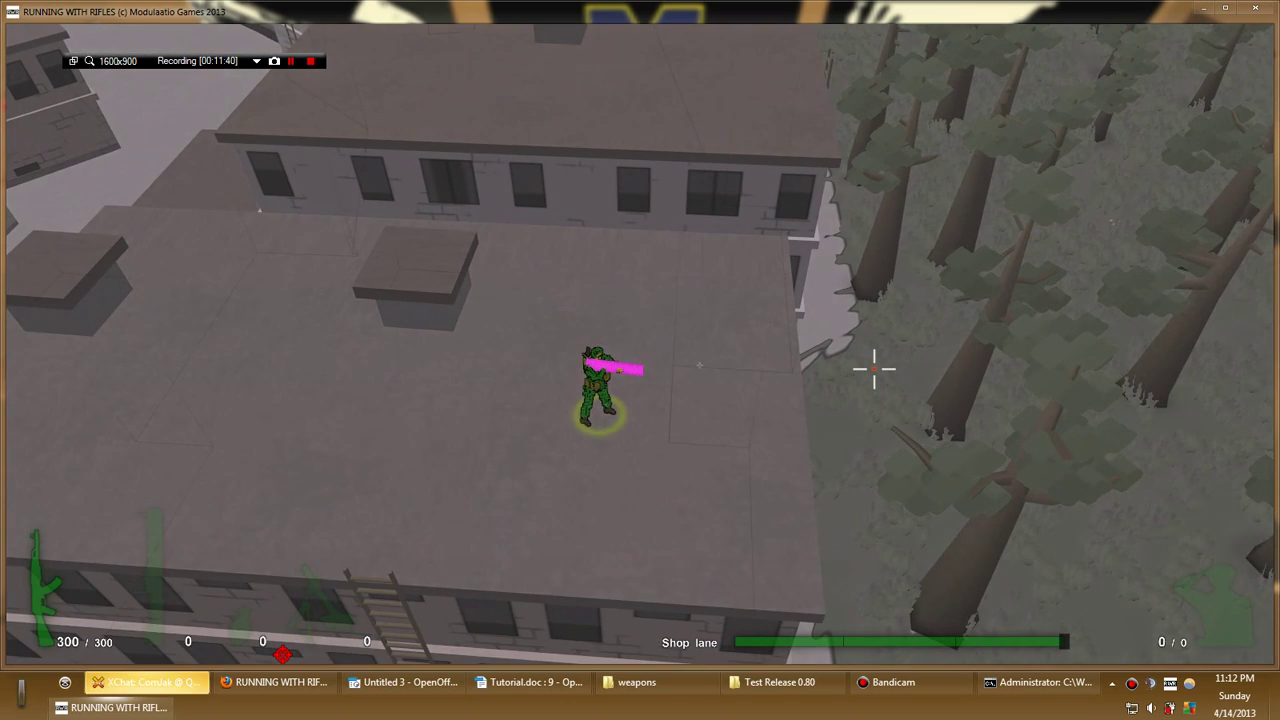
Increase the voxel size again in the visual quality options, return to the game and move the soldier across the roof
key(Escape)
click(790, 440)
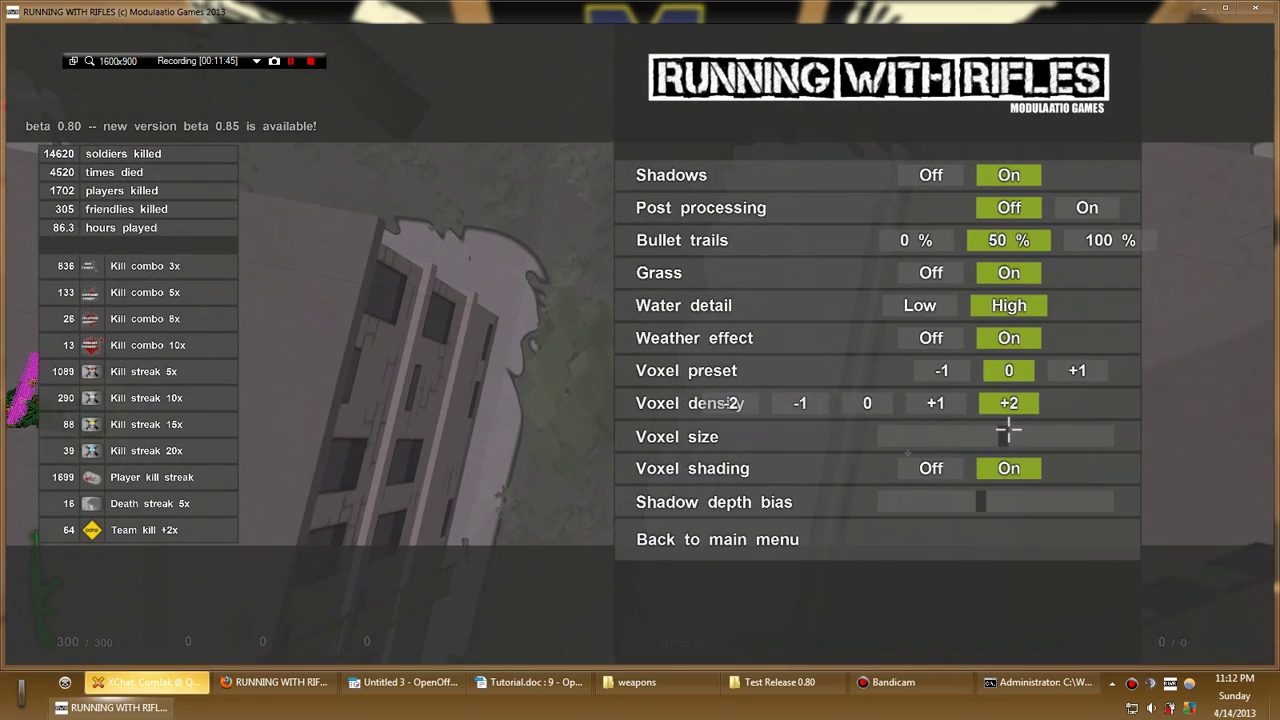
key(Escape)
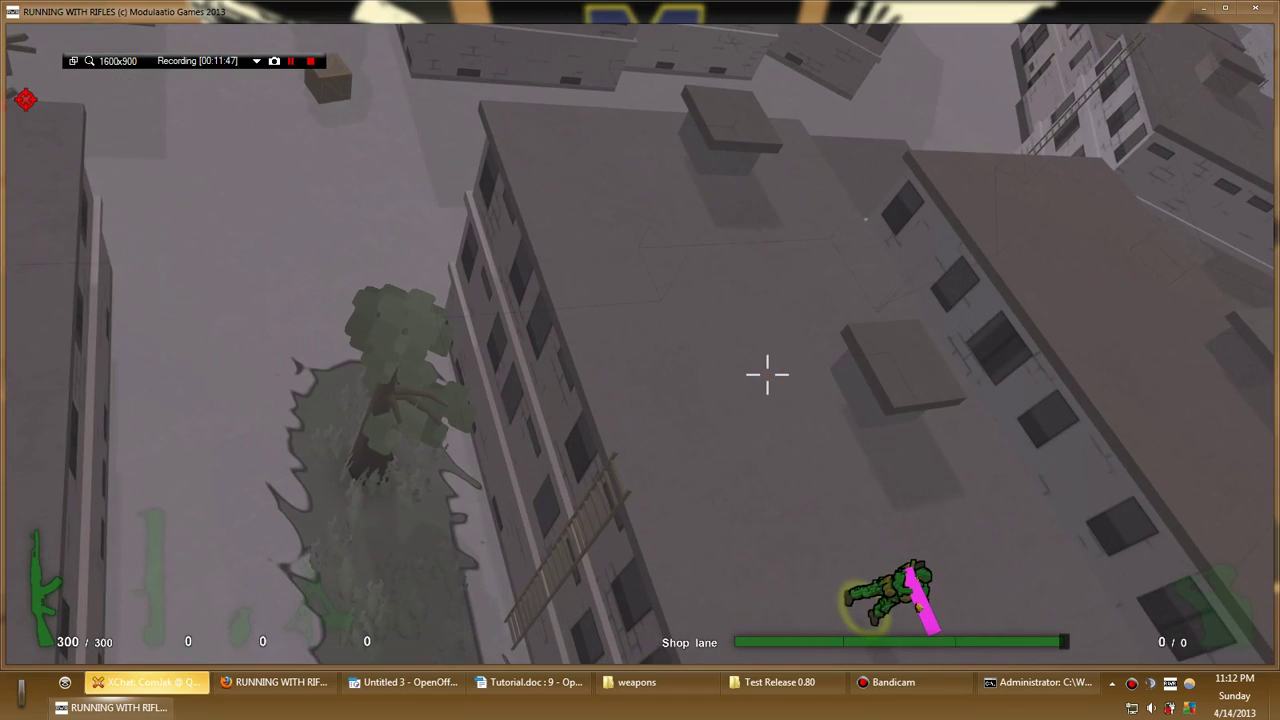
key(w)
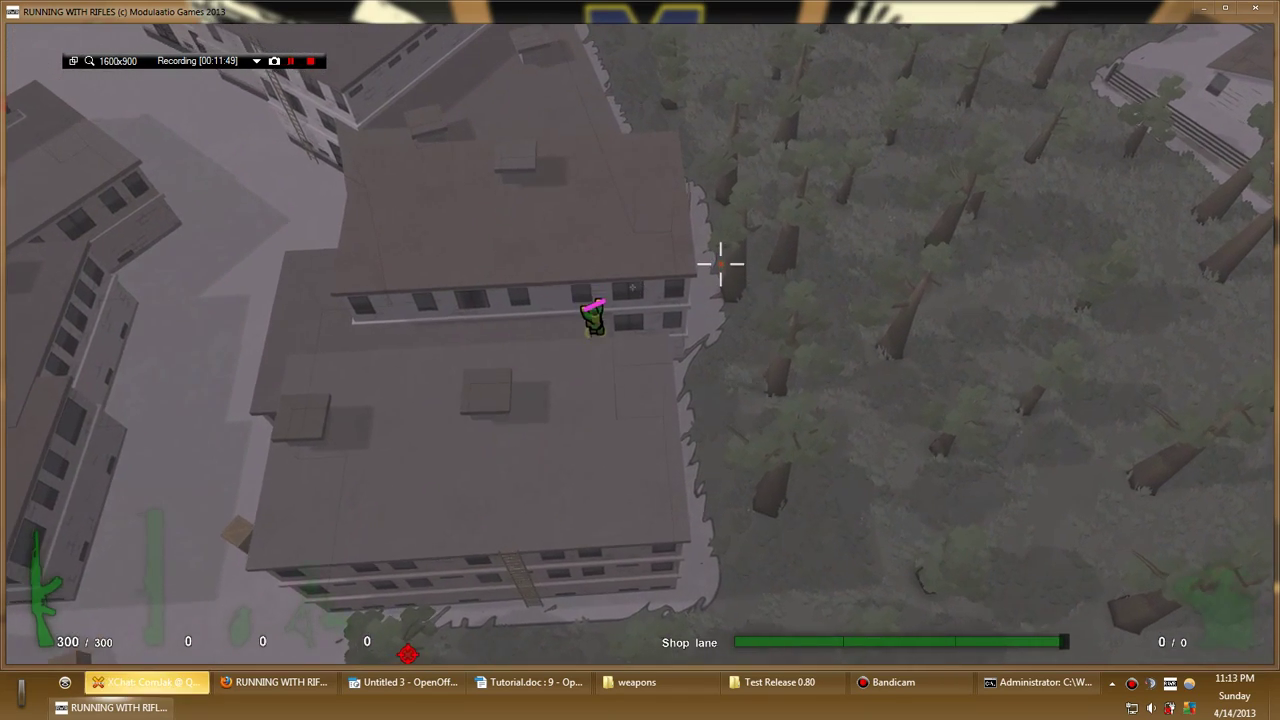
Move the soldier along the rooftops, check the battle map, and respawn as a new soldier in East town
key(w)
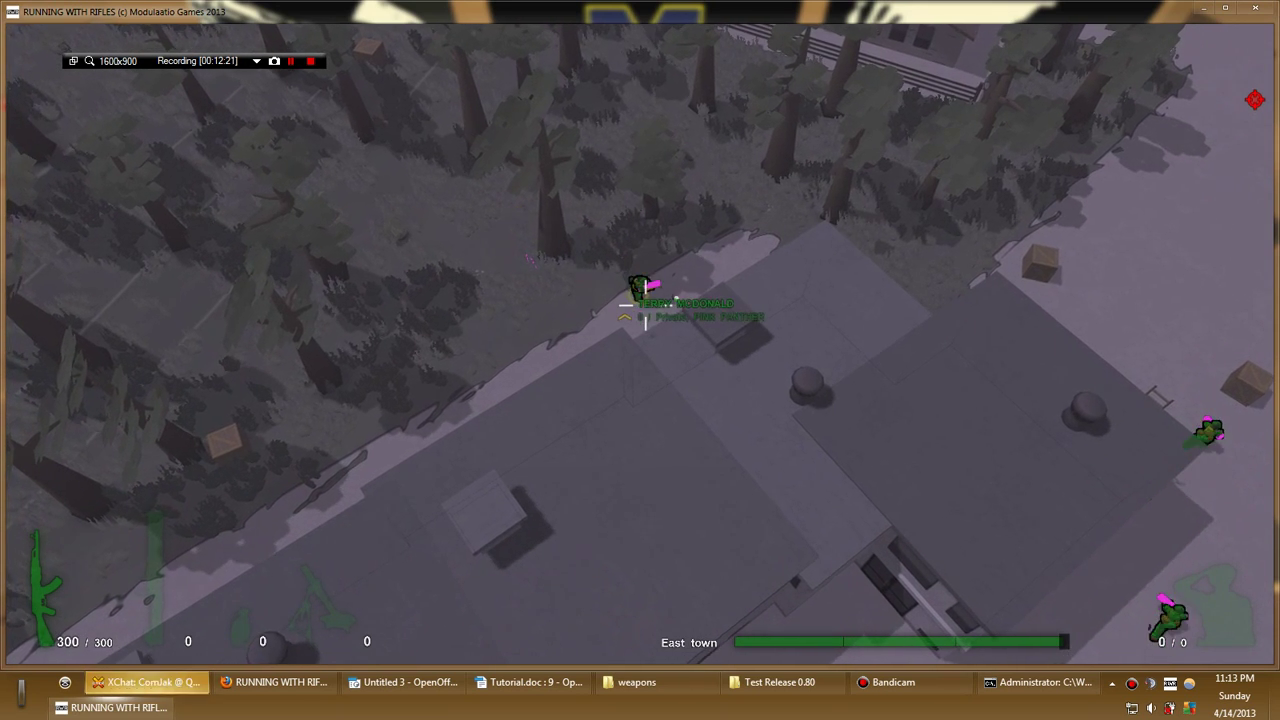
key(d)
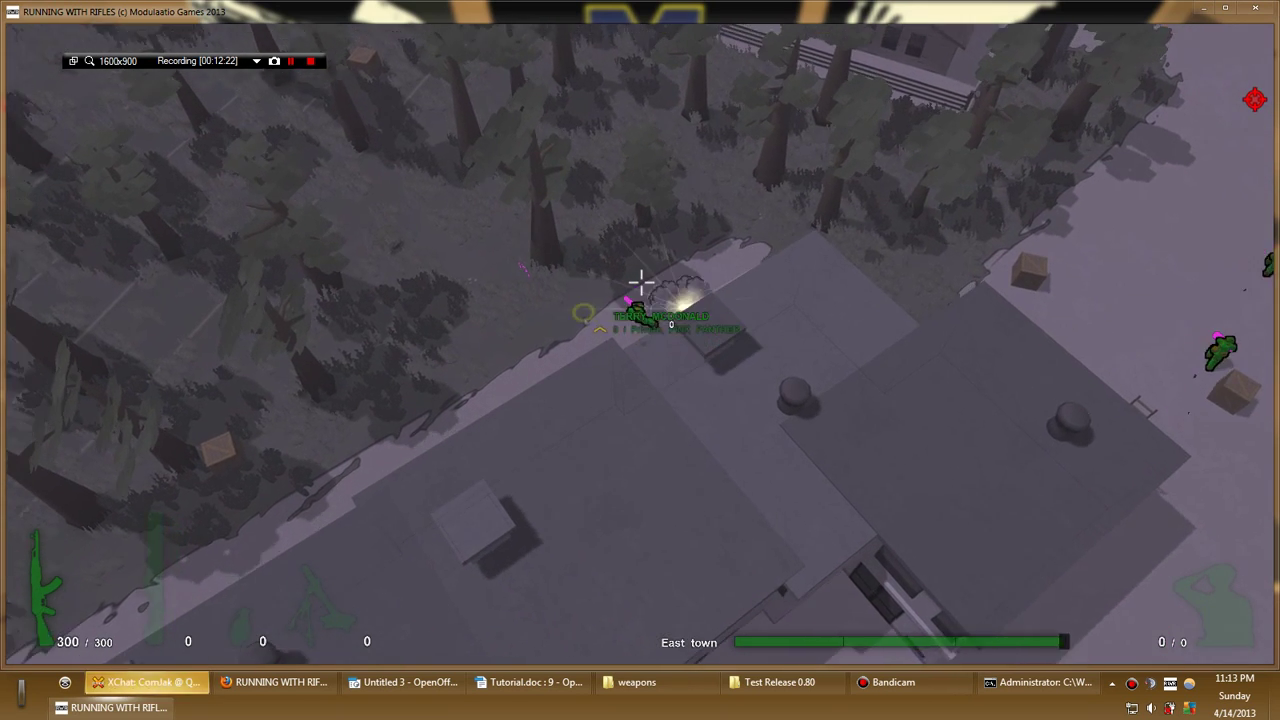
key(m)
key(d)
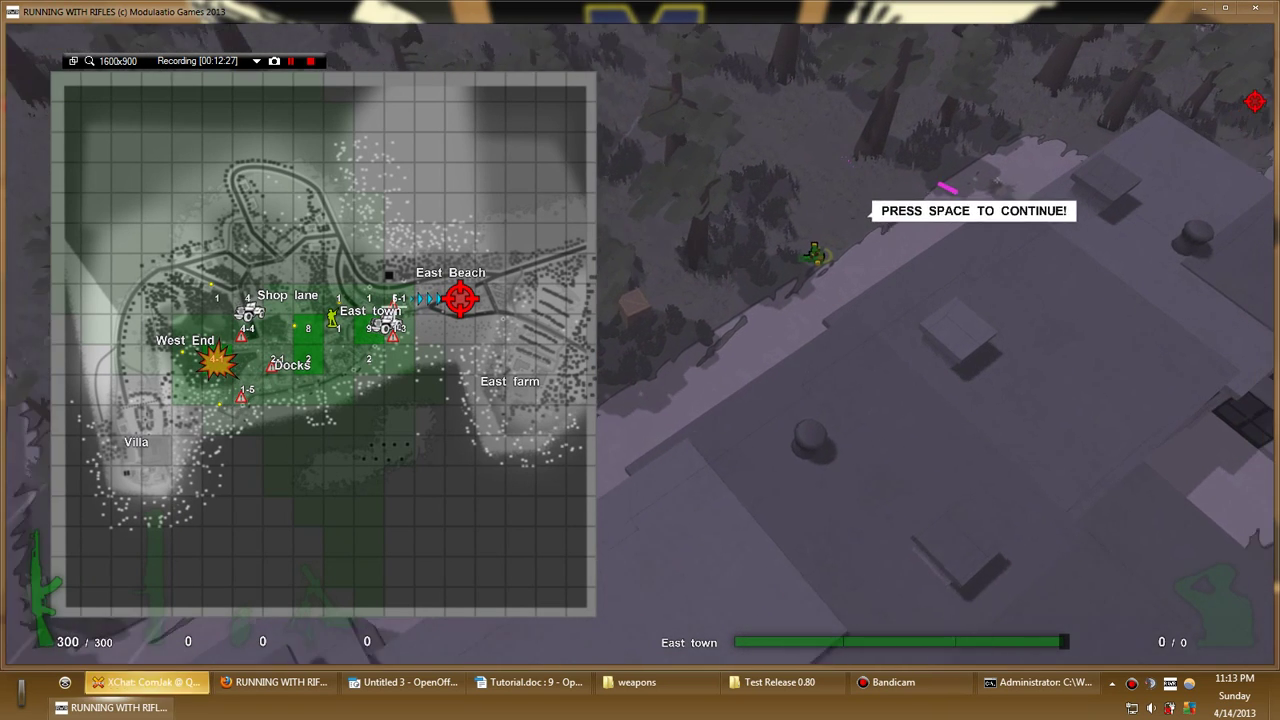
key(space)
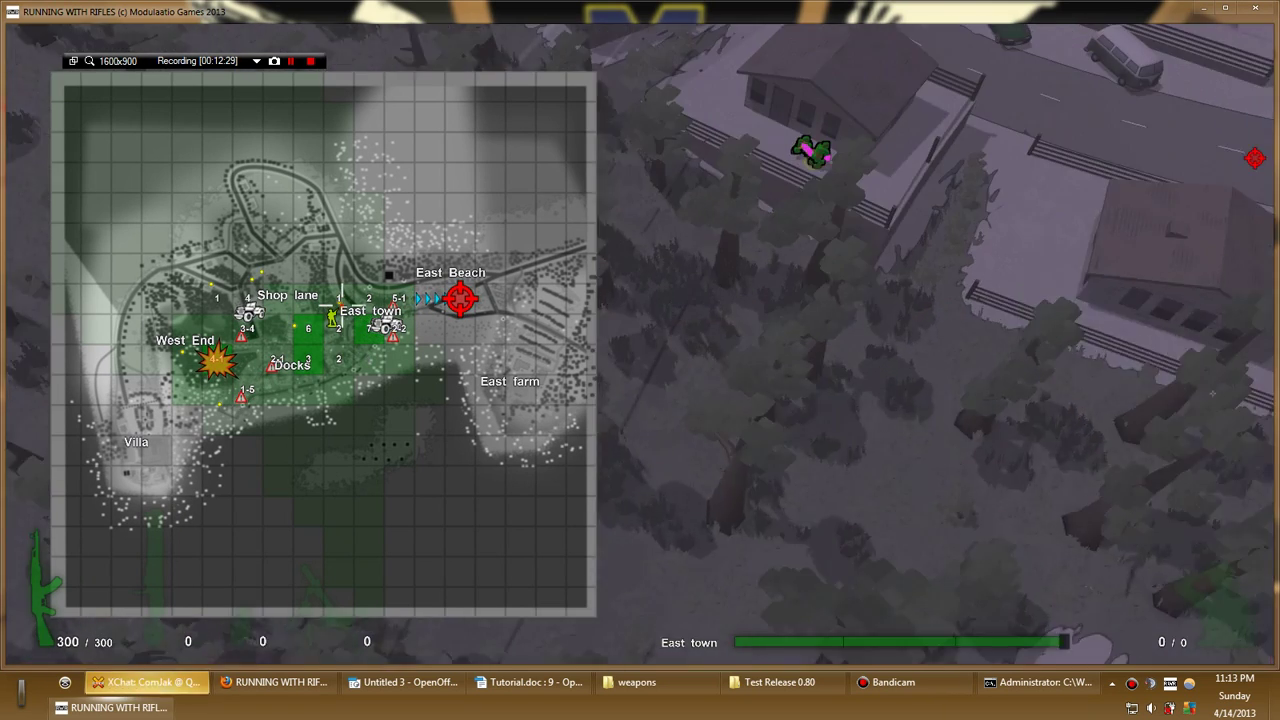
key(m)
Run the new soldier past the fenced houses and along the road to the open square in East town
key(d)
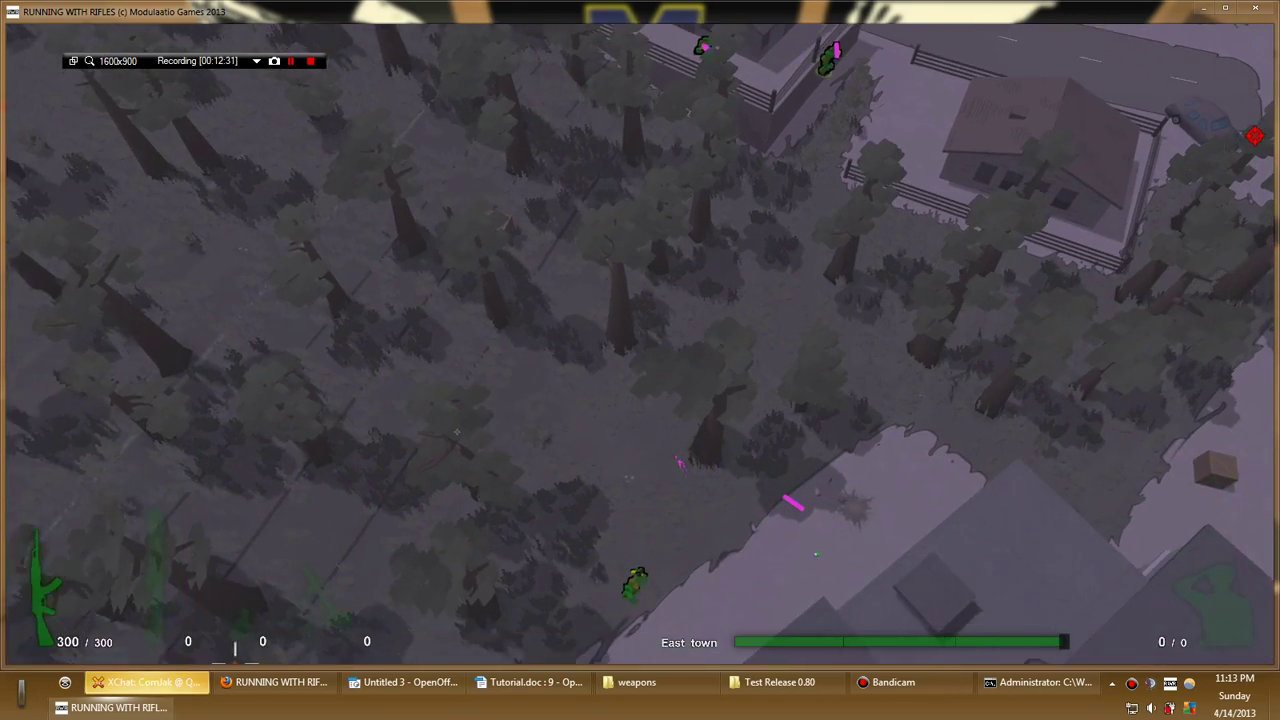
key(w)
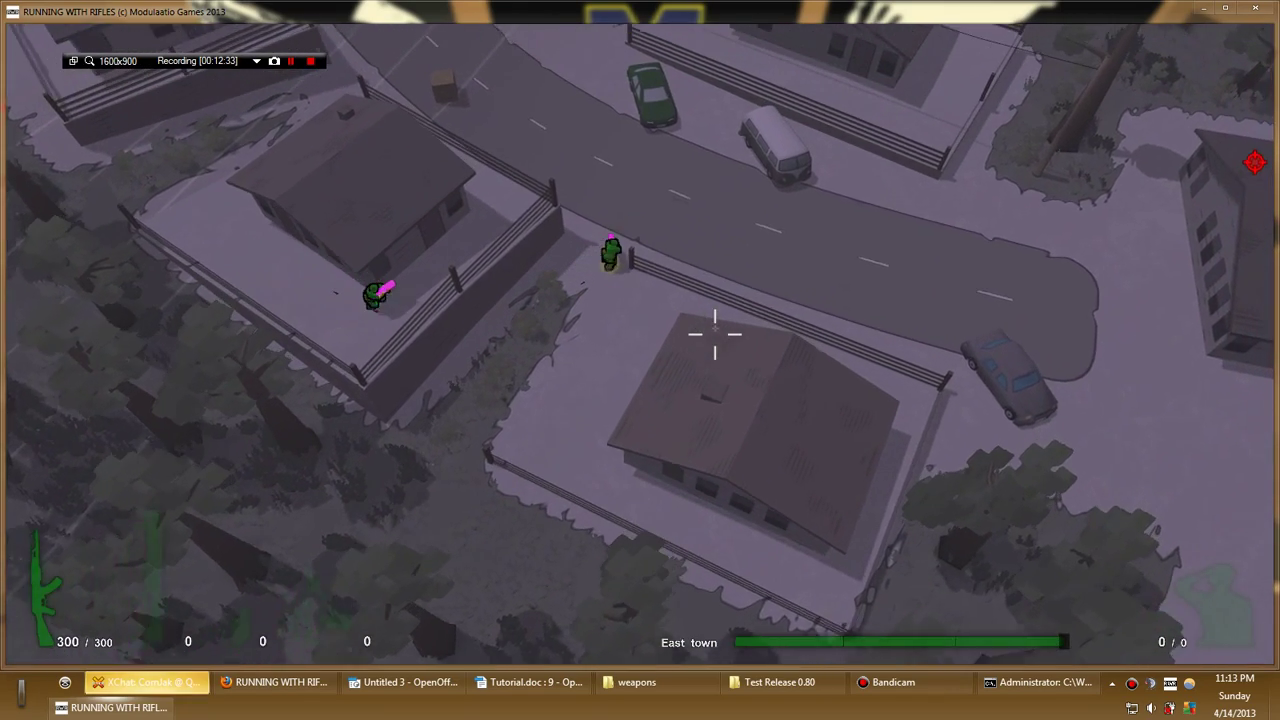
key(d)
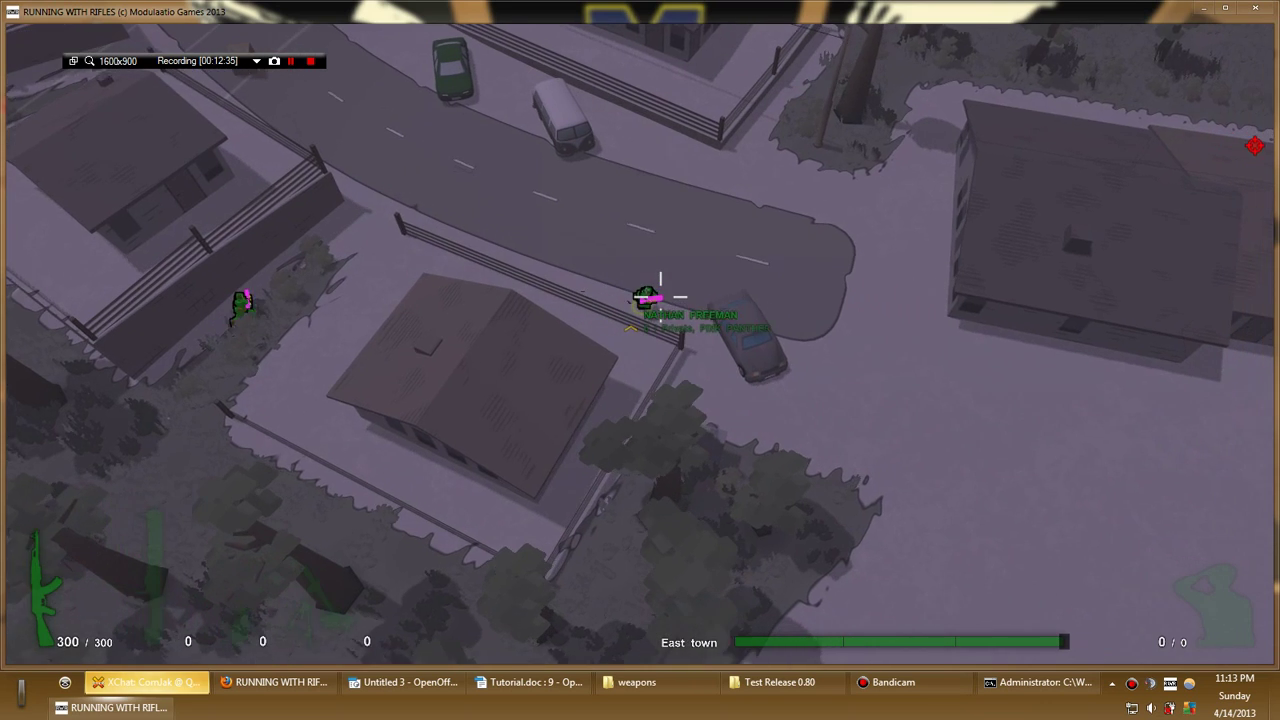
key(s)
key(d)
key(s)
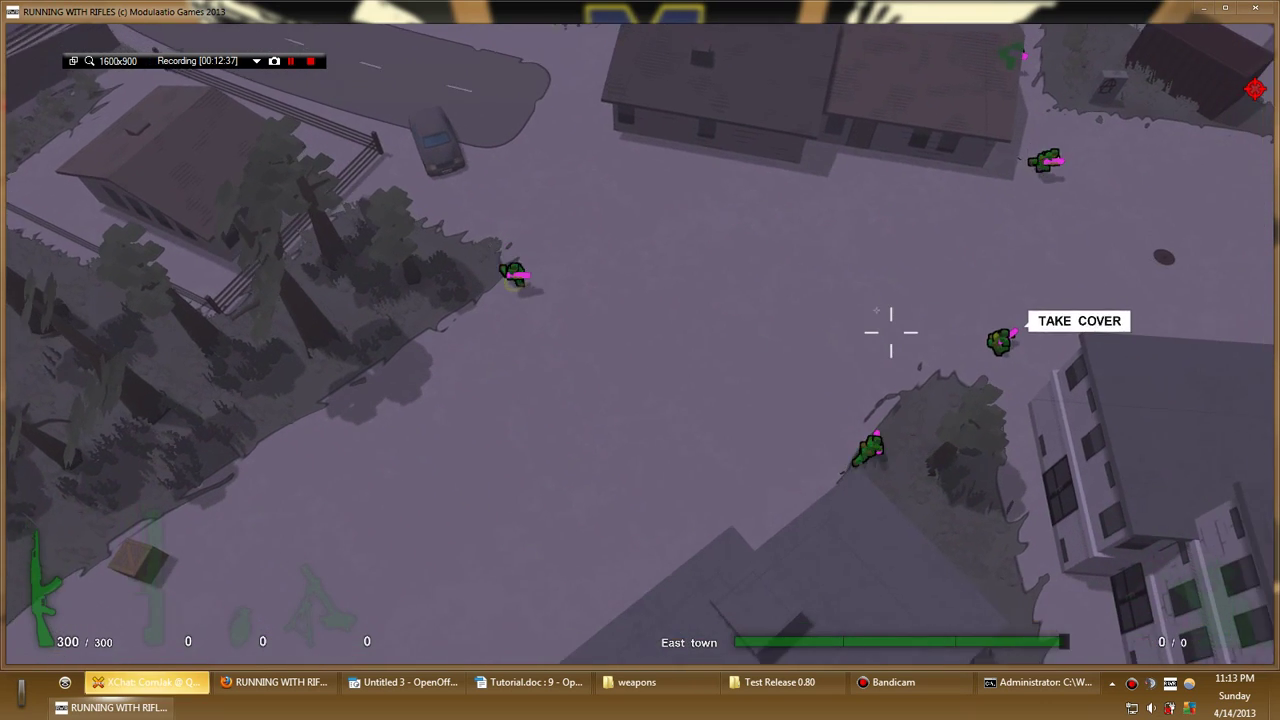
Cross the East town square with the friendly squad and pass the armoured vehicle beside the Power Fitness building
key(d)
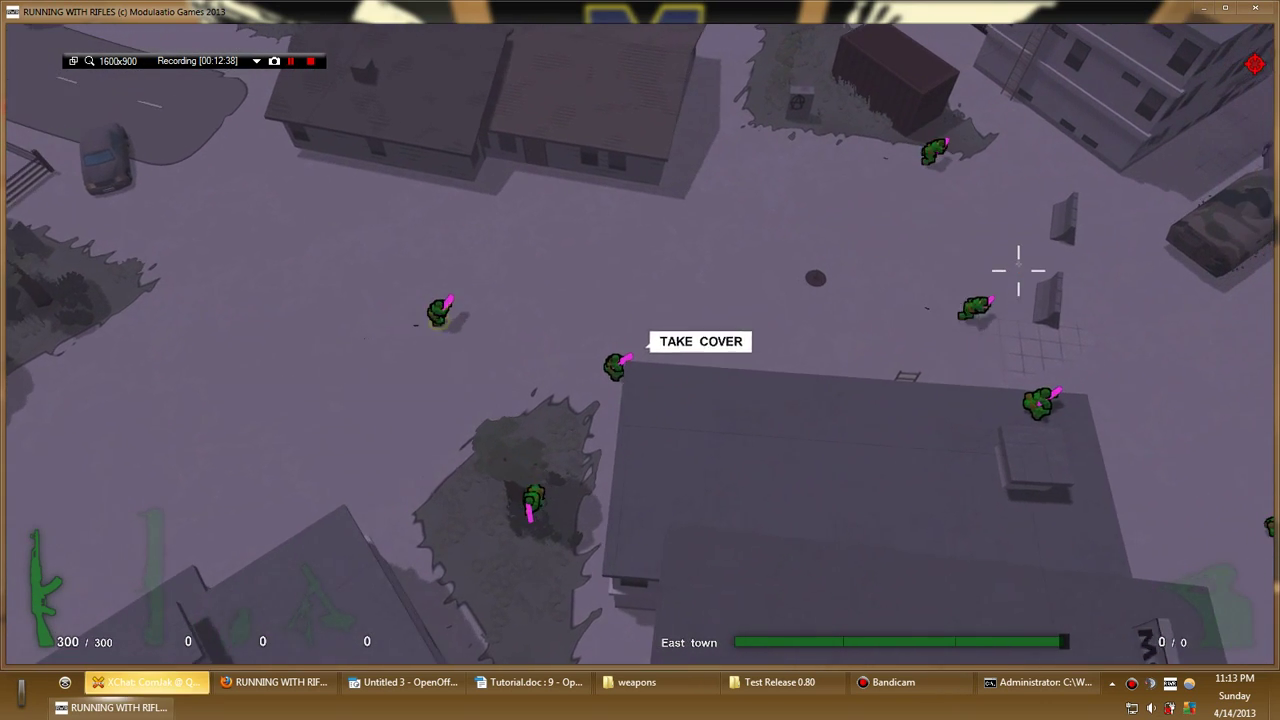
key(d)
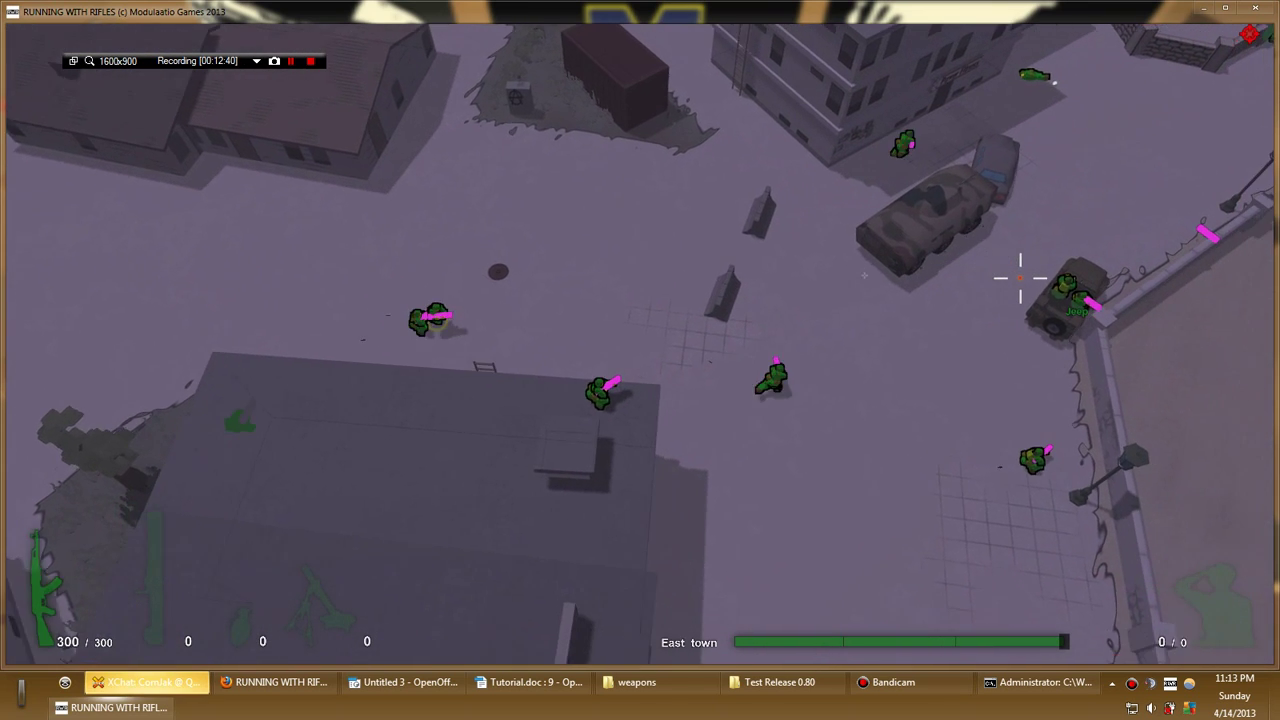
key(d)
key(w)
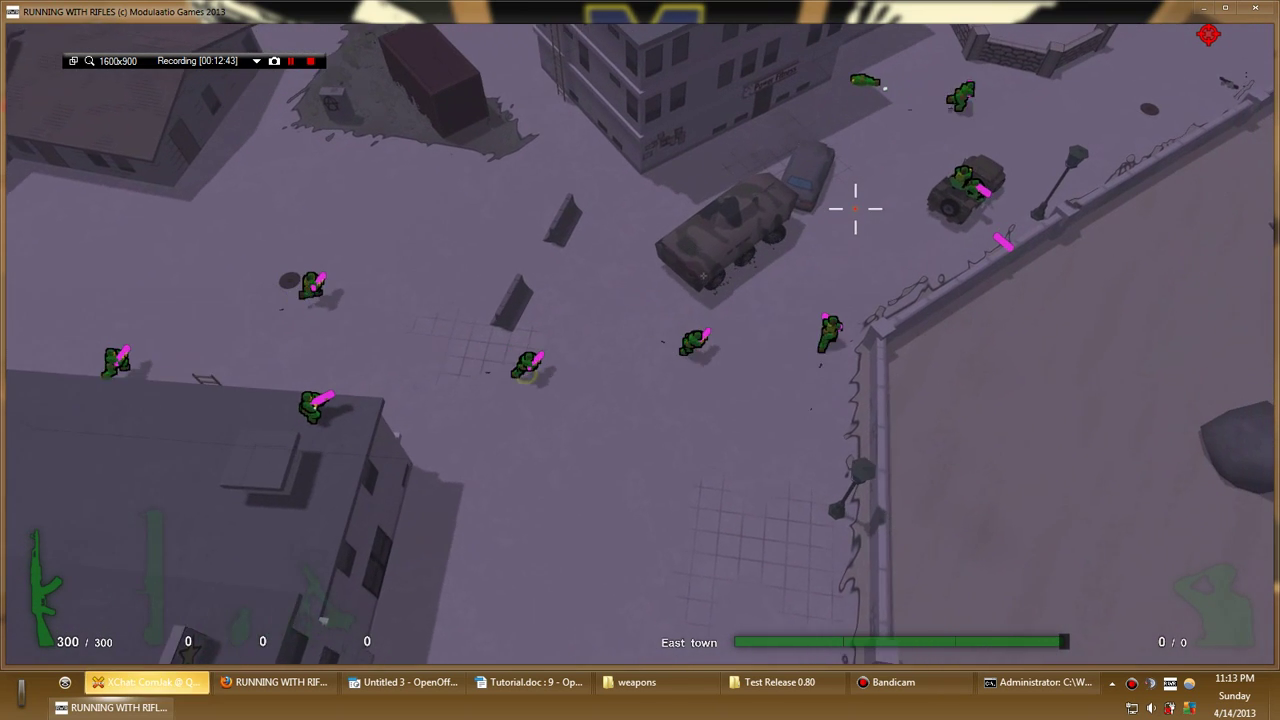
key(d)
key(w)
Lower the computer's sound volume during play
key(XF86AudioLowerVolume)
key(XF86AudioLowerVolume)
key(XF86AudioLowerVolume)
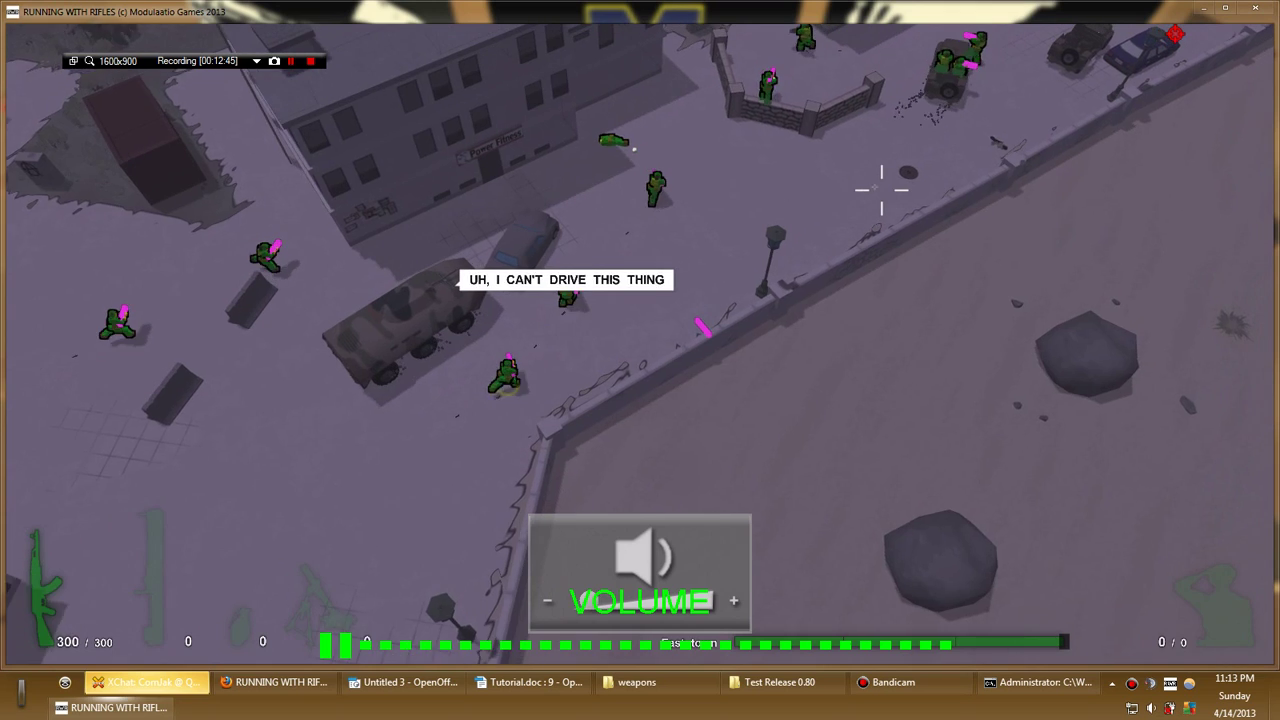
Advance the soldier along the beach wall, past the jeeps and parked cars, into East Beach
key(d)
key(w)
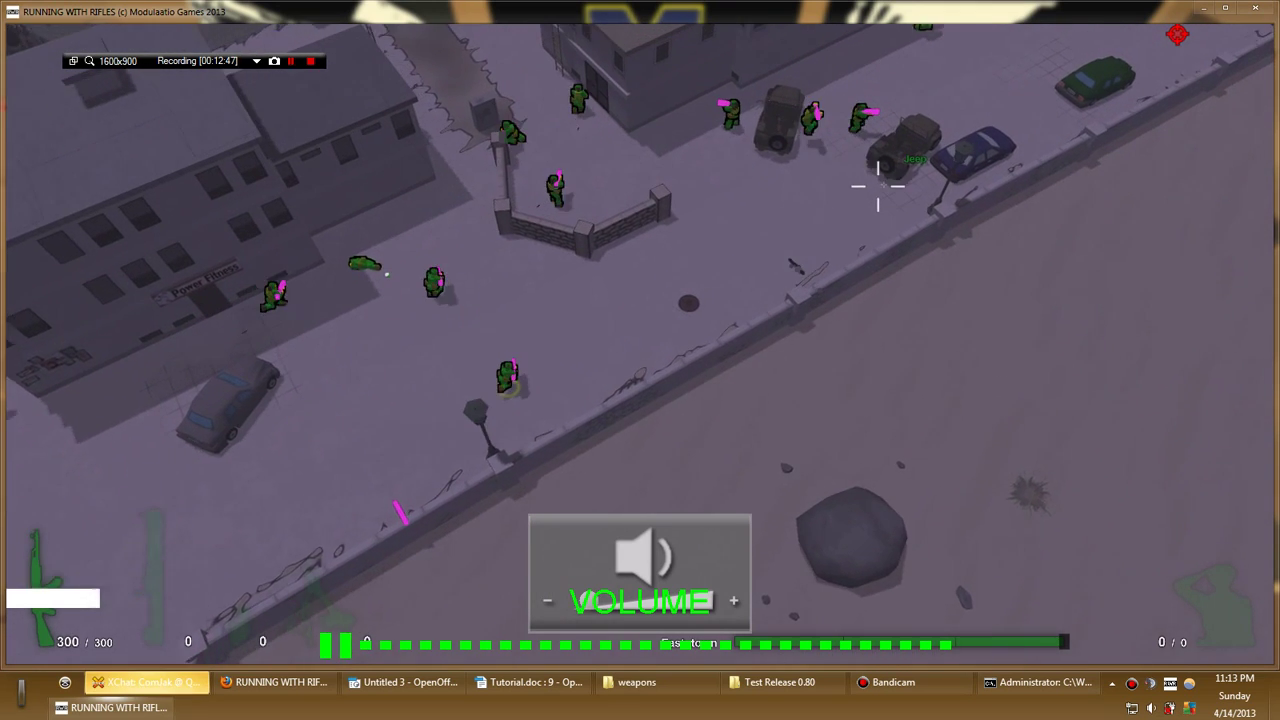
key(d)
key(w)
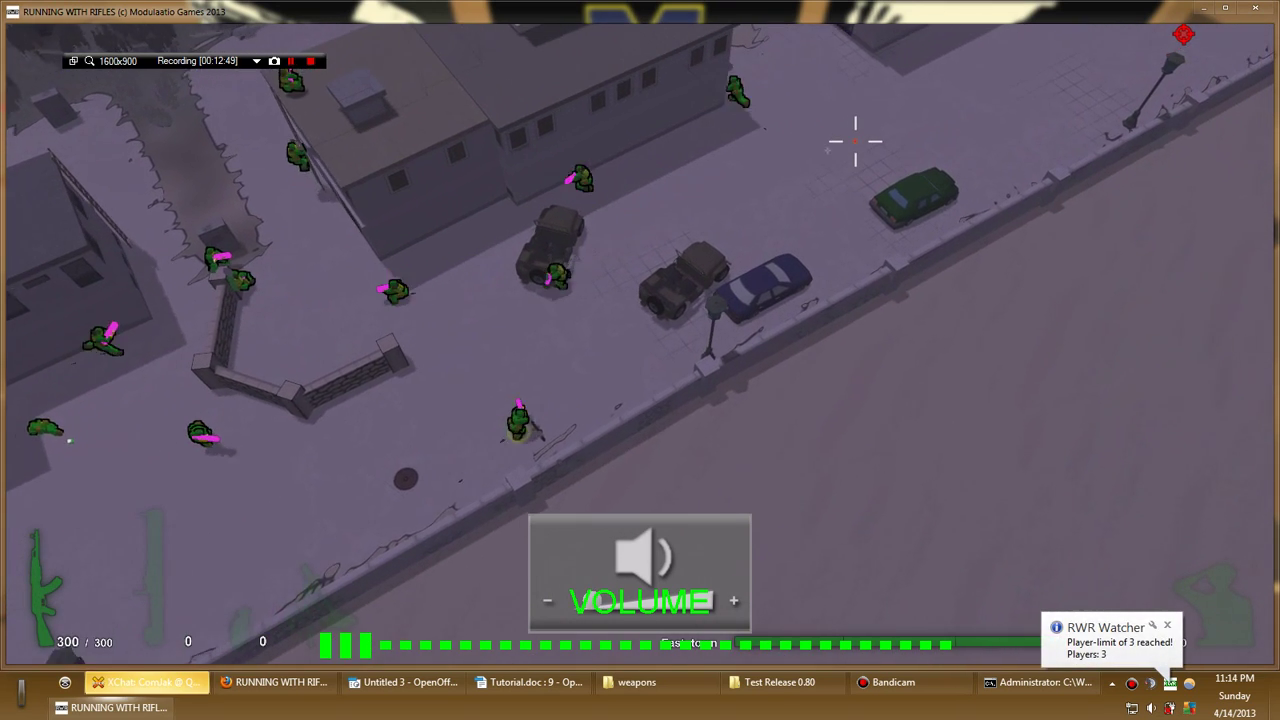
key(d)
key(w)
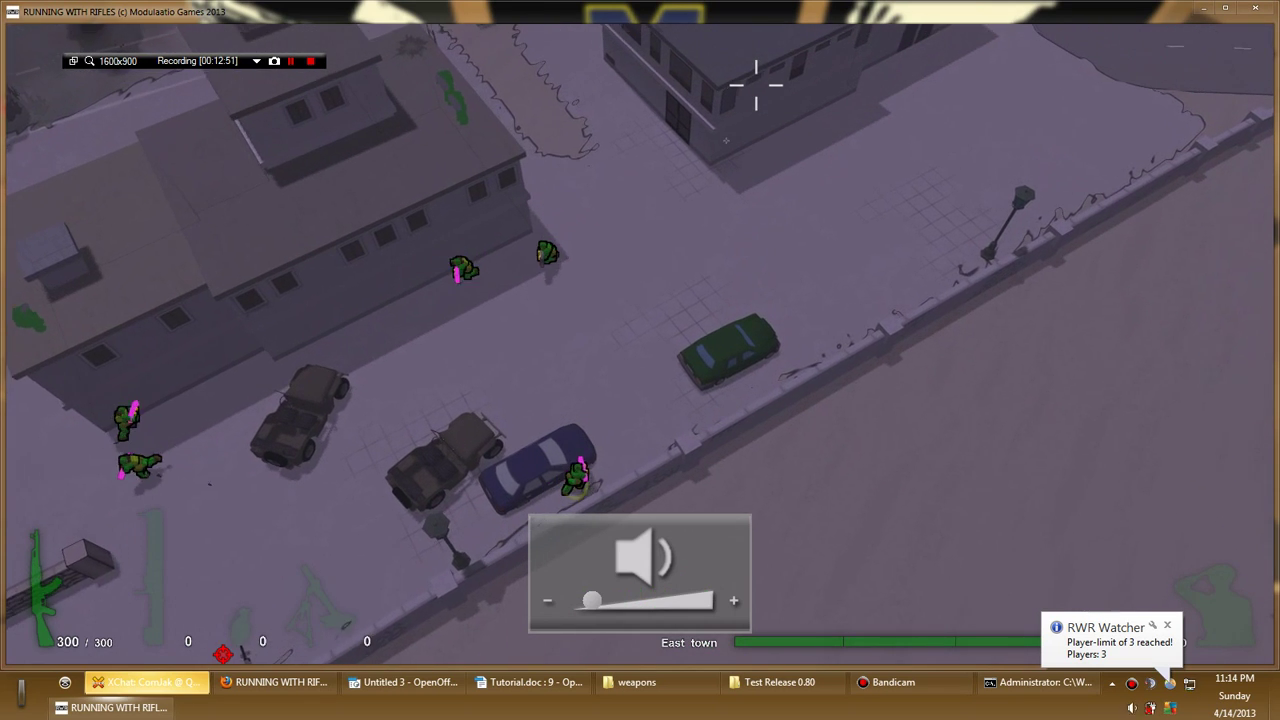
key(d)
key(w)
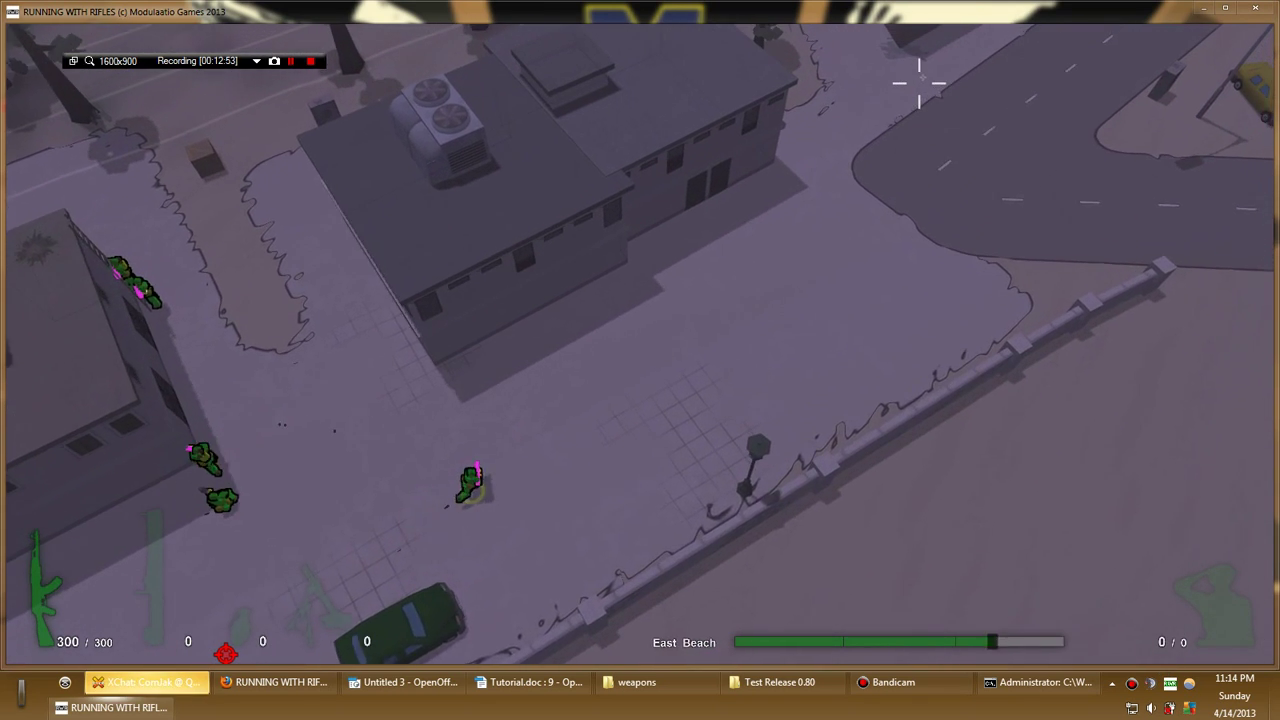
Move up to the East Beach road junction and fire the pink weapon at the enemy soldiers
key(d)
key(w)
drag(810, 78, 663, 49)
key(w)
key(d)
key(d)
drag(915, 93, 900, 95)
key(s)
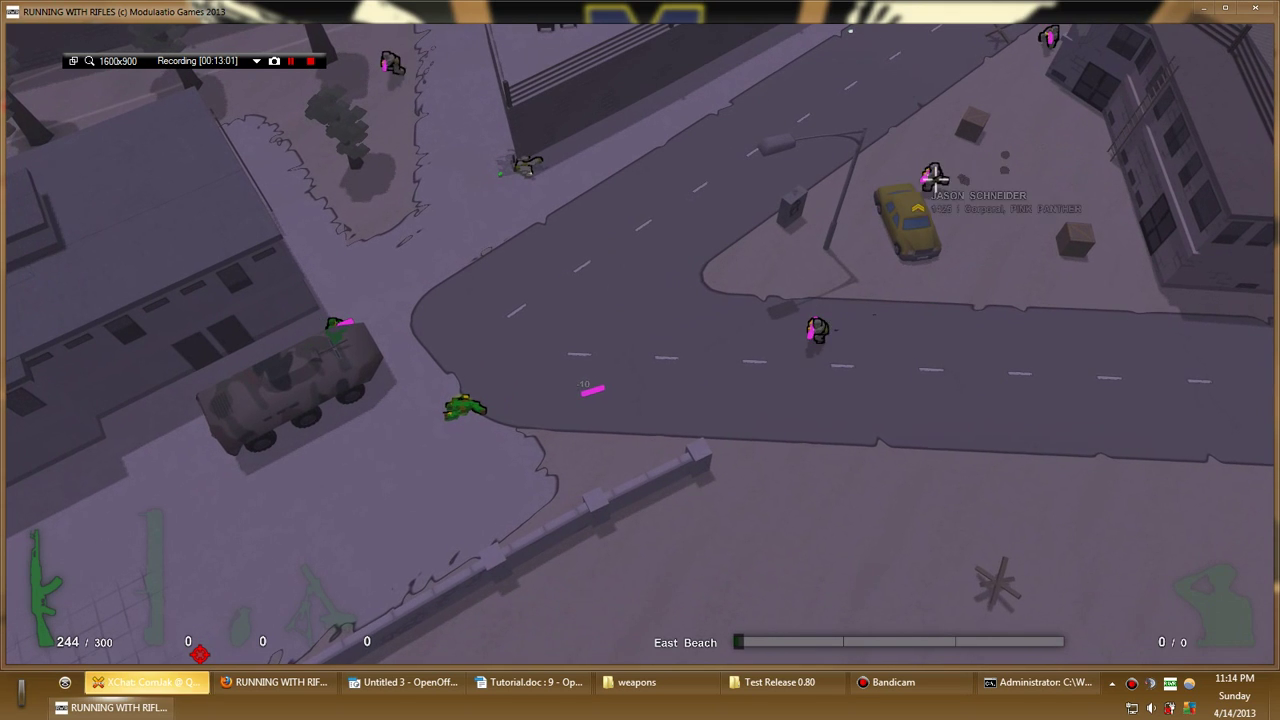
key(a)
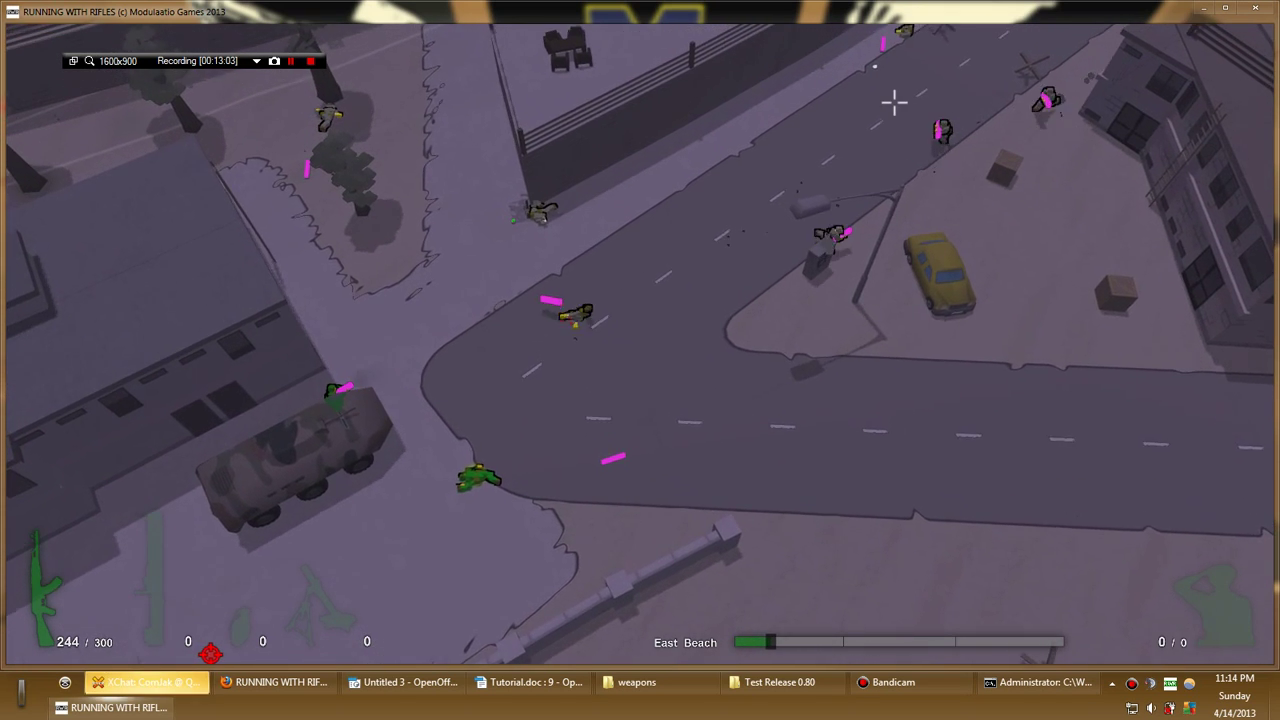
Respawn in East town and run the soldier along the beach wall to the parked jeeps
key(space)
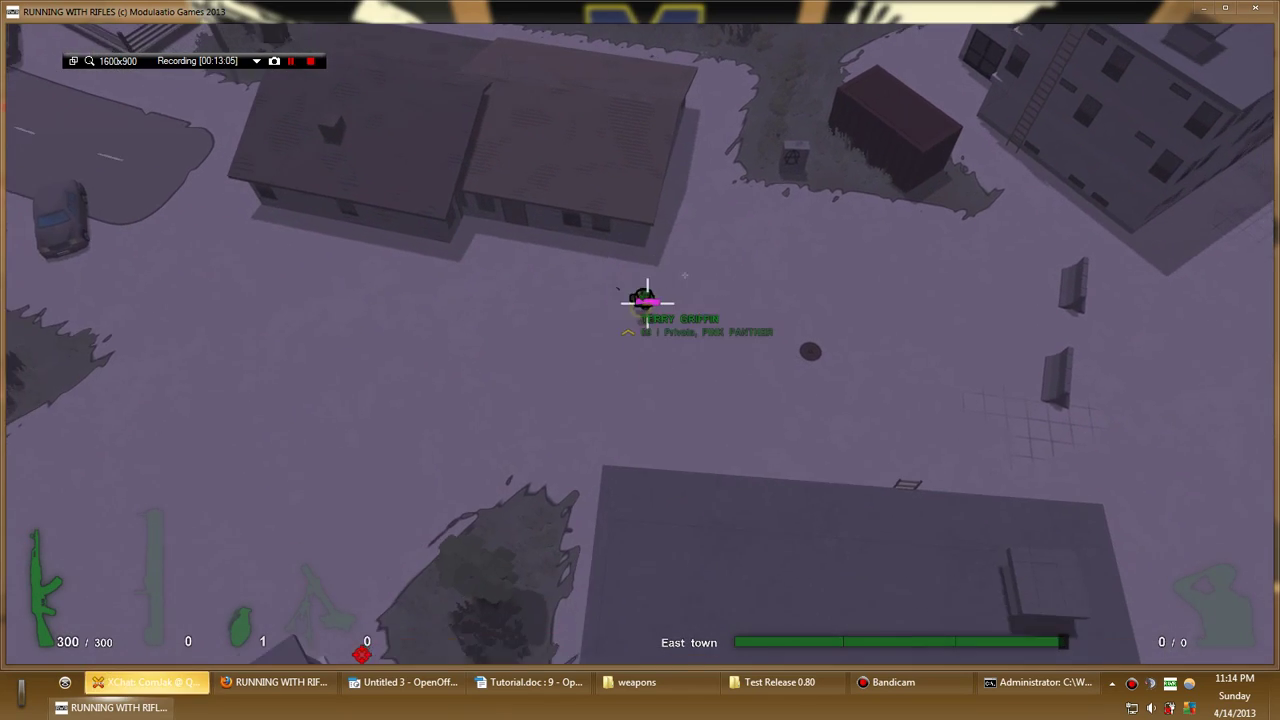
key(s+d)
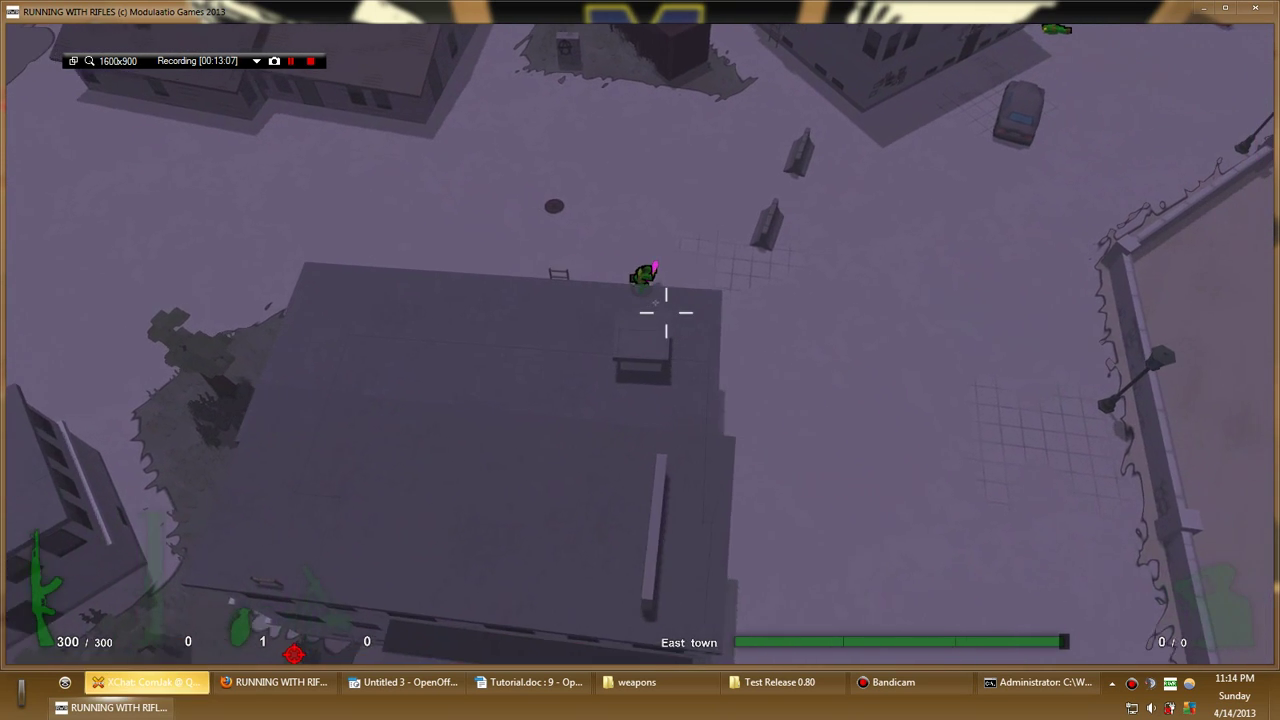
key(d)
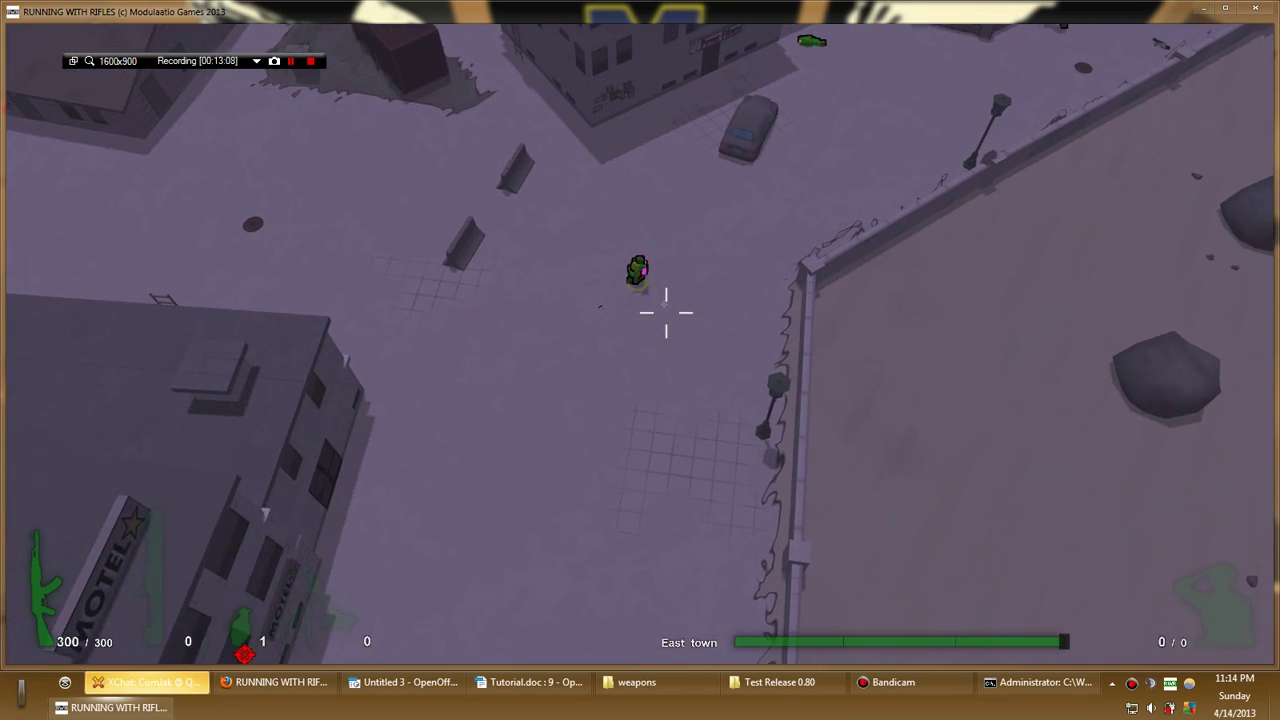
key(w+d)
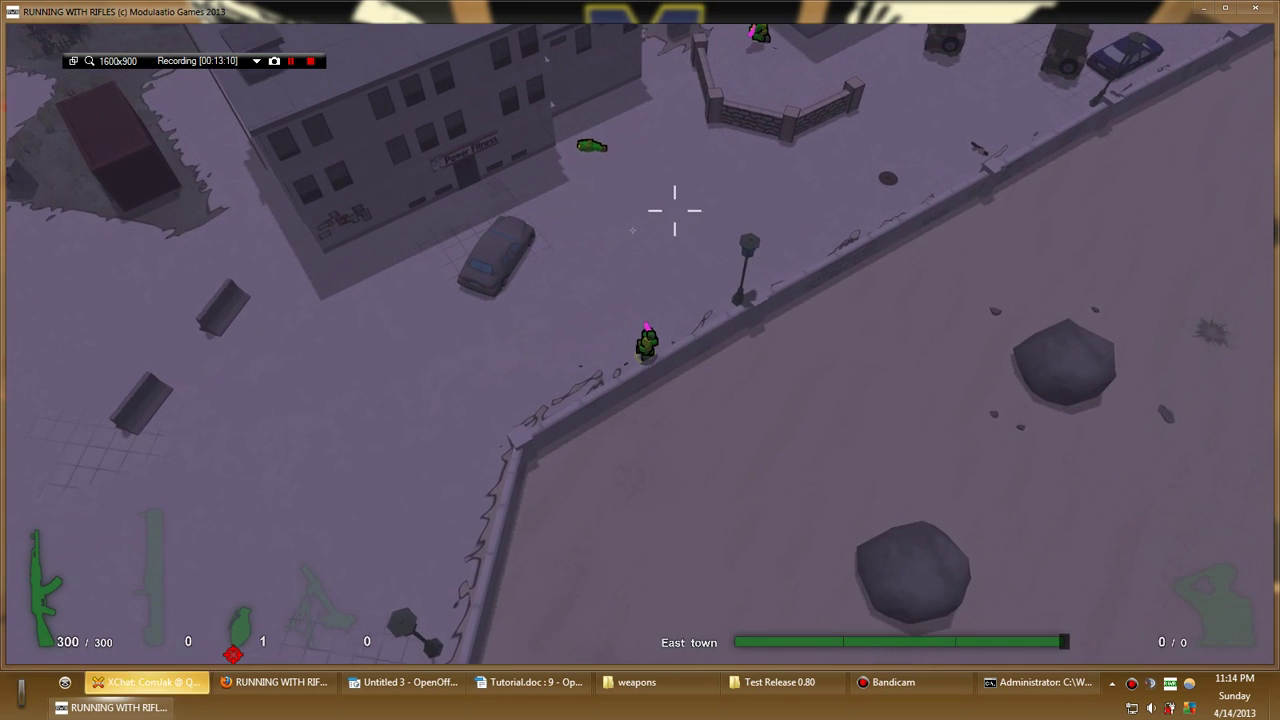
key(w+d)
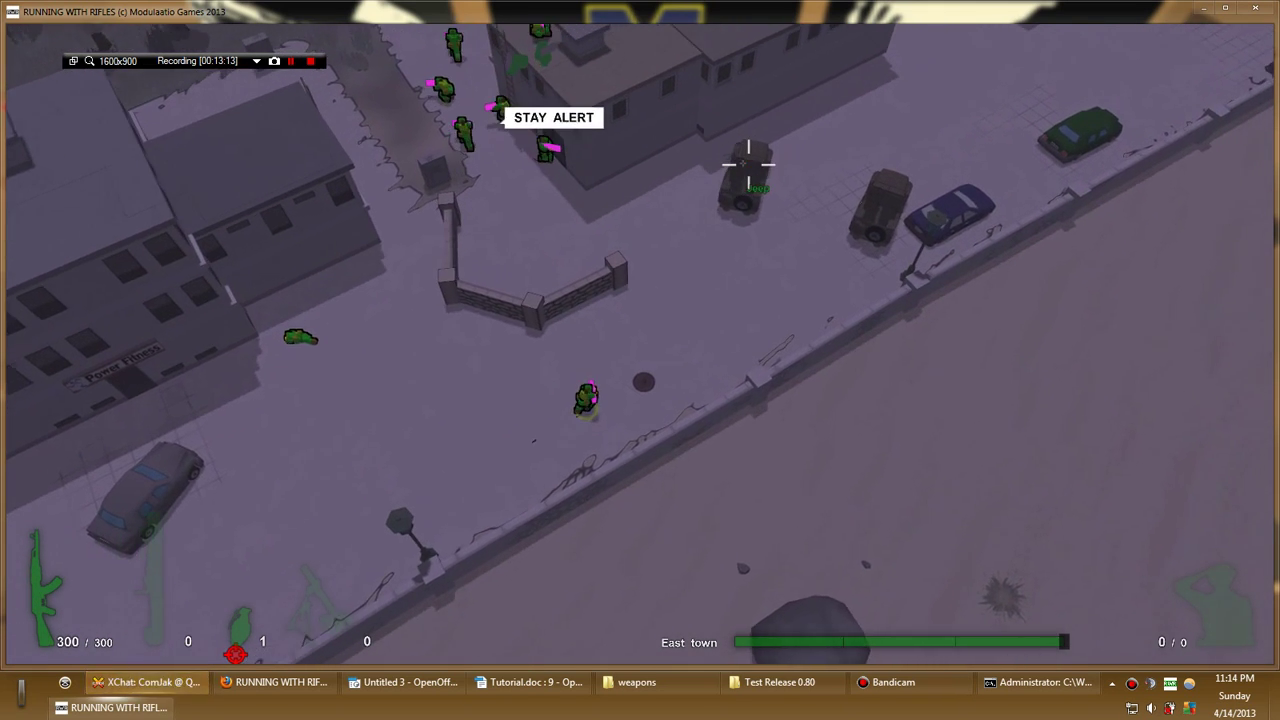
key(w+d)
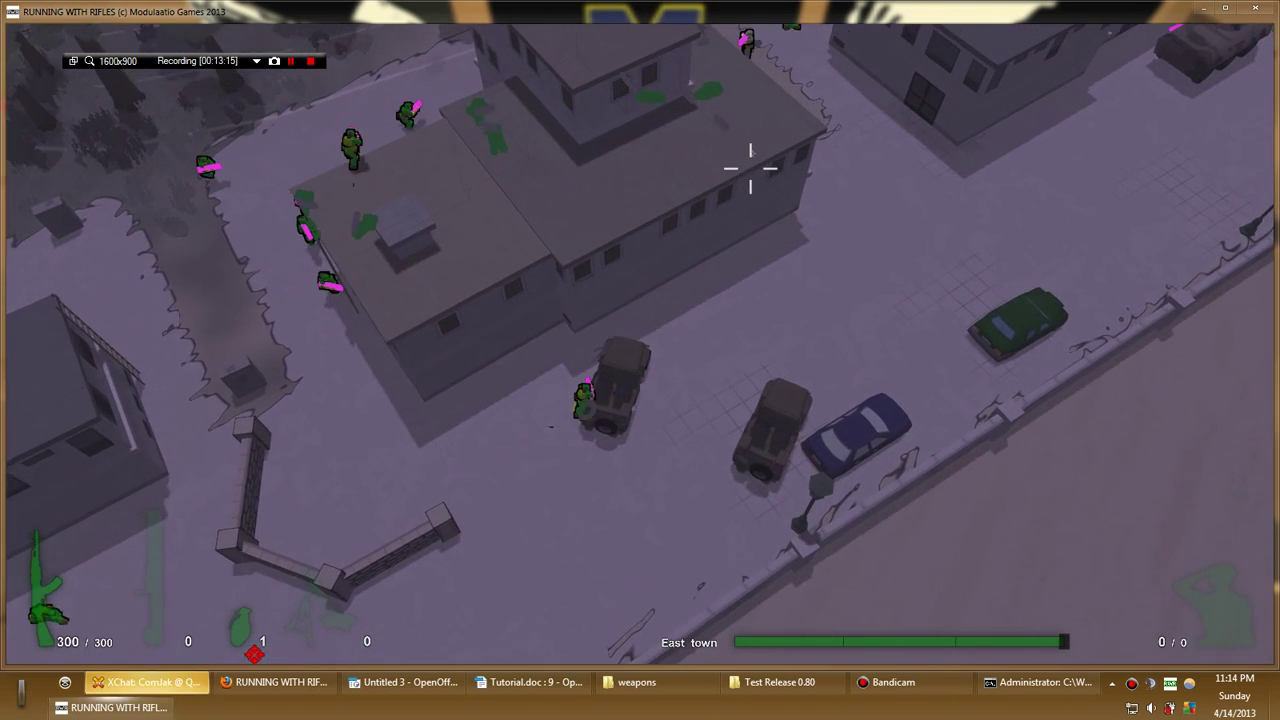
Board the jeep nearest the building and drive it to the armoured vehicle at the East Beach junction
key(w+d)
key(e)
key(w+d)
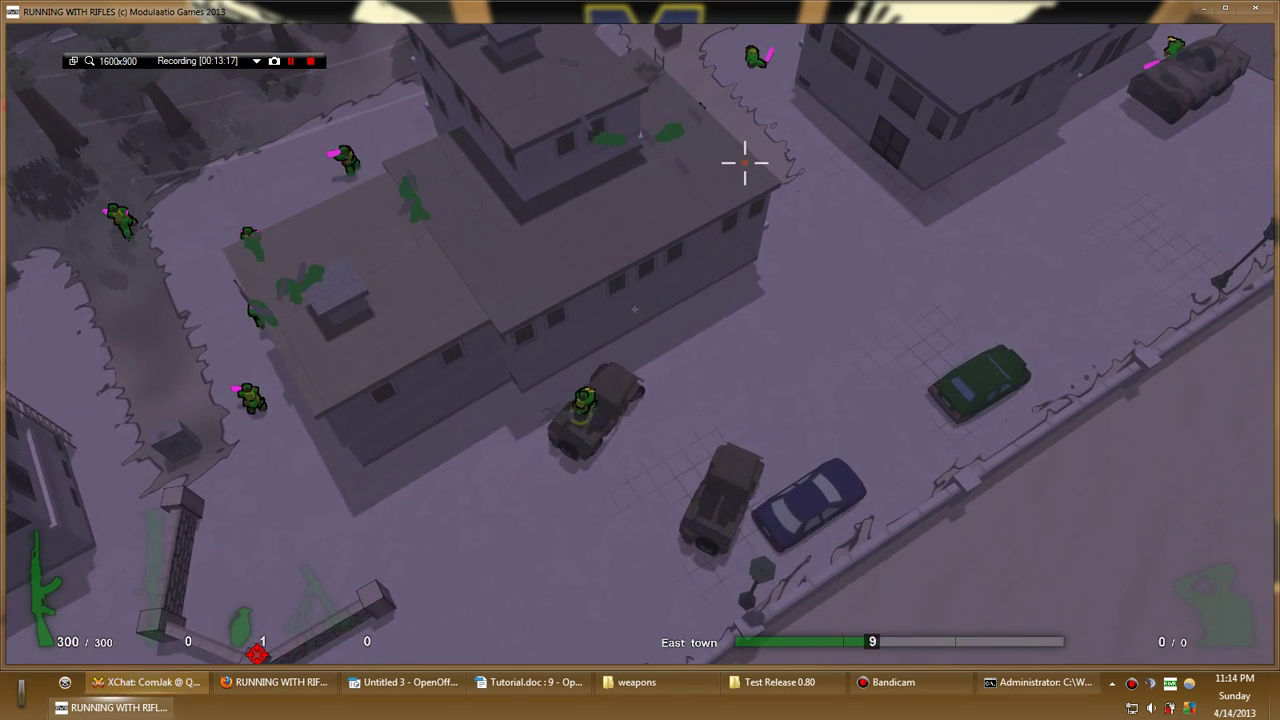
key(w+d)
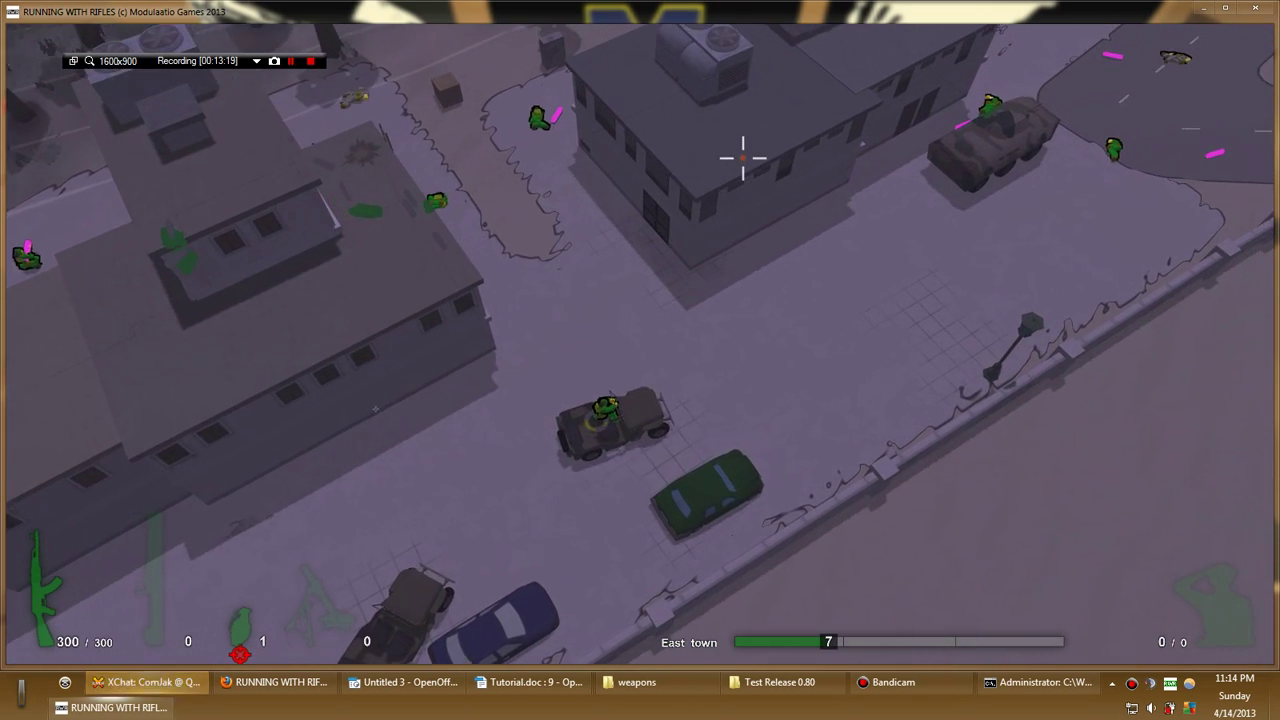
key(w)
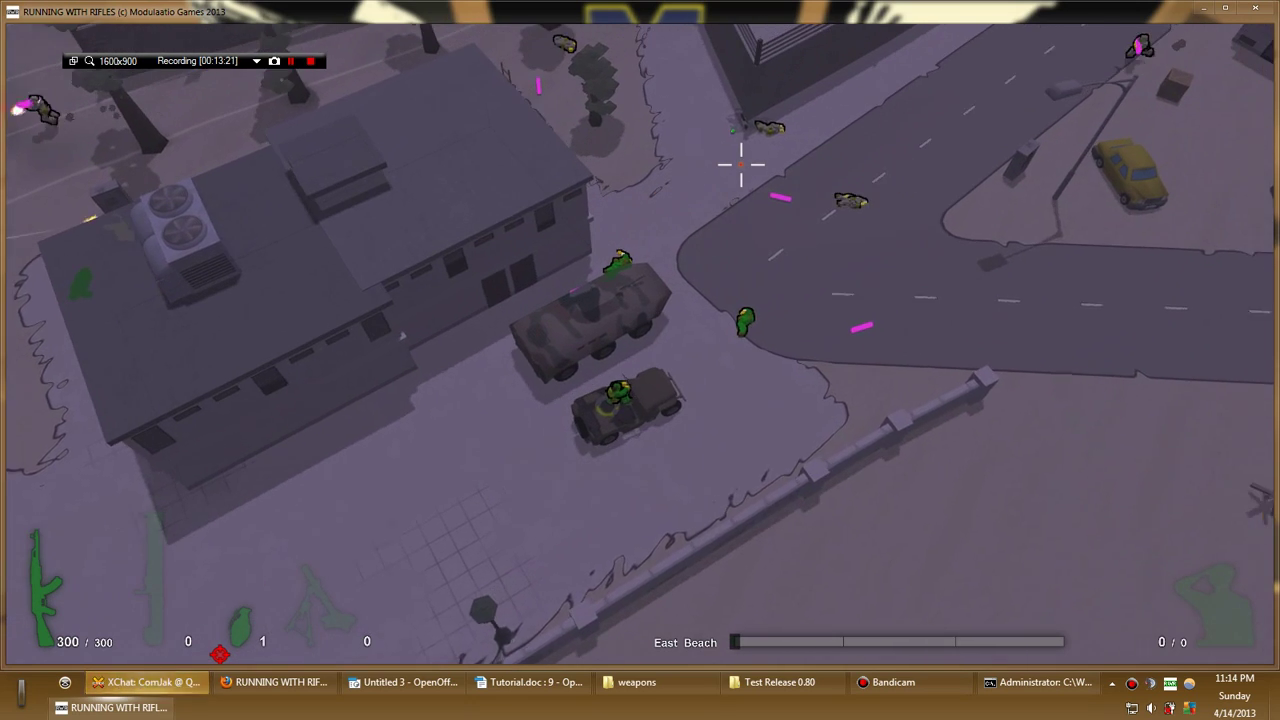